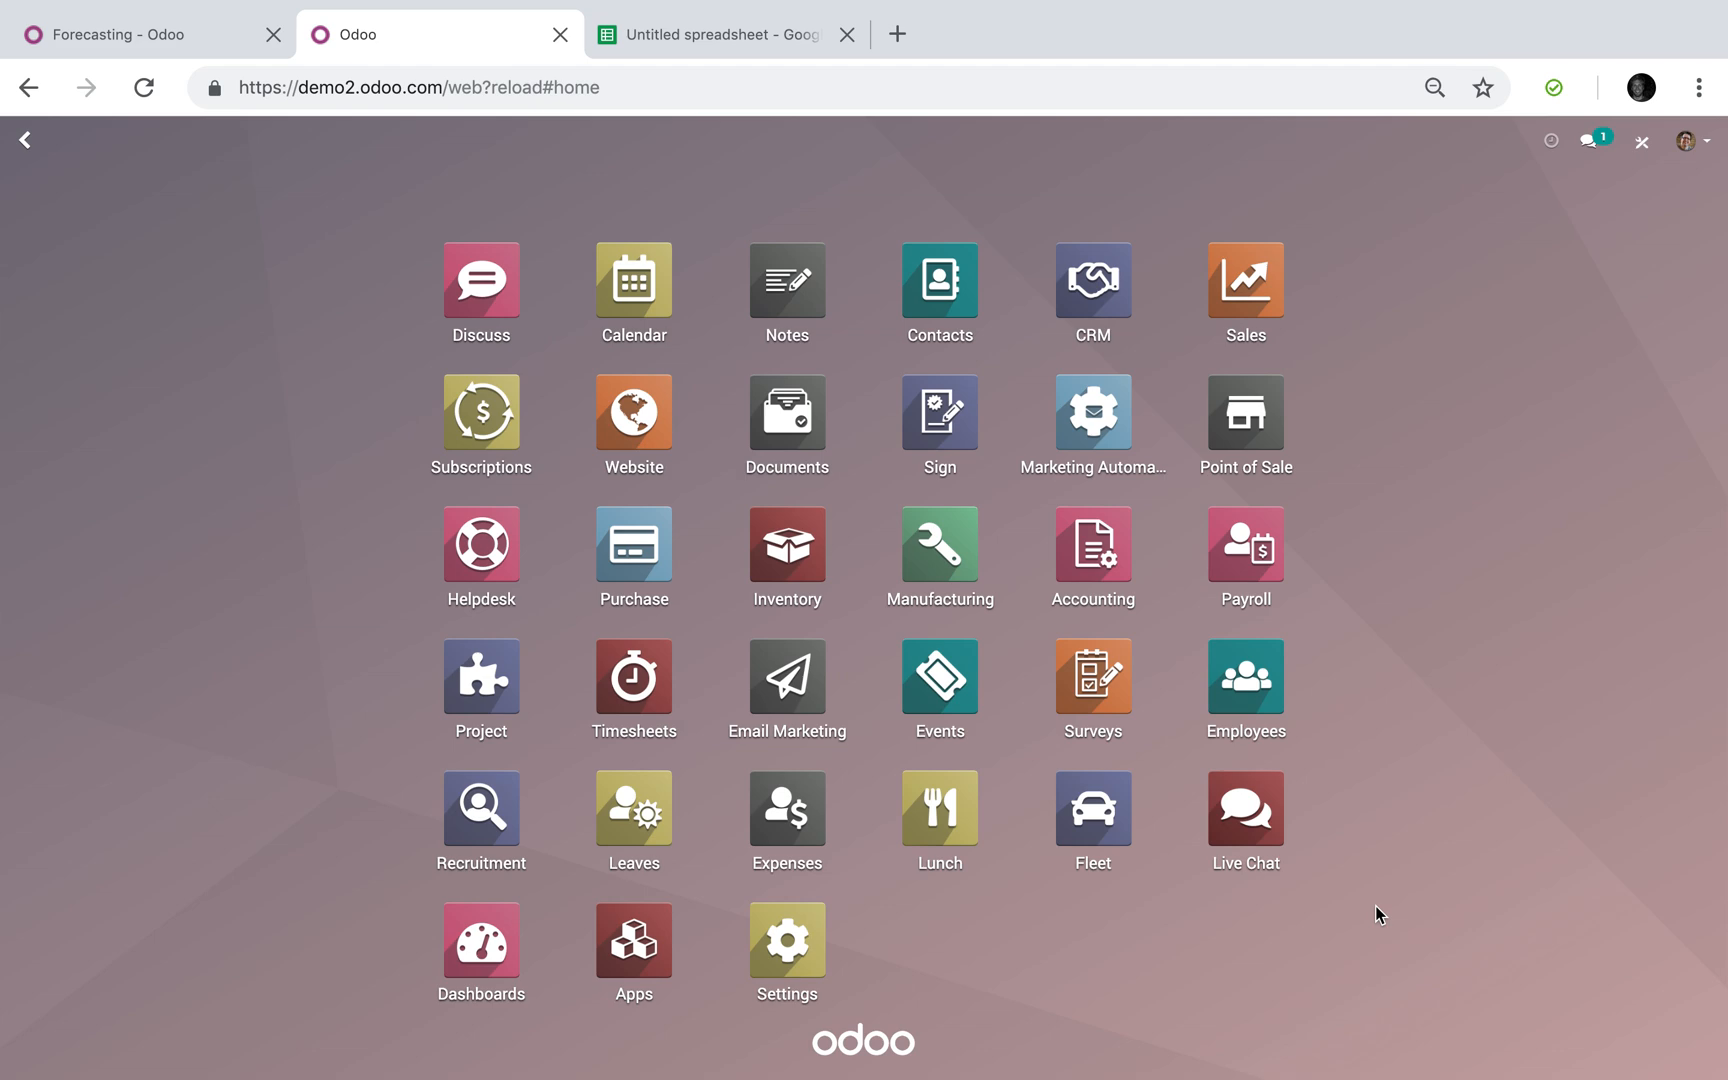
Open the Sales Analysis report in the Sales app and display it as a pivot table.
click(1280, 280)
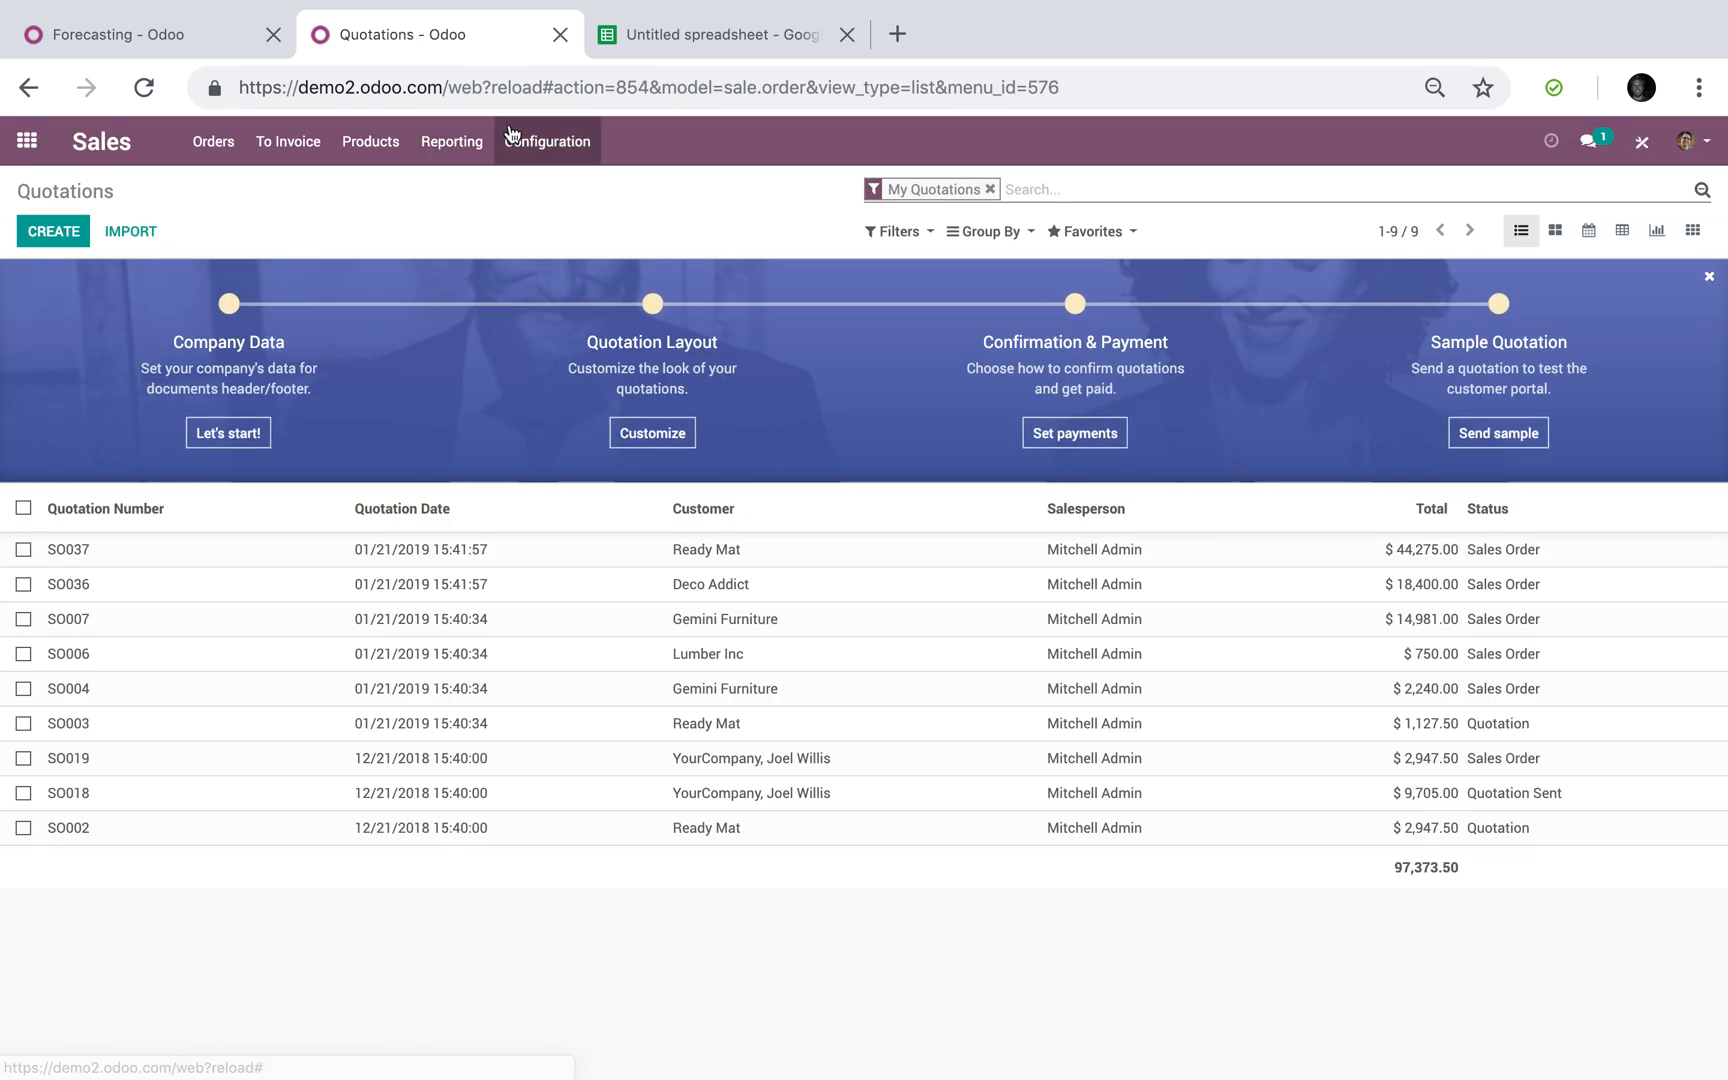
click(455, 141)
click(464, 180)
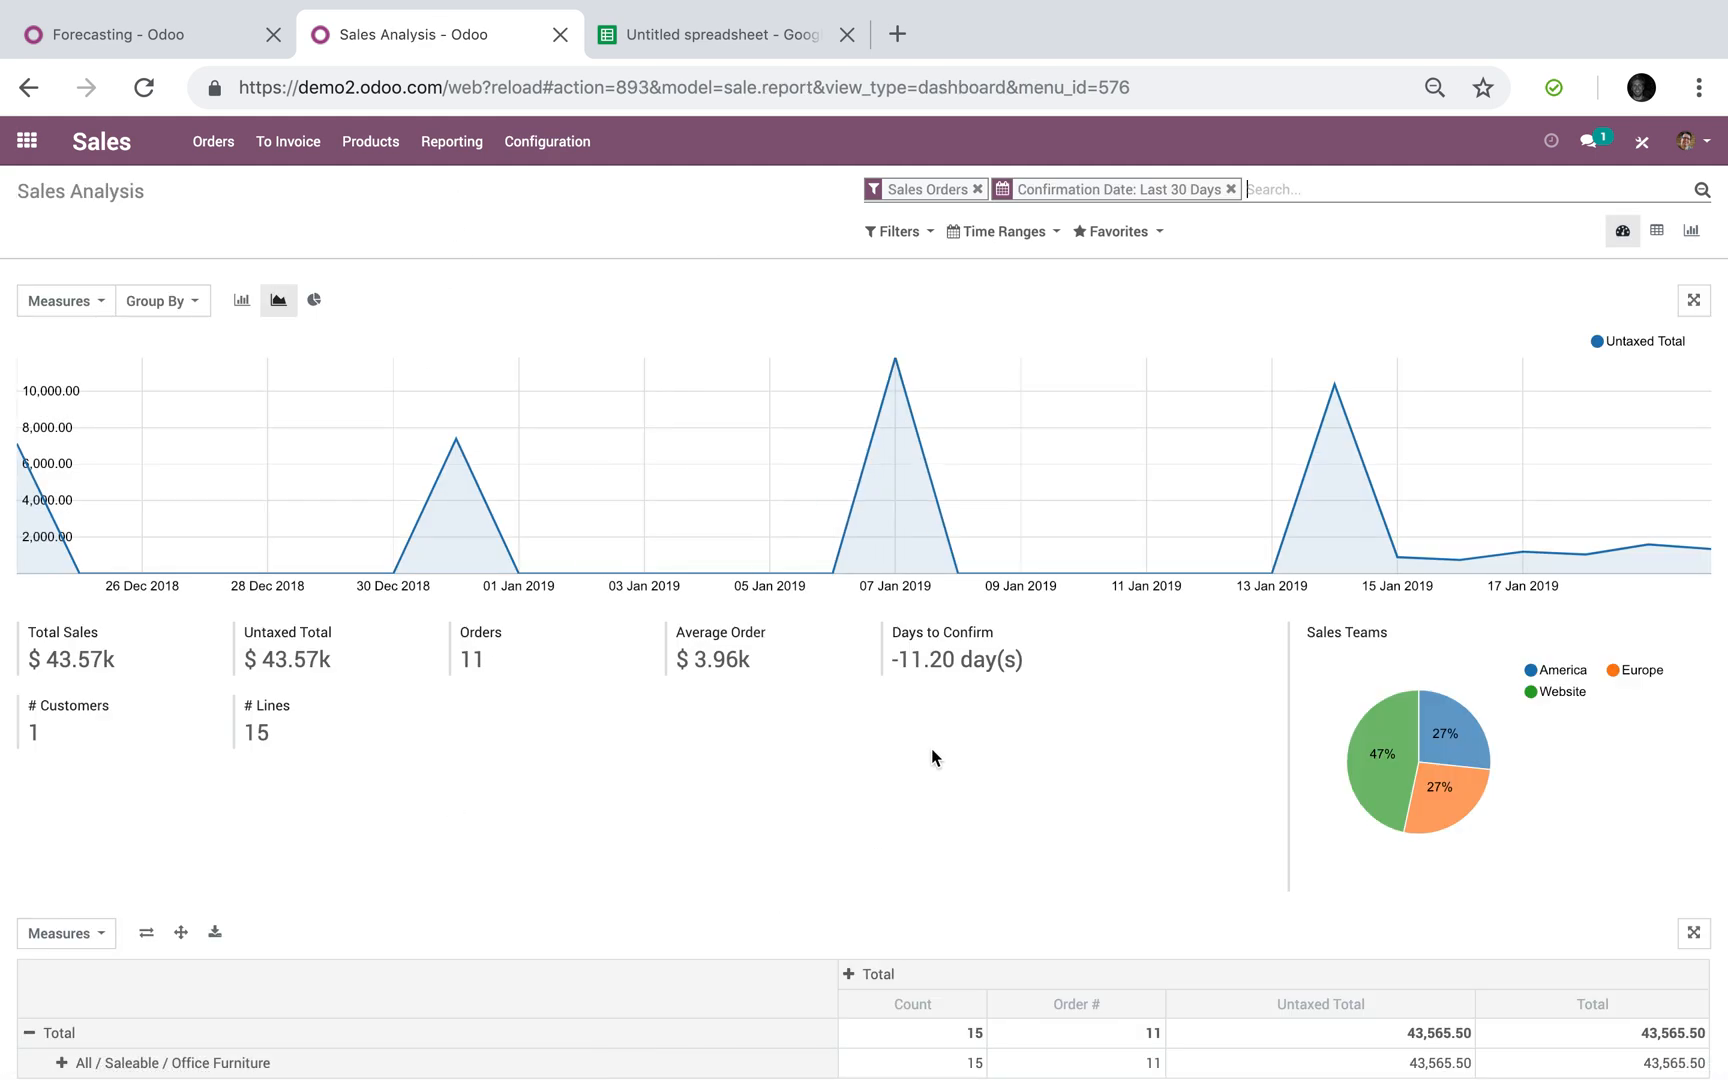
click(1657, 231)
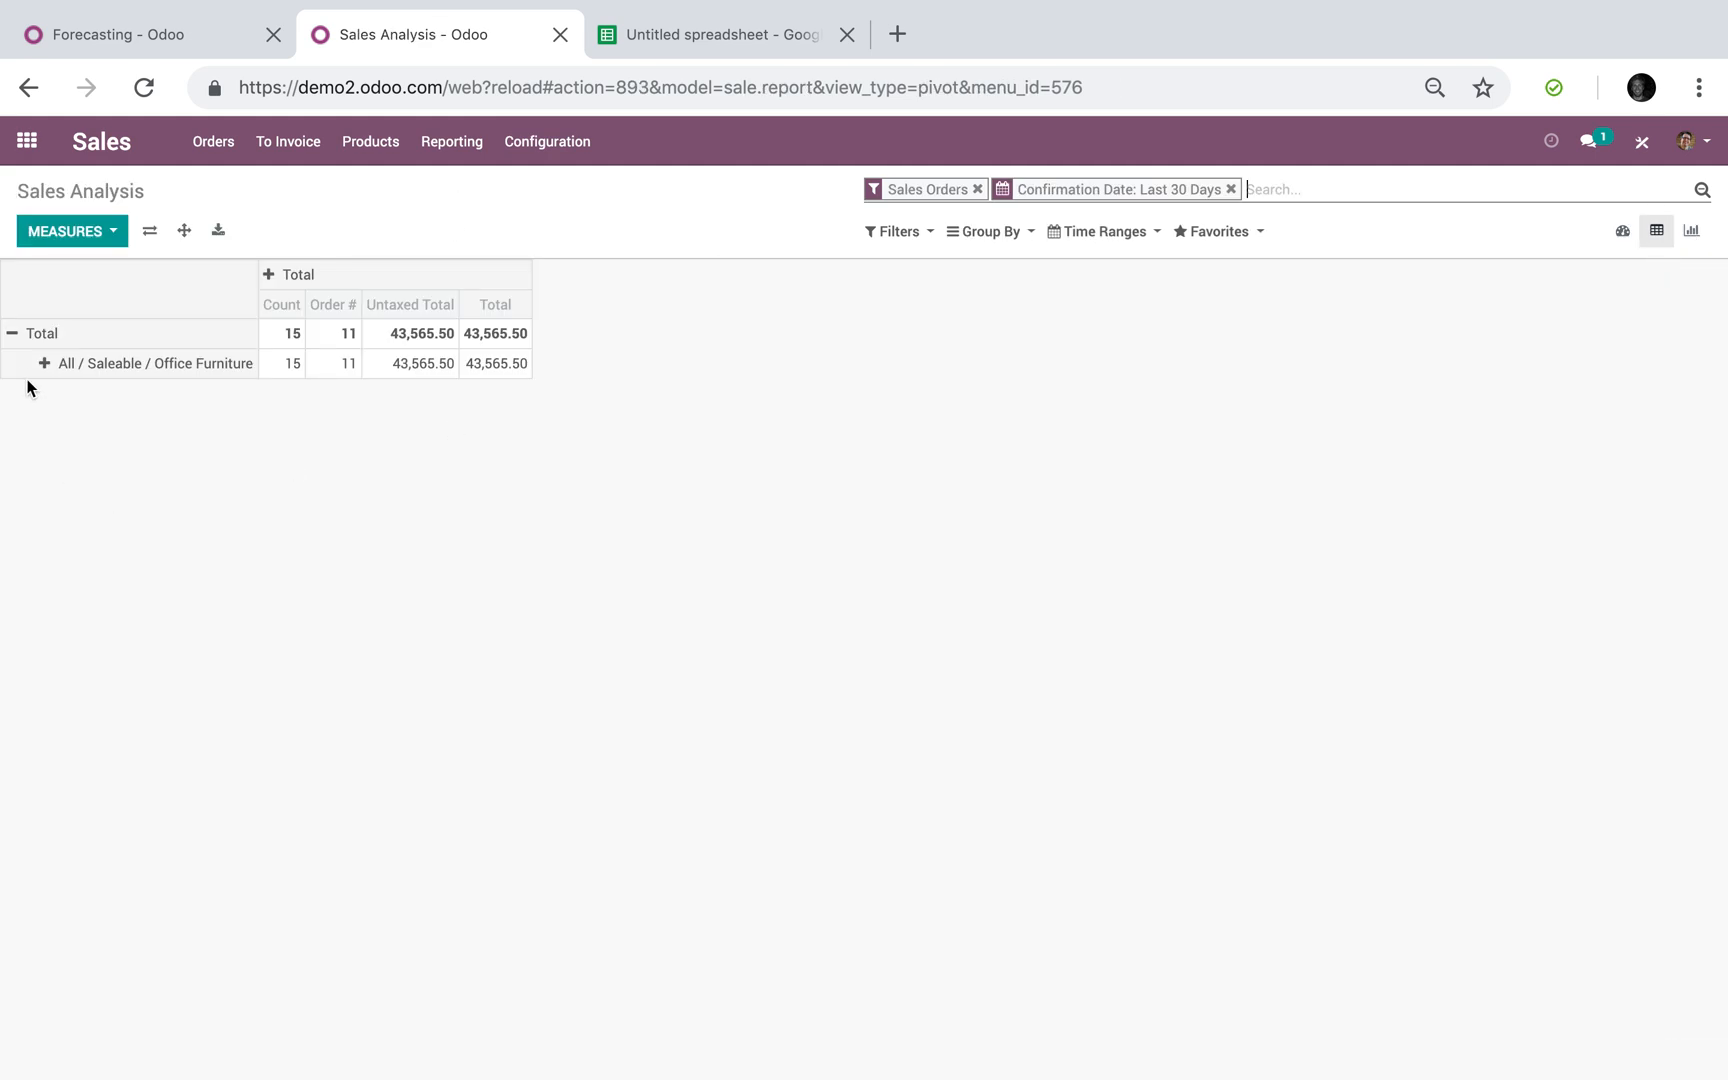
Collapse the pivot table's rows and regroup them by Product.
click(14, 336)
click(14, 336)
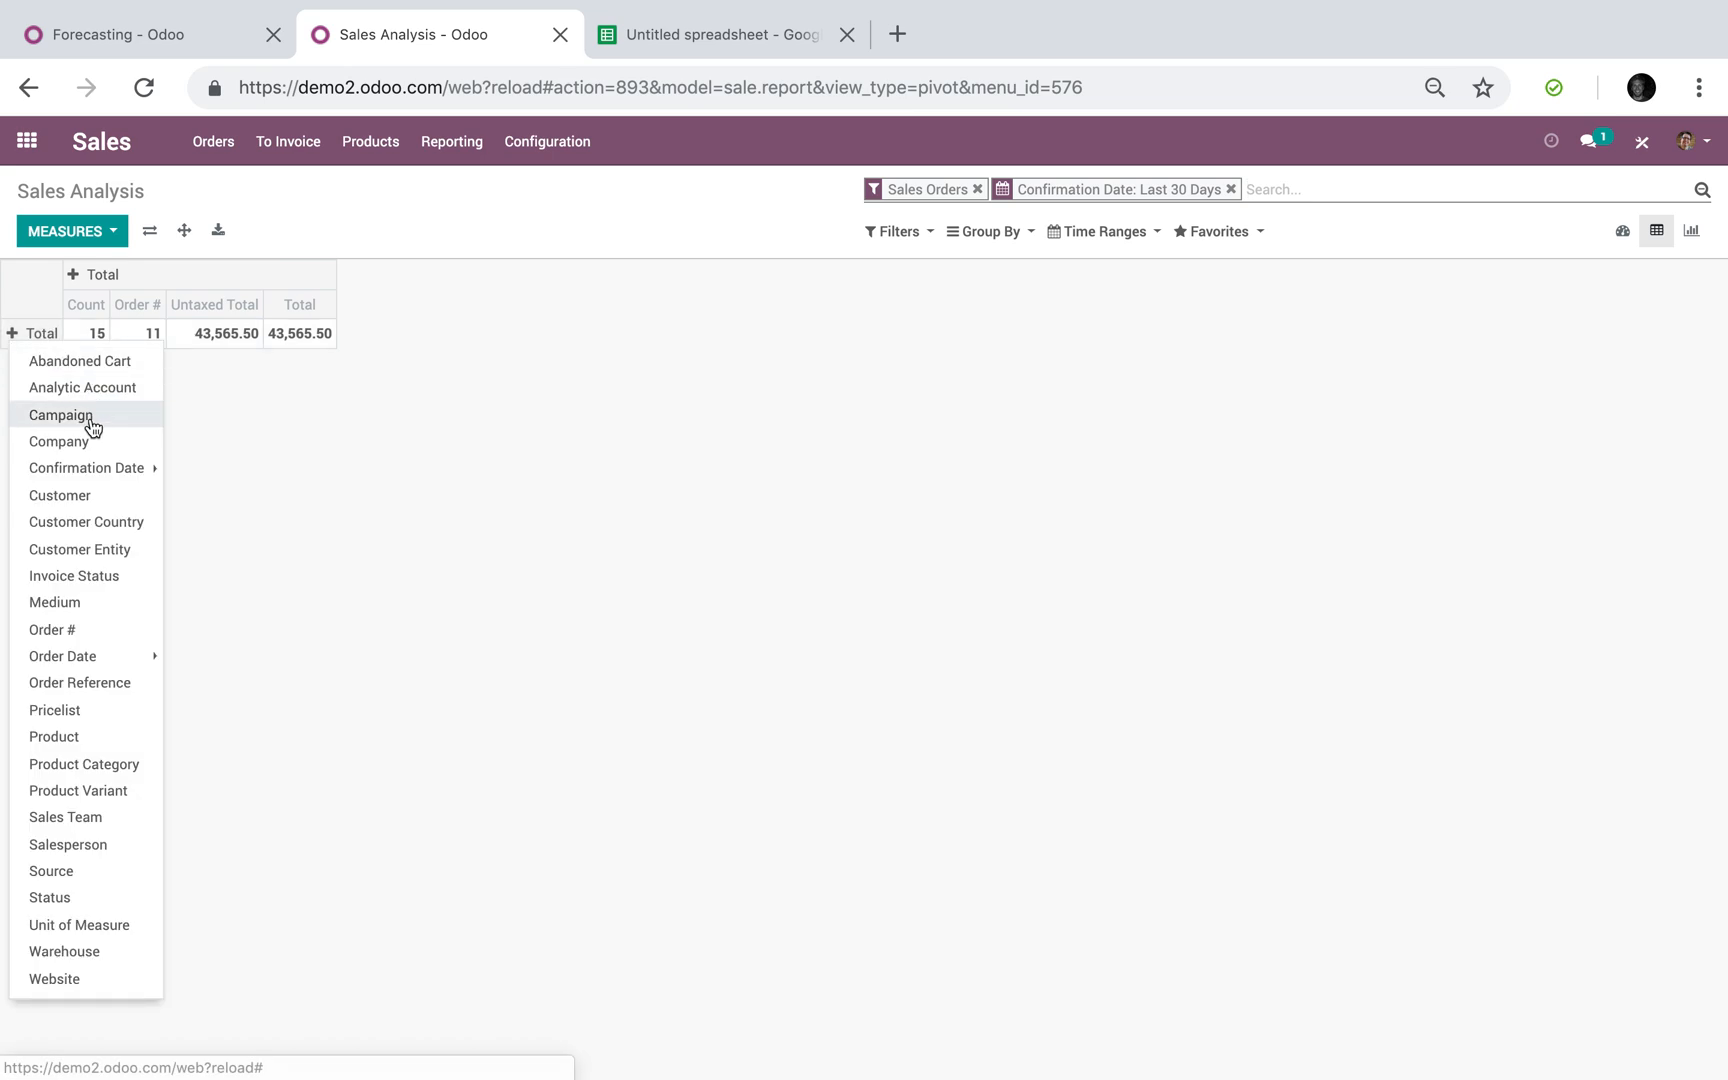
click(108, 736)
Make Qty Ordered the only measure, removing Order # (count), Total, Untaxed Total and Count.
click(80, 240)
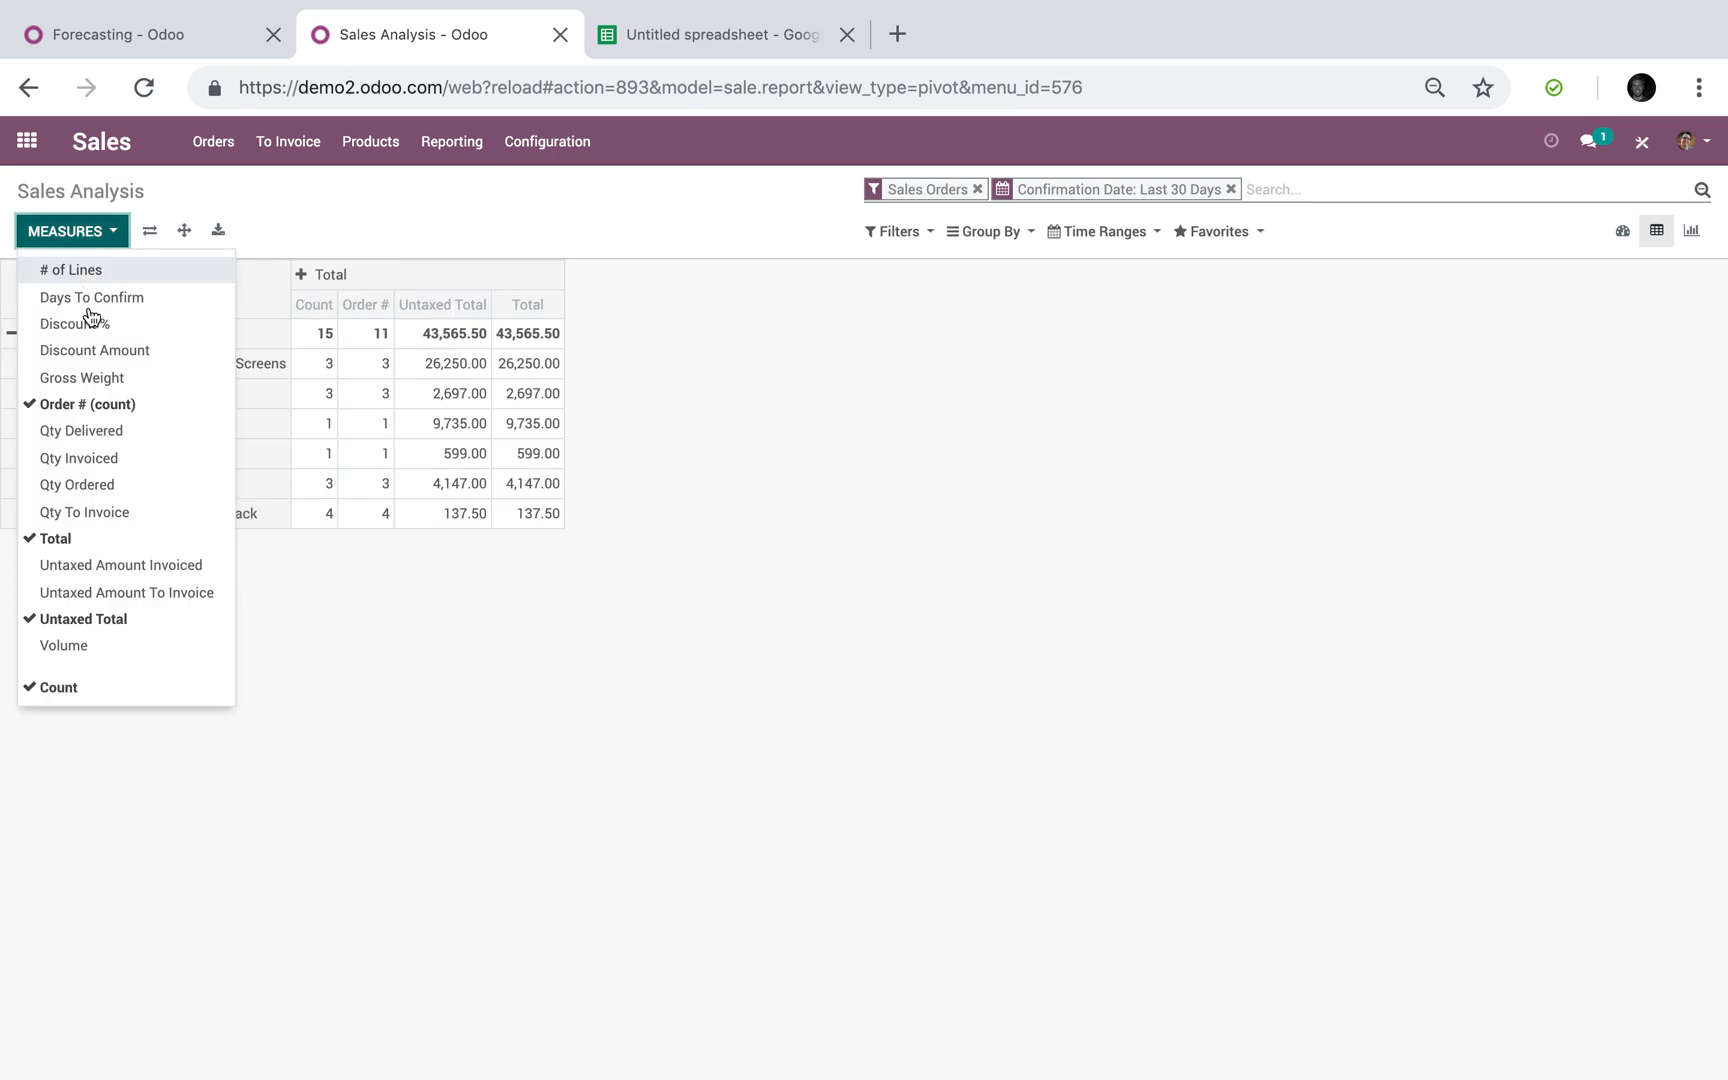
click(115, 406)
click(80, 485)
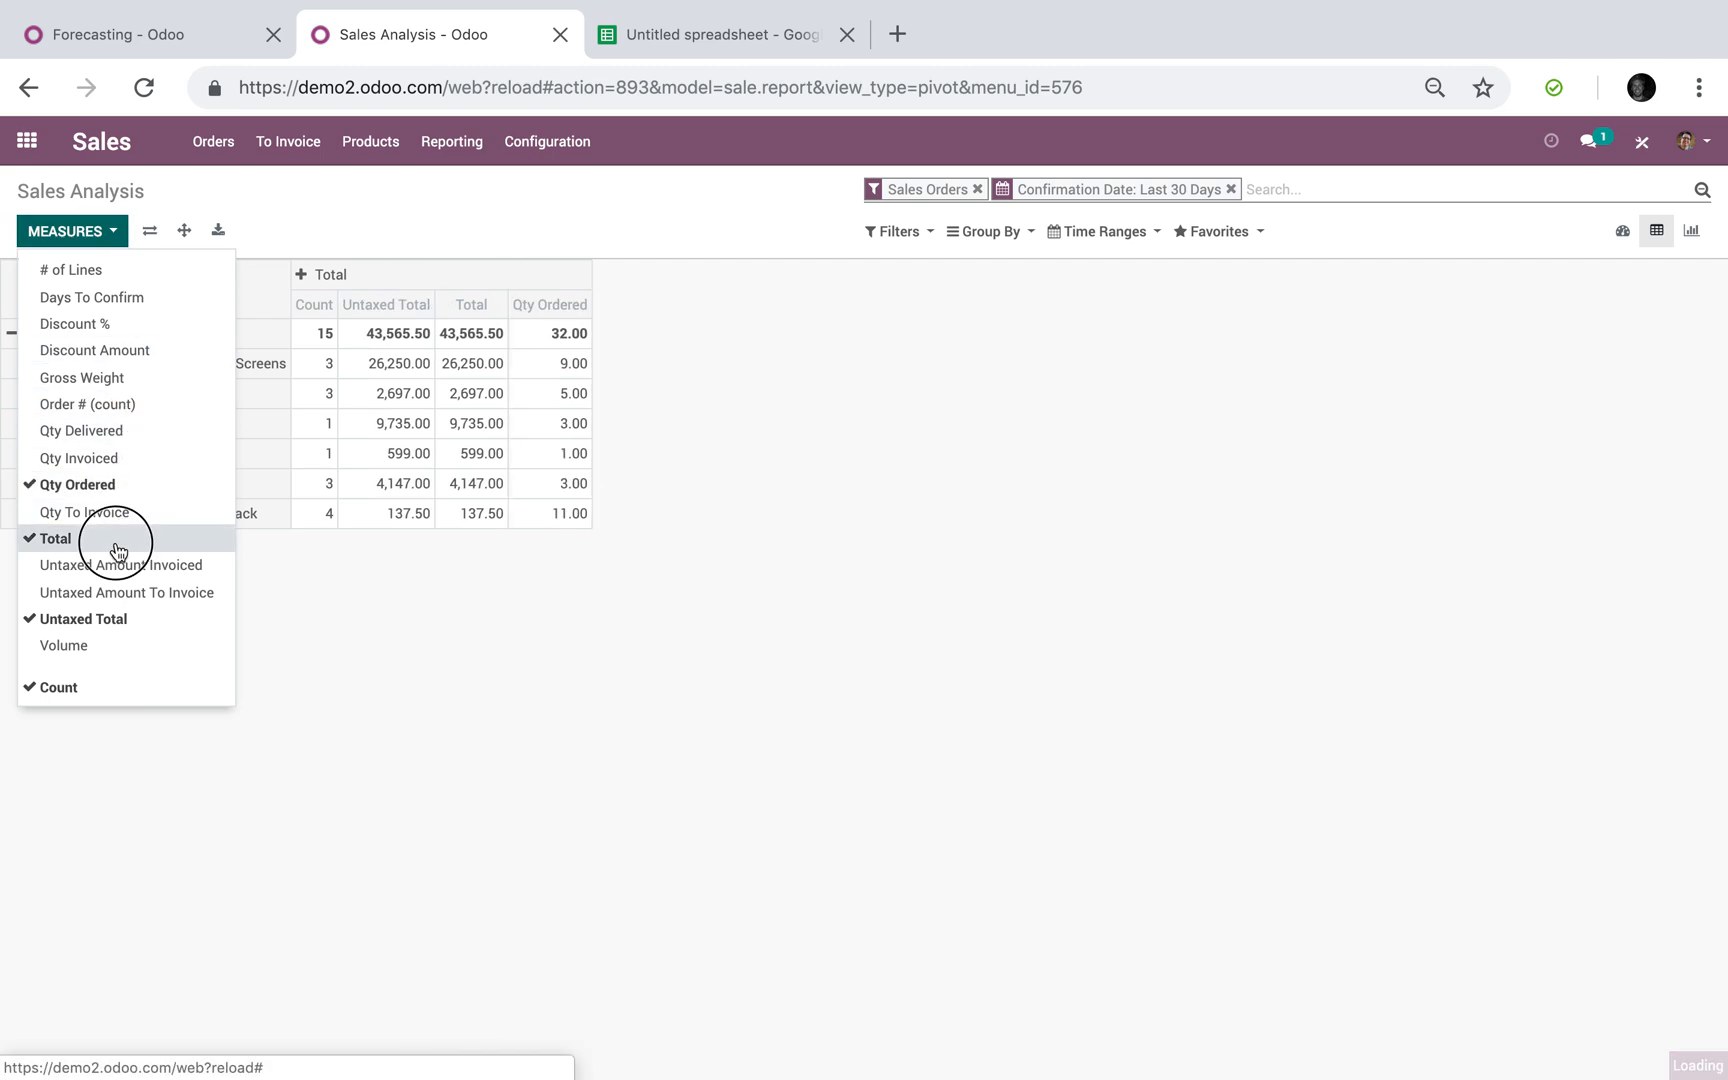
click(116, 539)
click(120, 619)
click(122, 696)
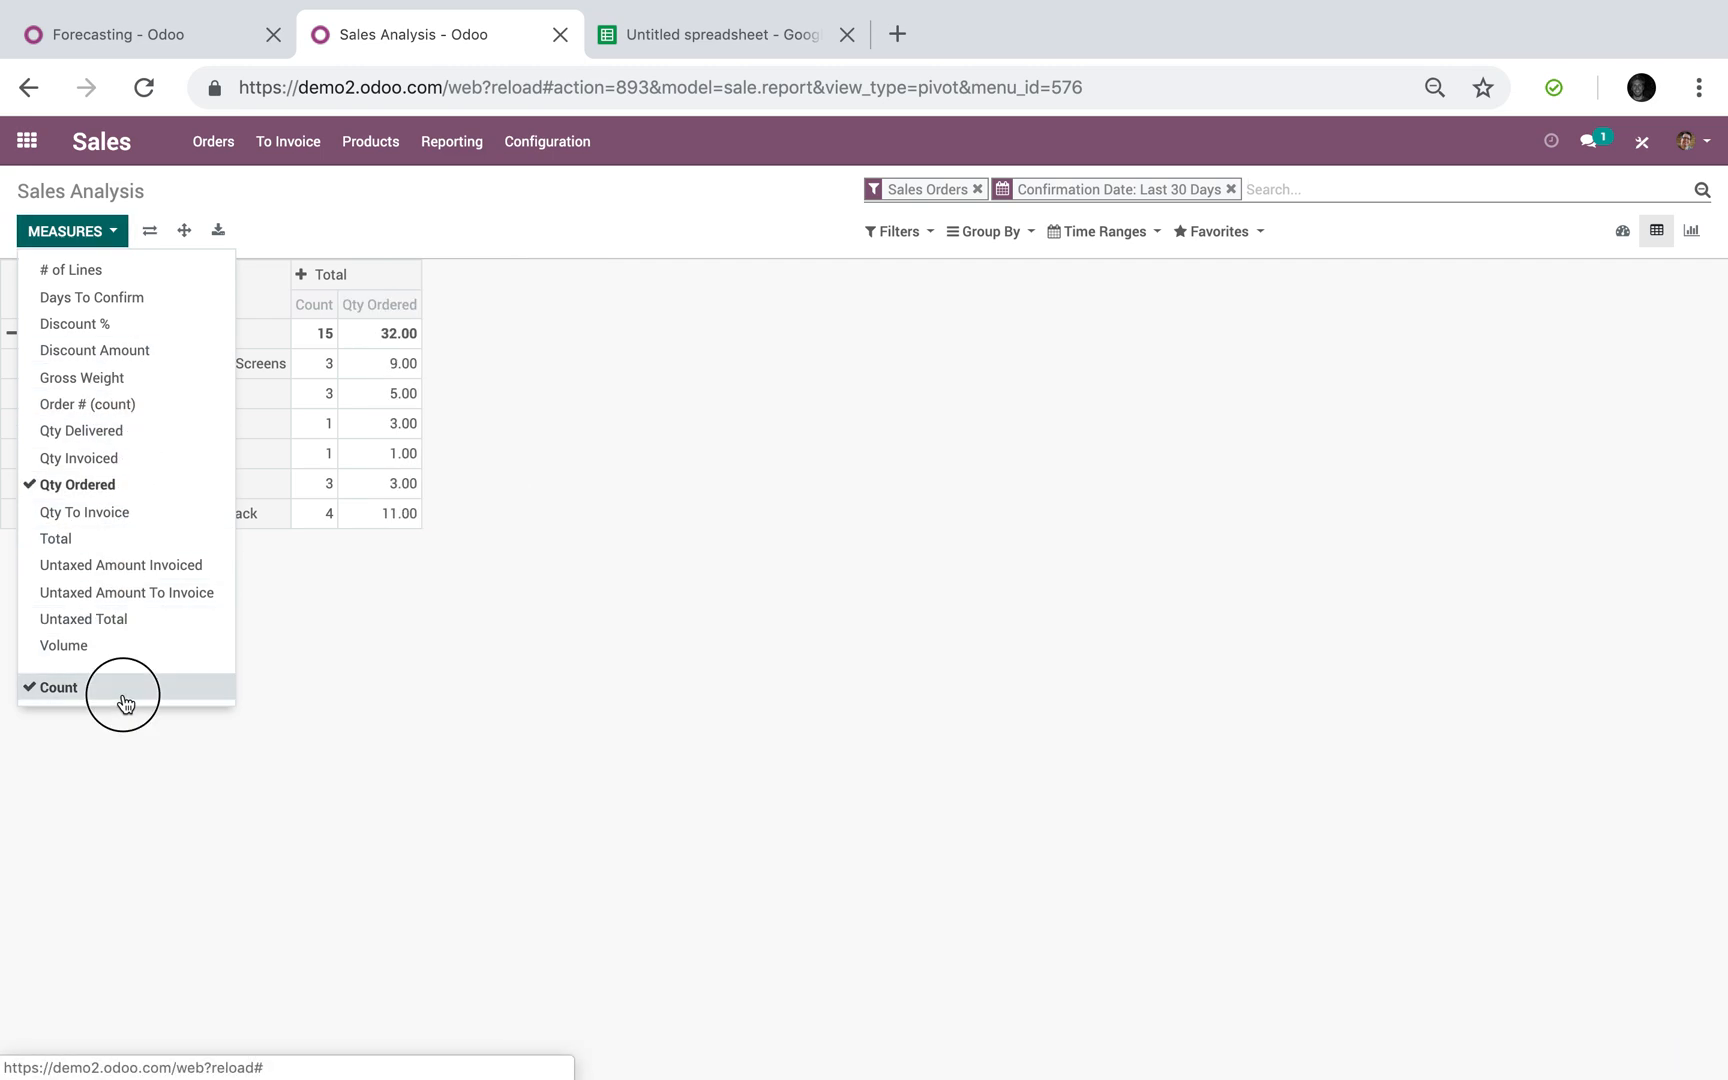
click(359, 694)
Group the pivot columns by the Day of the Confirmation Date.
click(302, 280)
mouse_move(400, 409)
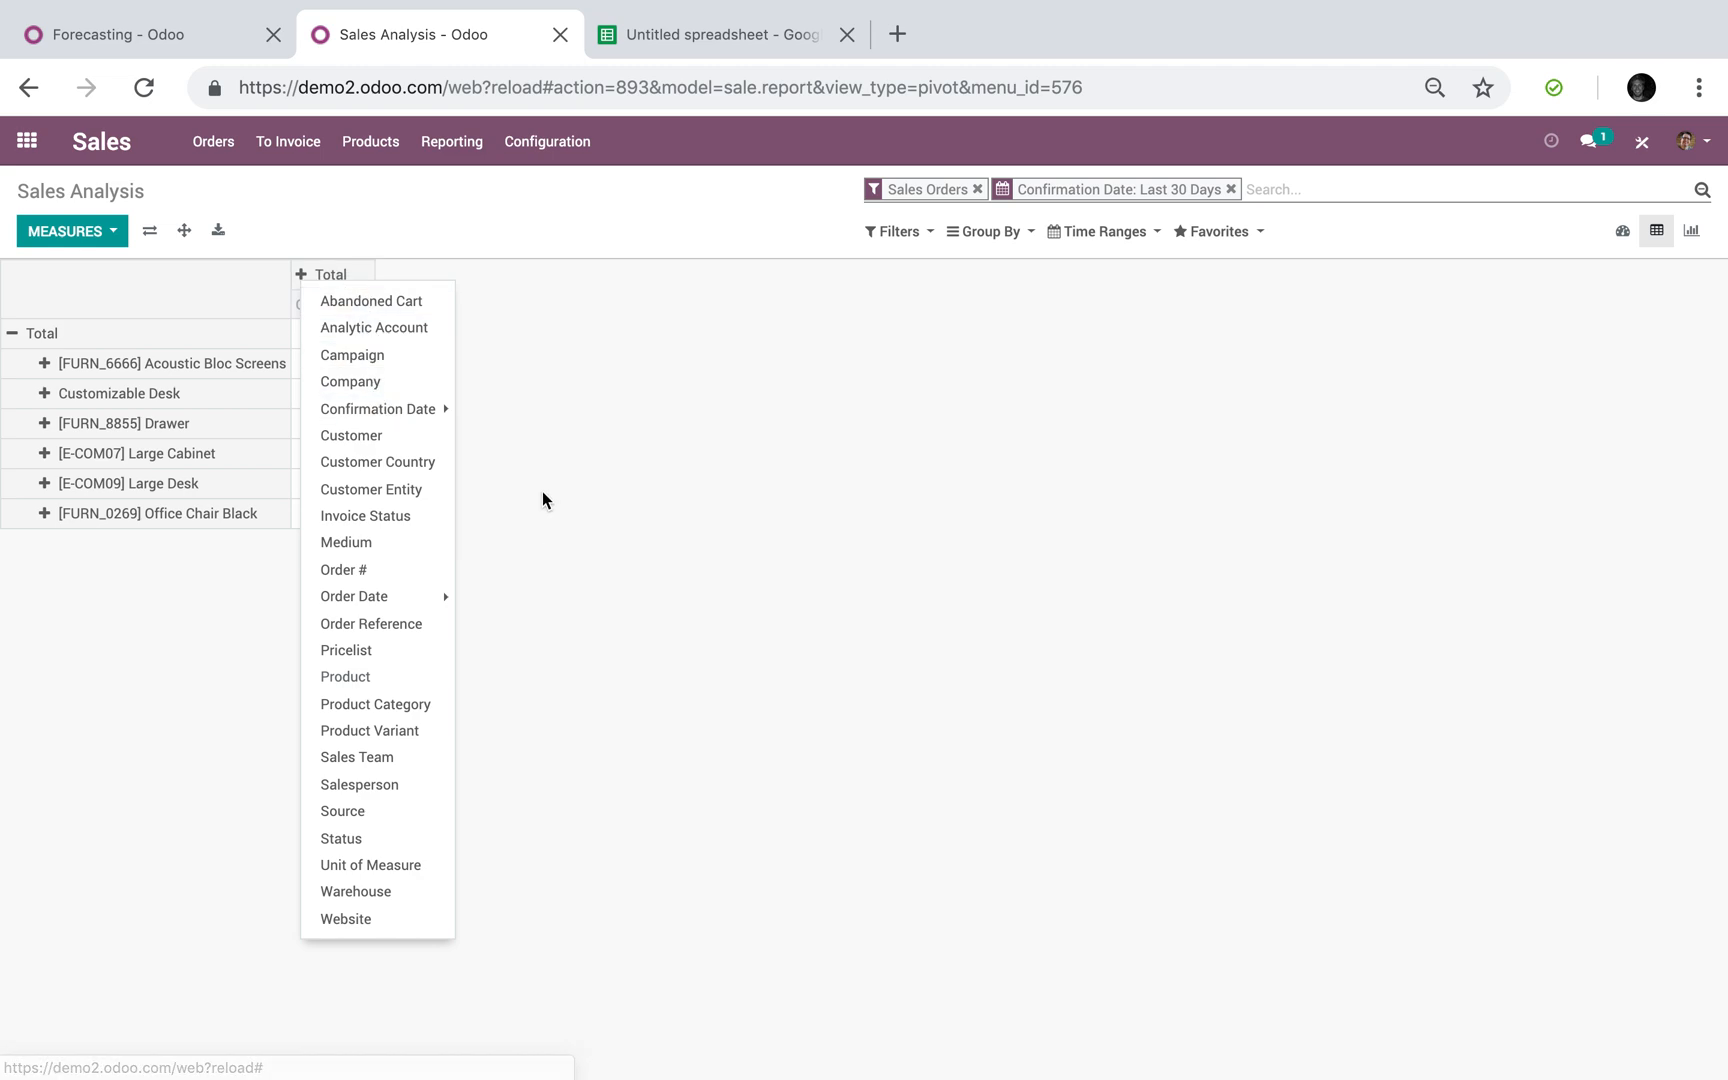
click(527, 452)
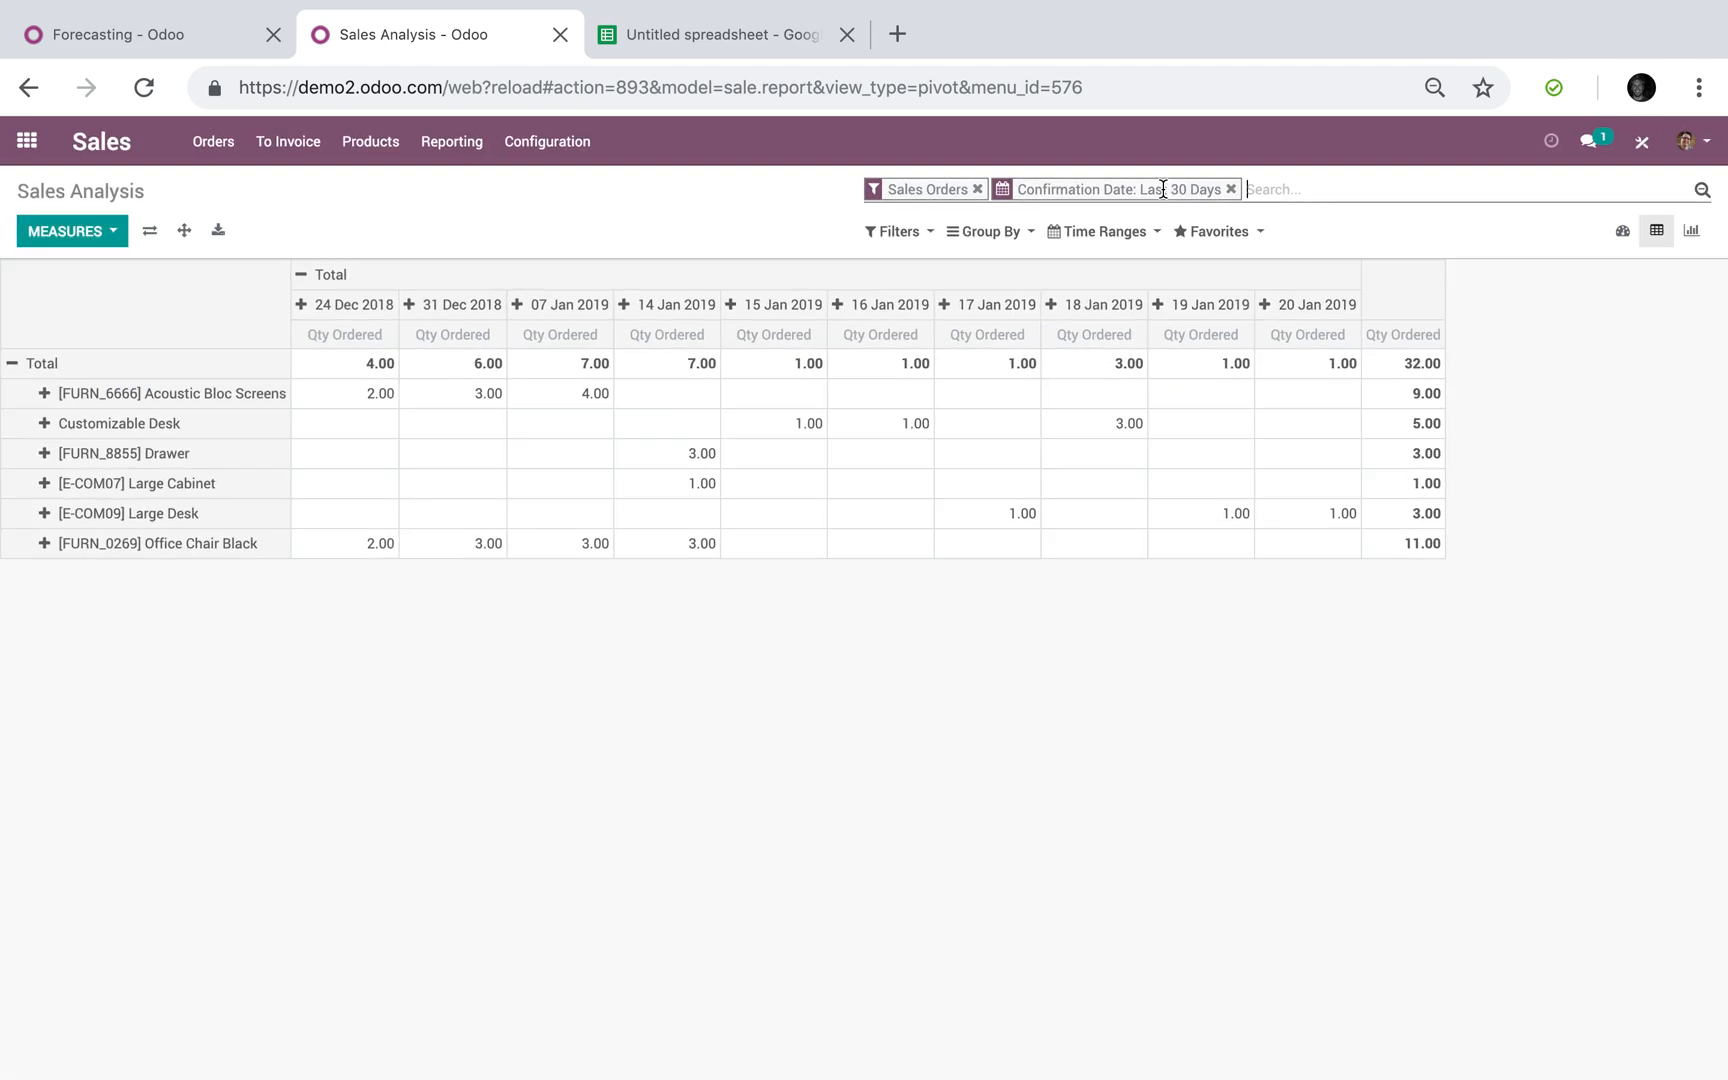
Set the report's time range to Last 365 Days based on the Confirmation Date.
click(1082, 233)
click(1147, 291)
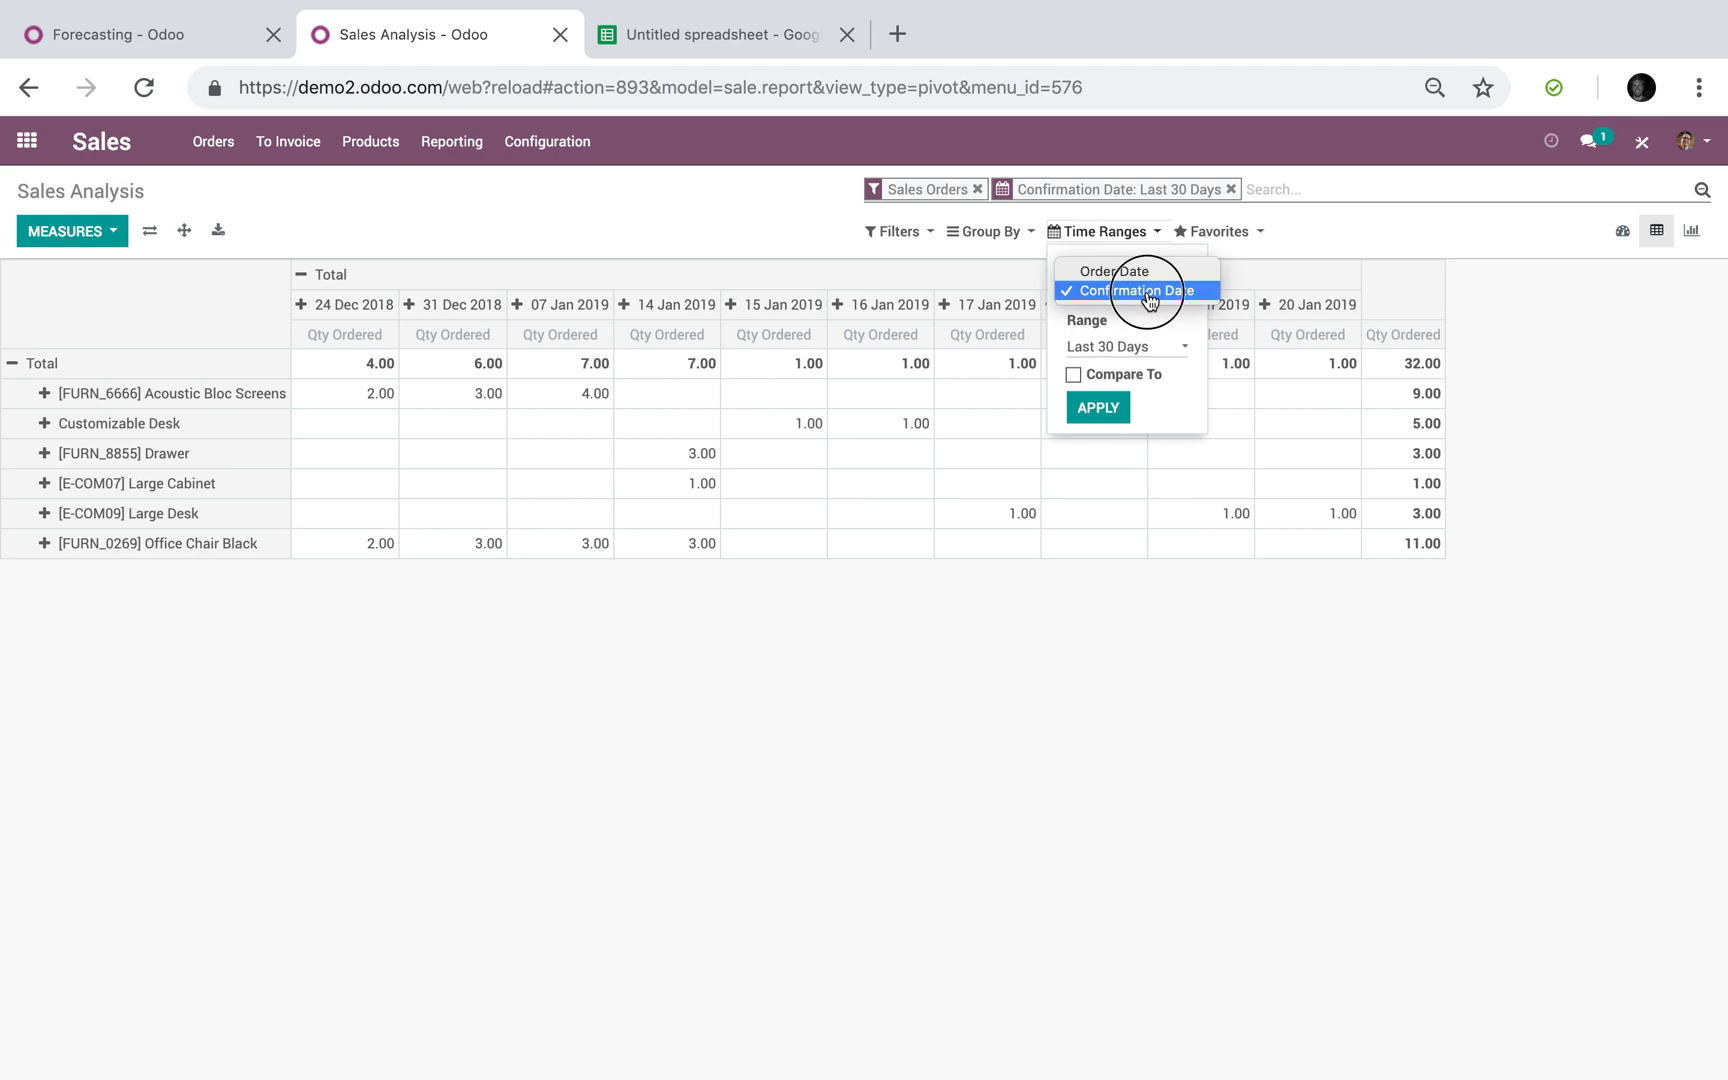
click(1150, 300)
click(1118, 292)
click(1118, 292)
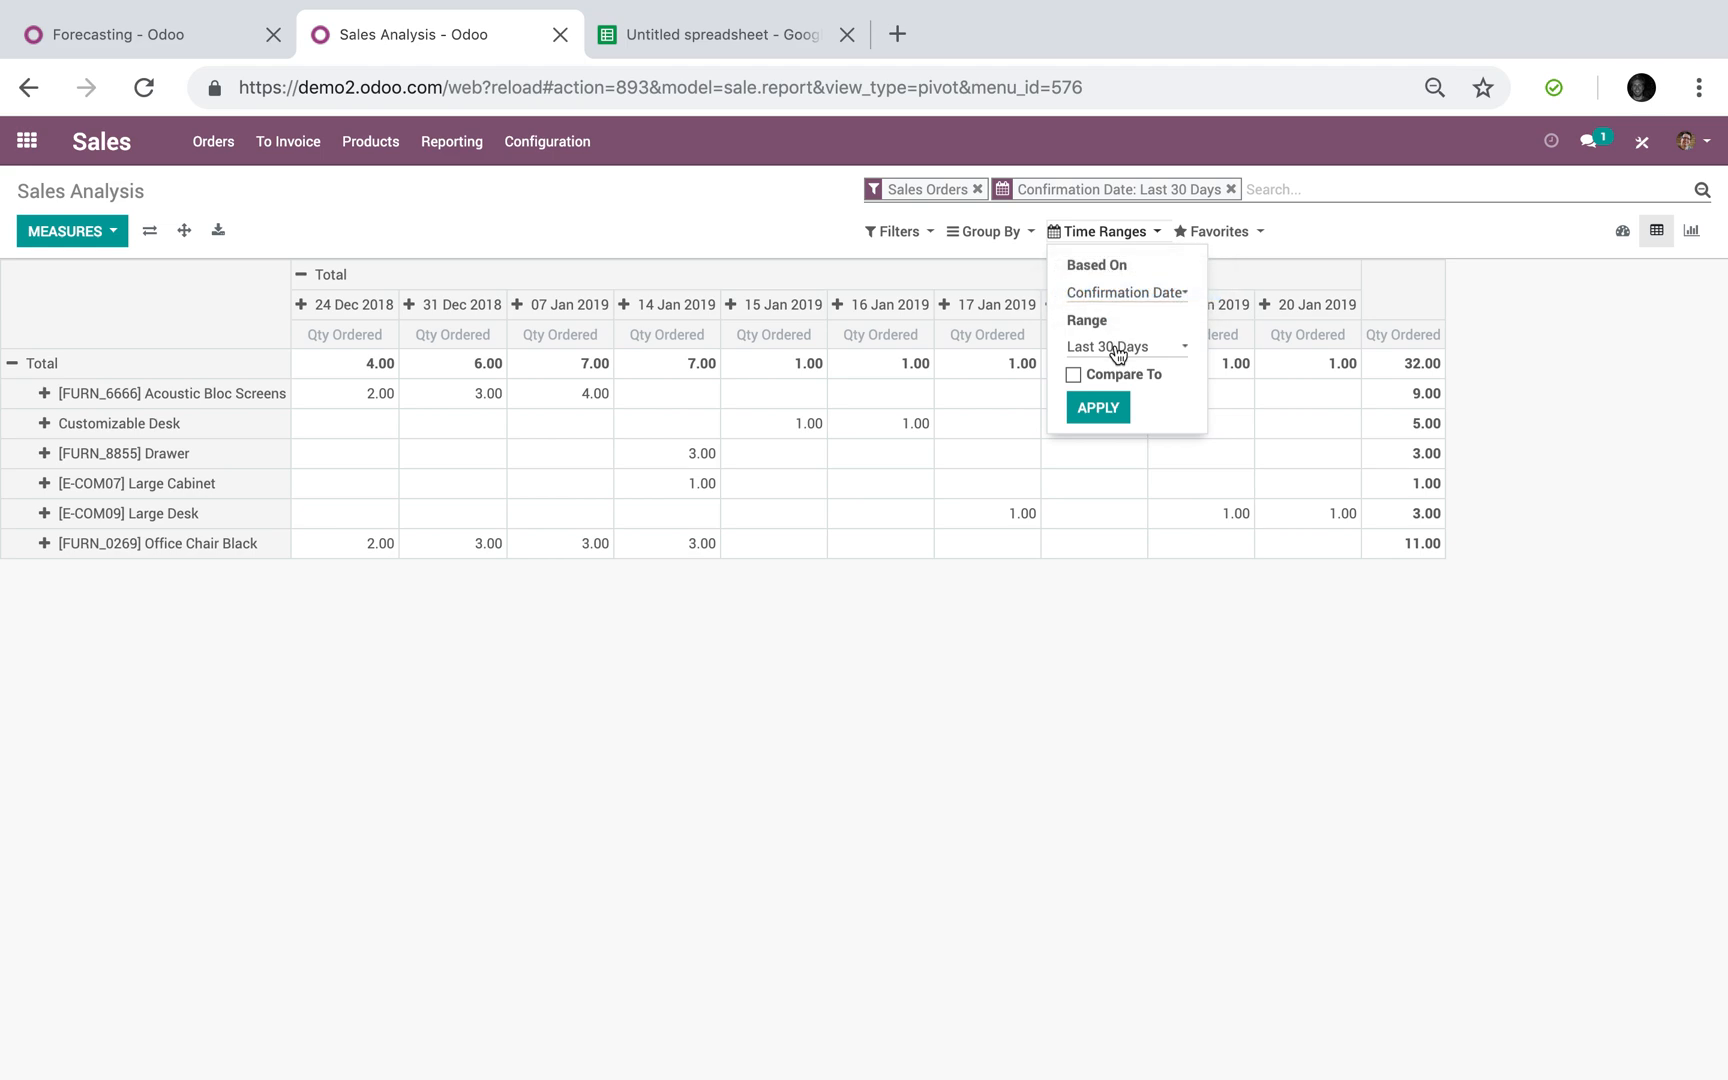
click(1120, 348)
click(1153, 366)
click(1112, 400)
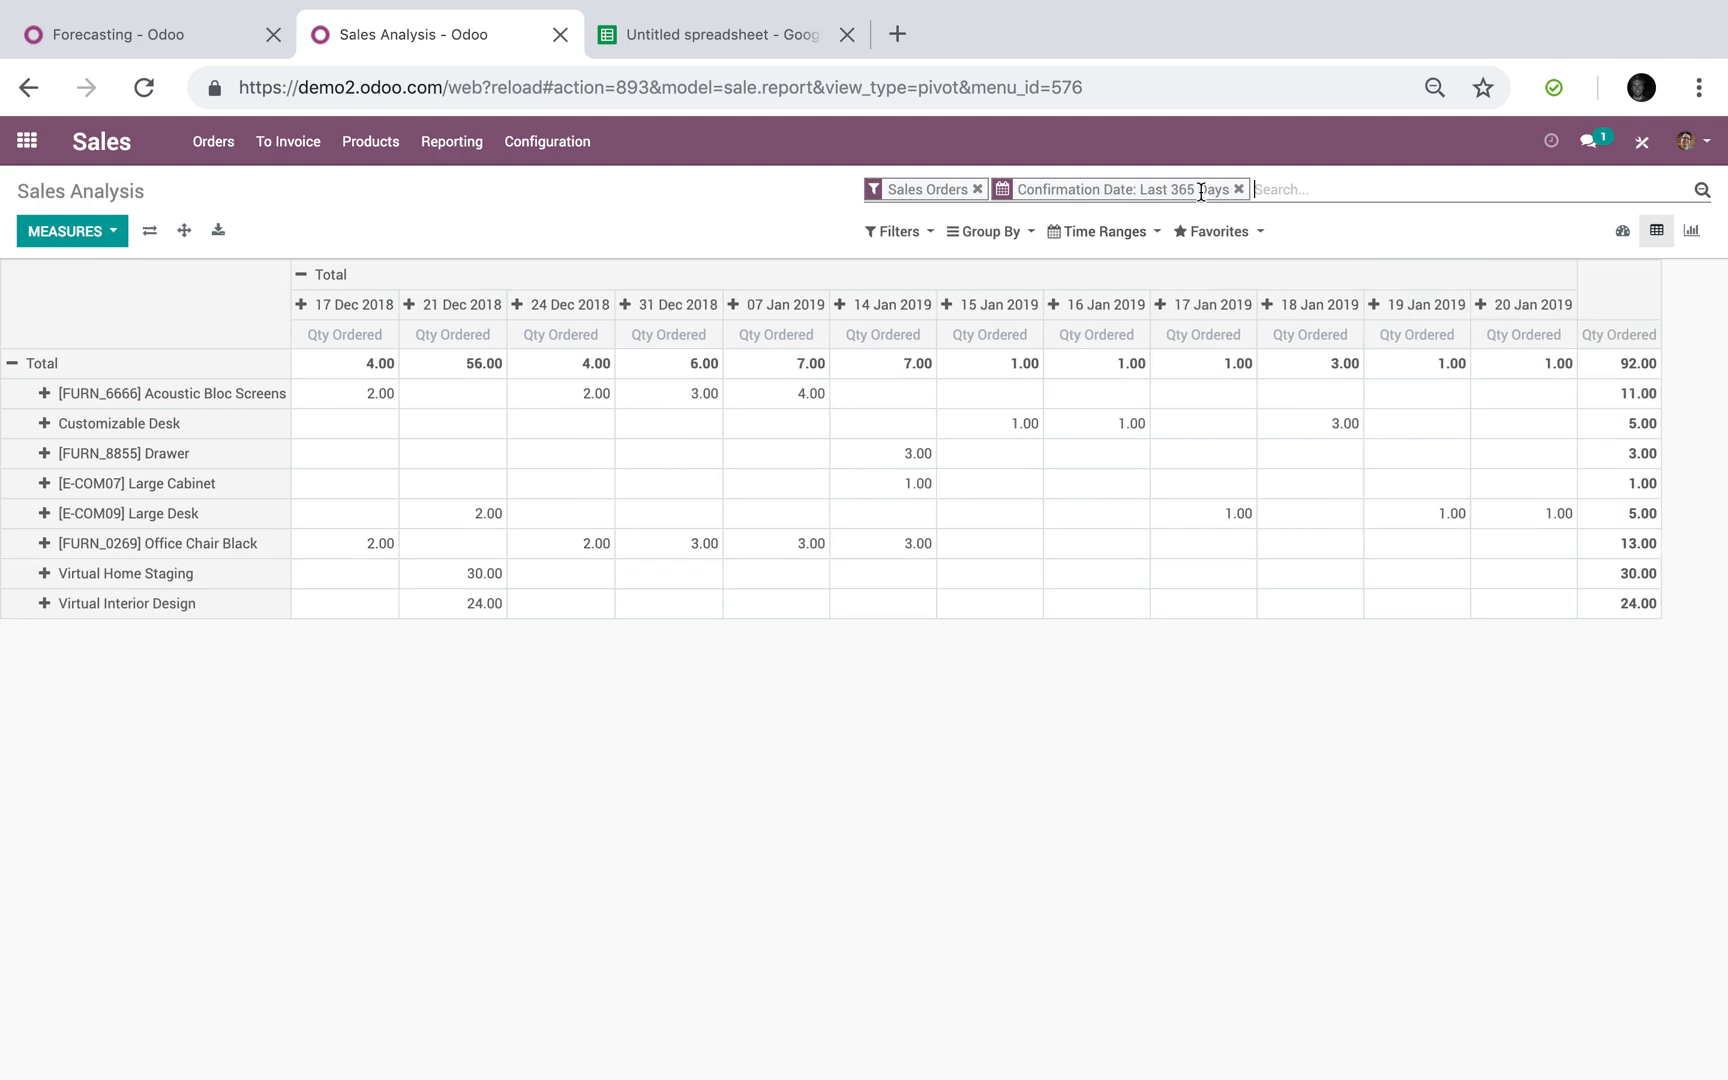
Remove the Confirmation Date time range filter and look across all the day columns.
click(1240, 190)
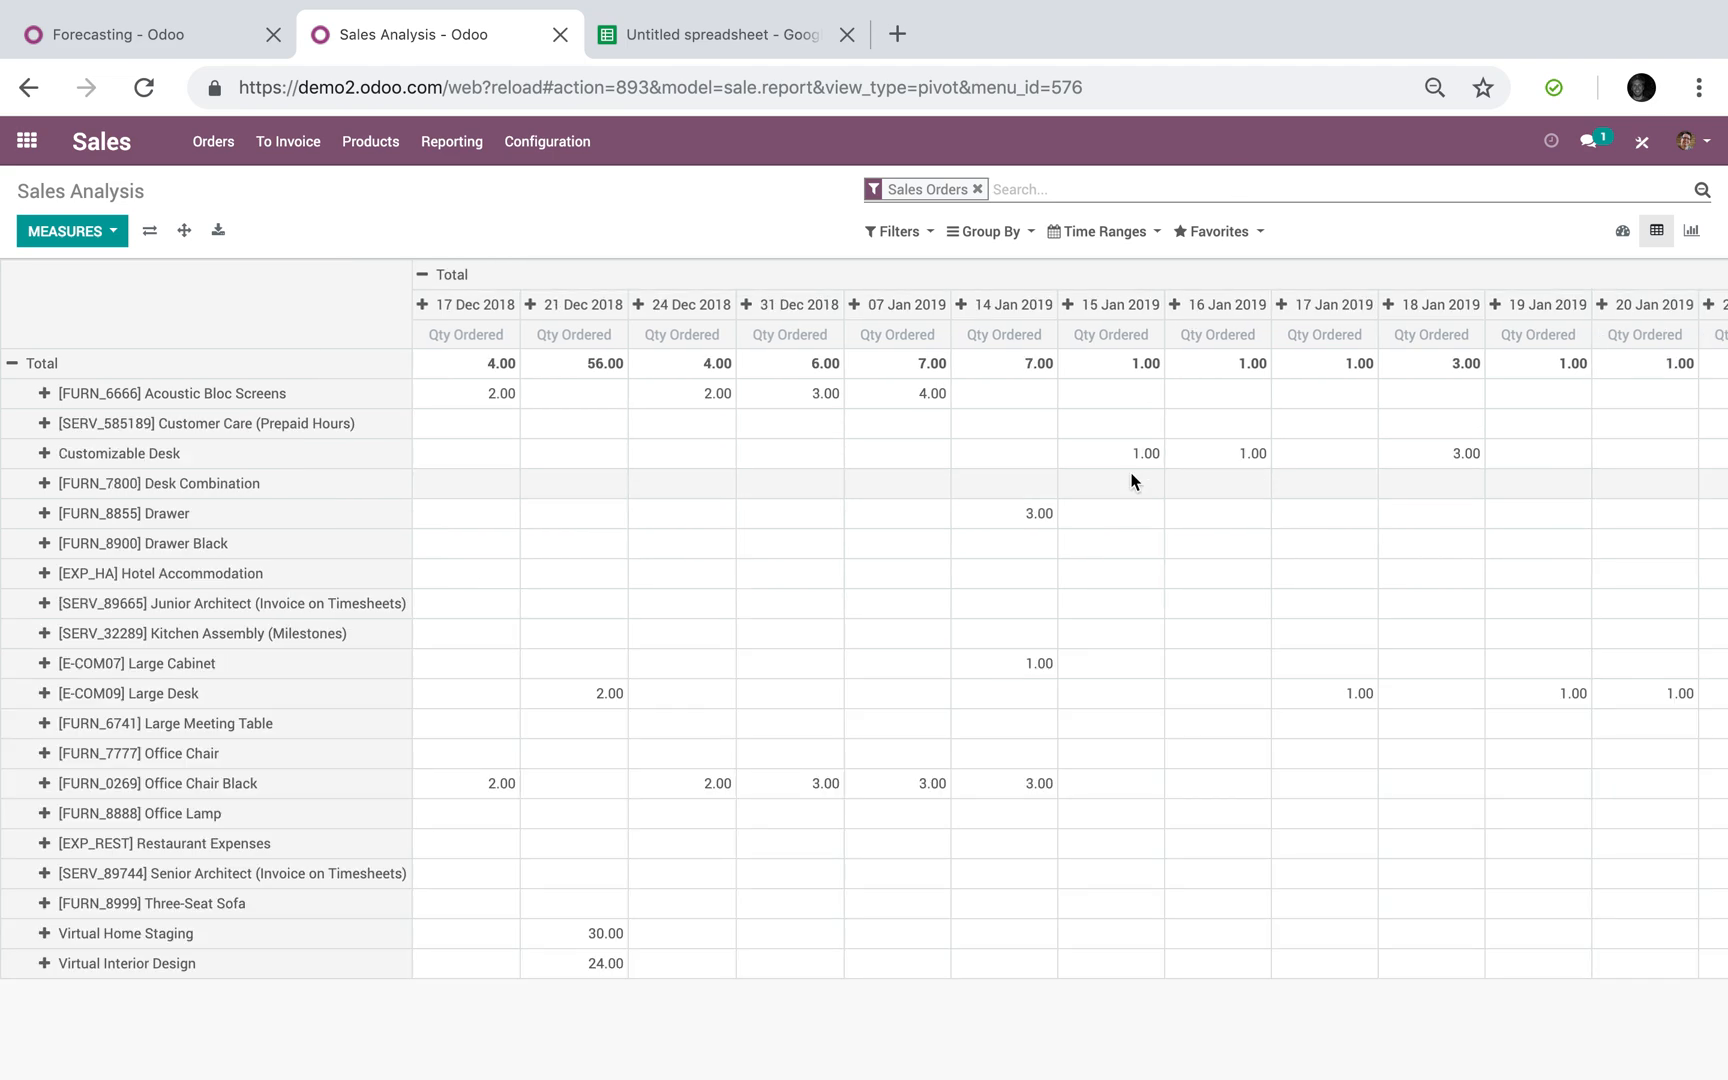
scroll(1135, 482, right, 2)
scroll(1135, 482, left, 2)
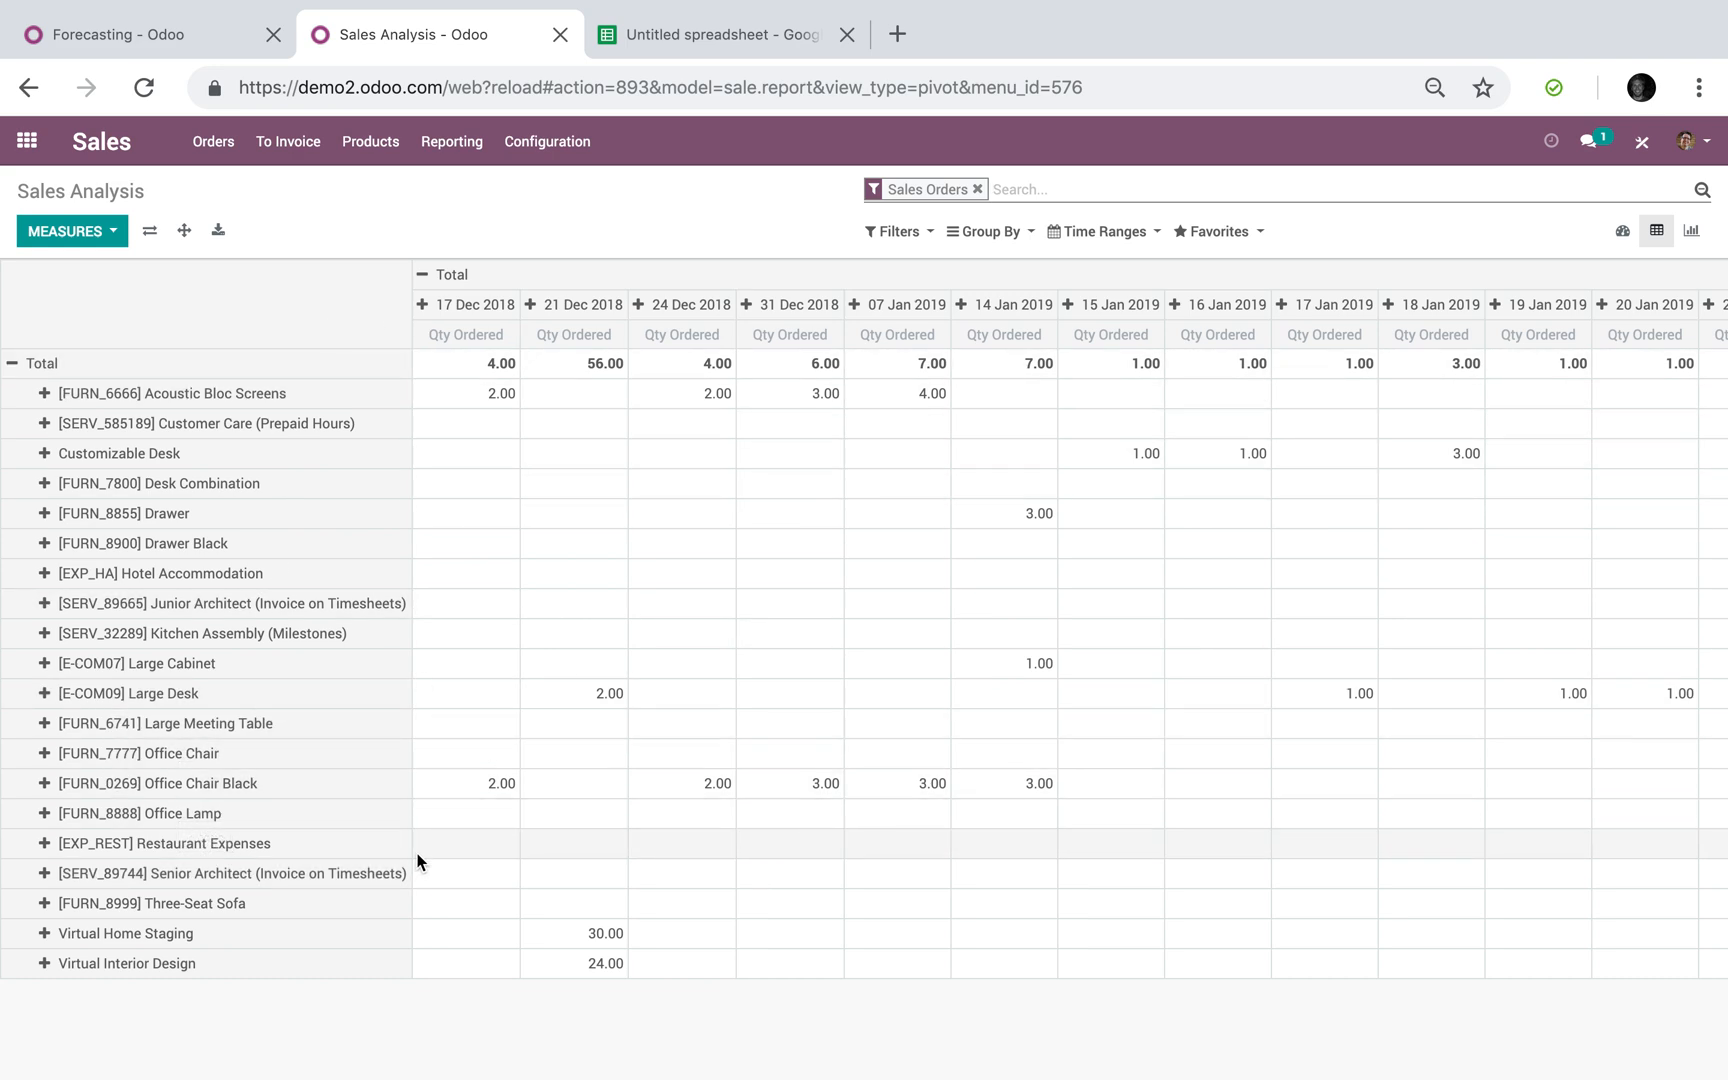
scroll(922, 830, right, 3)
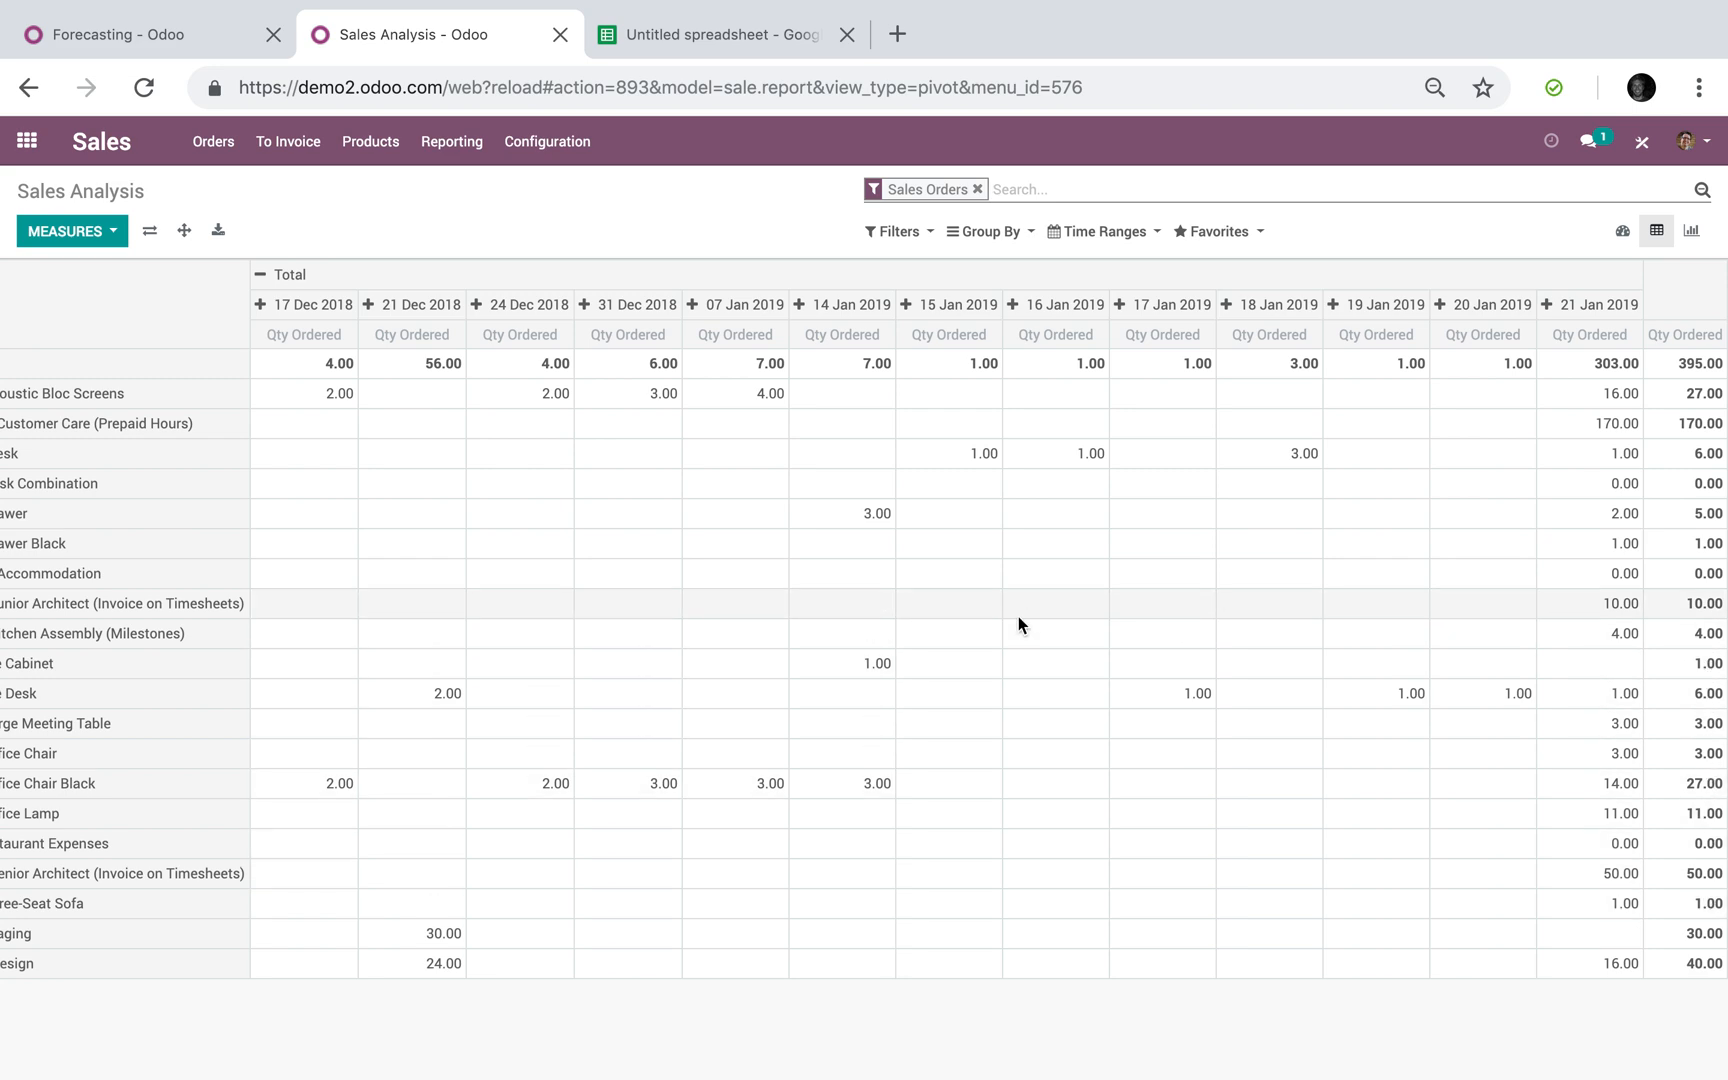
Collapse the day columns and regroup the columns by the Week of the Confirmation Date.
click(264, 276)
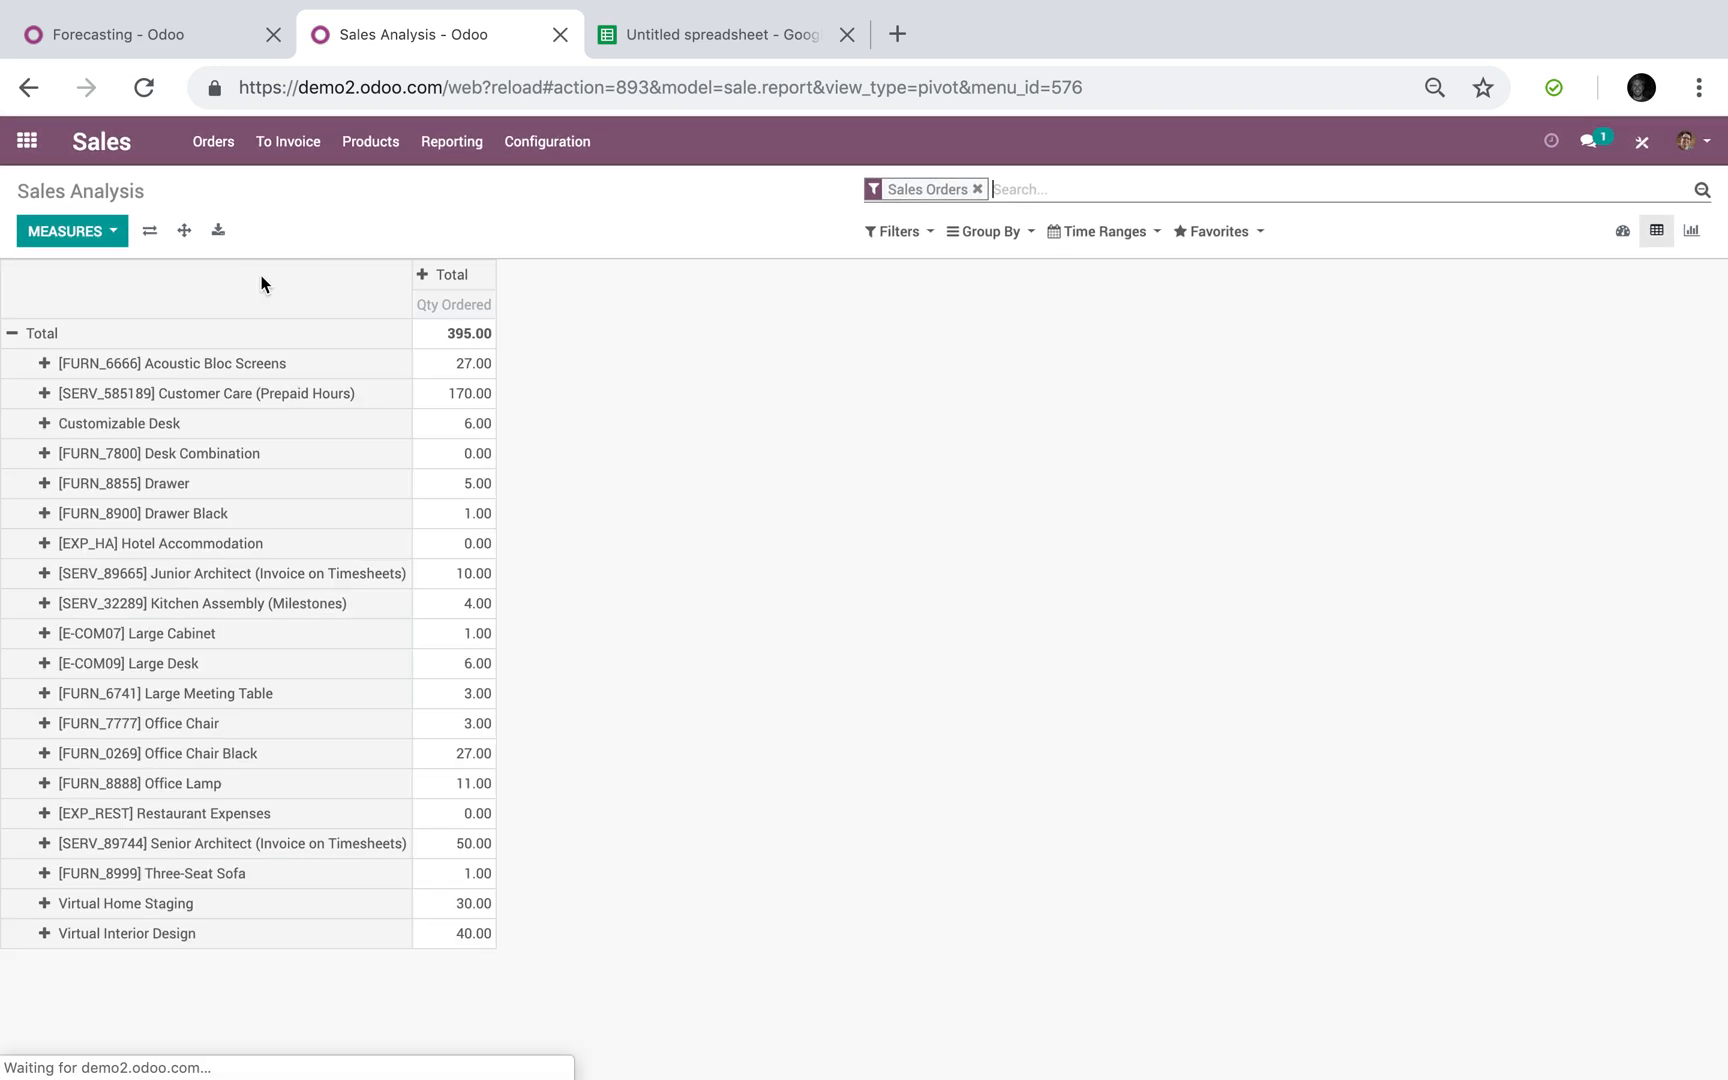
click(470, 280)
mouse_move(530, 409)
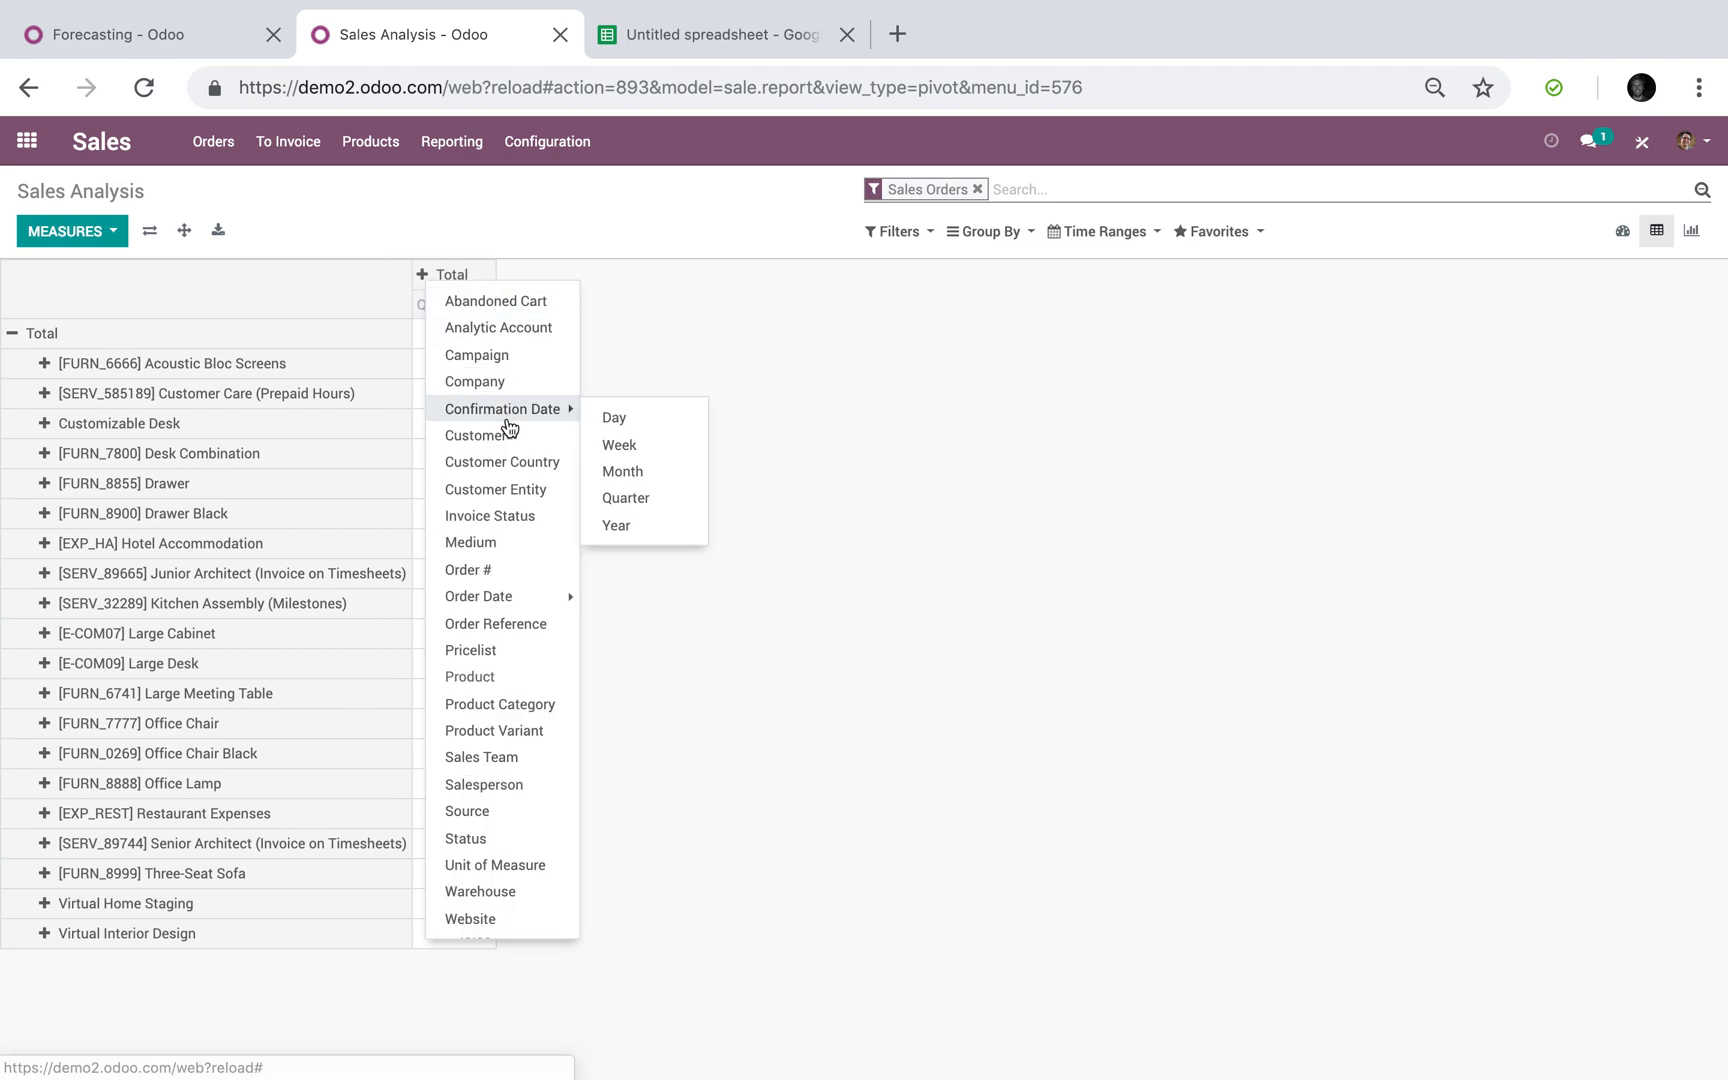
click(650, 443)
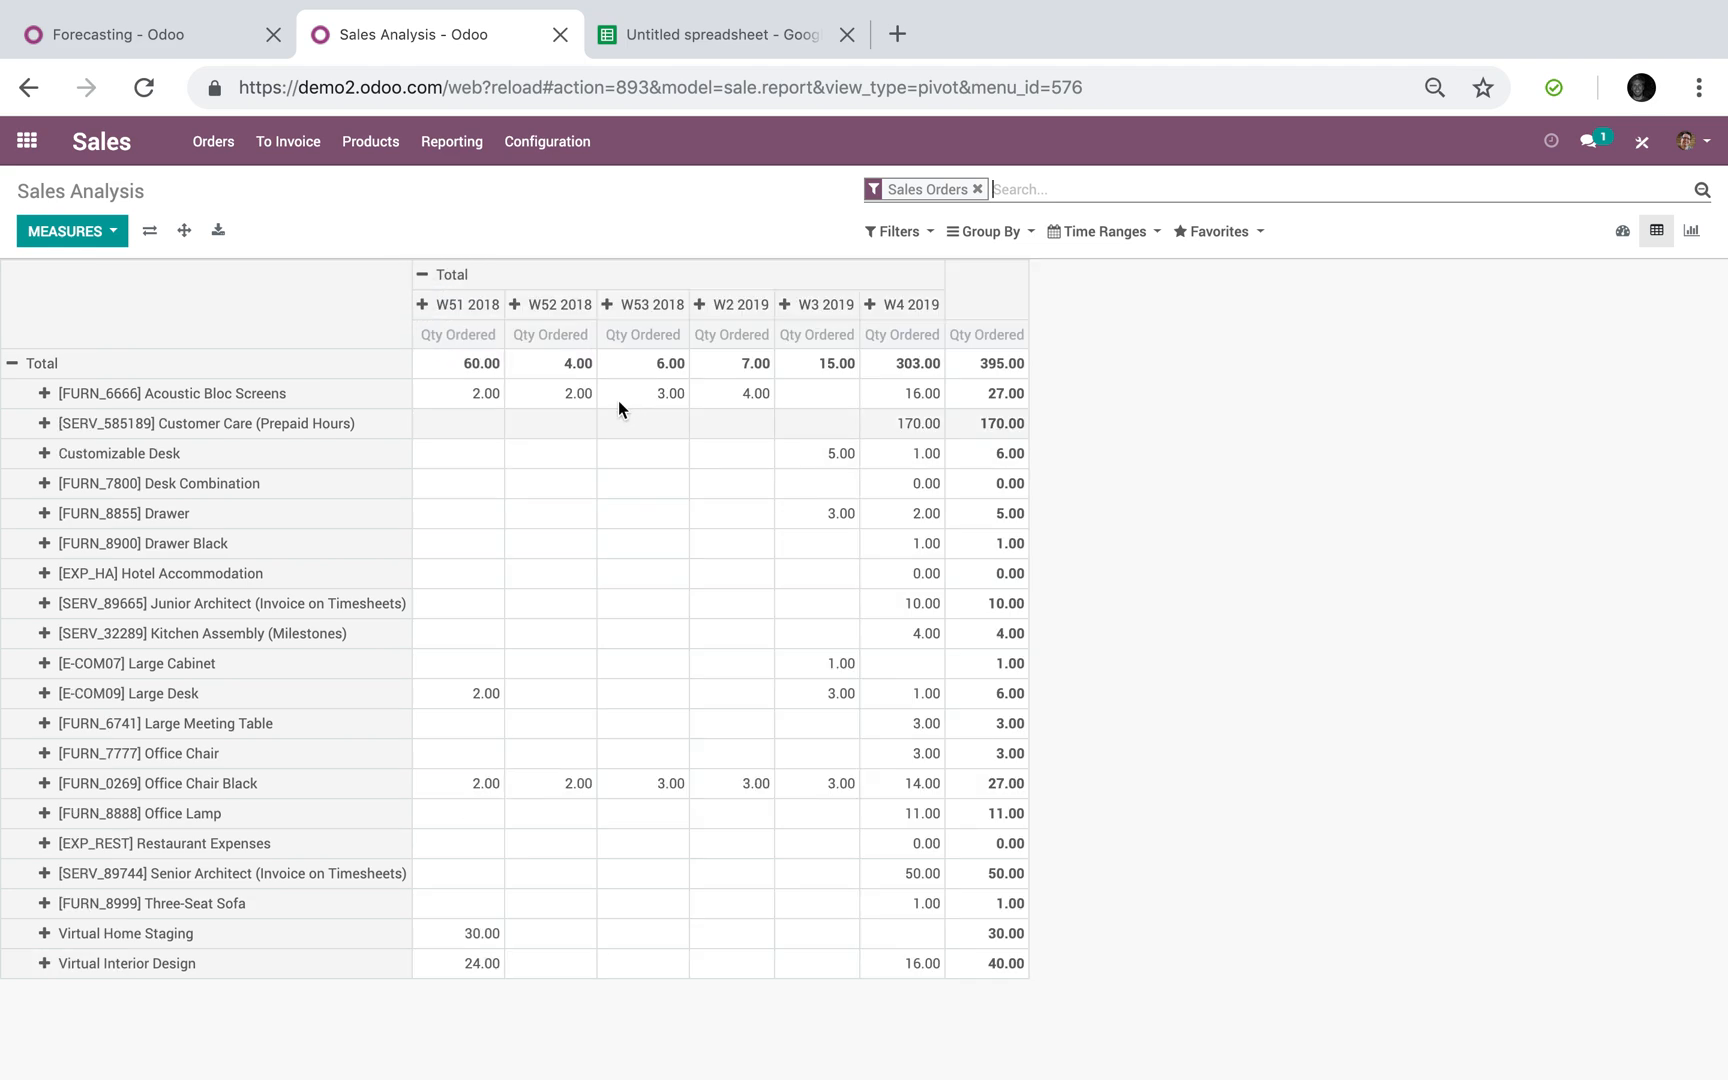
Replace the week columns with a grouping by the Month of the Confirmation Date.
click(425, 276)
click(425, 276)
mouse_move(530, 409)
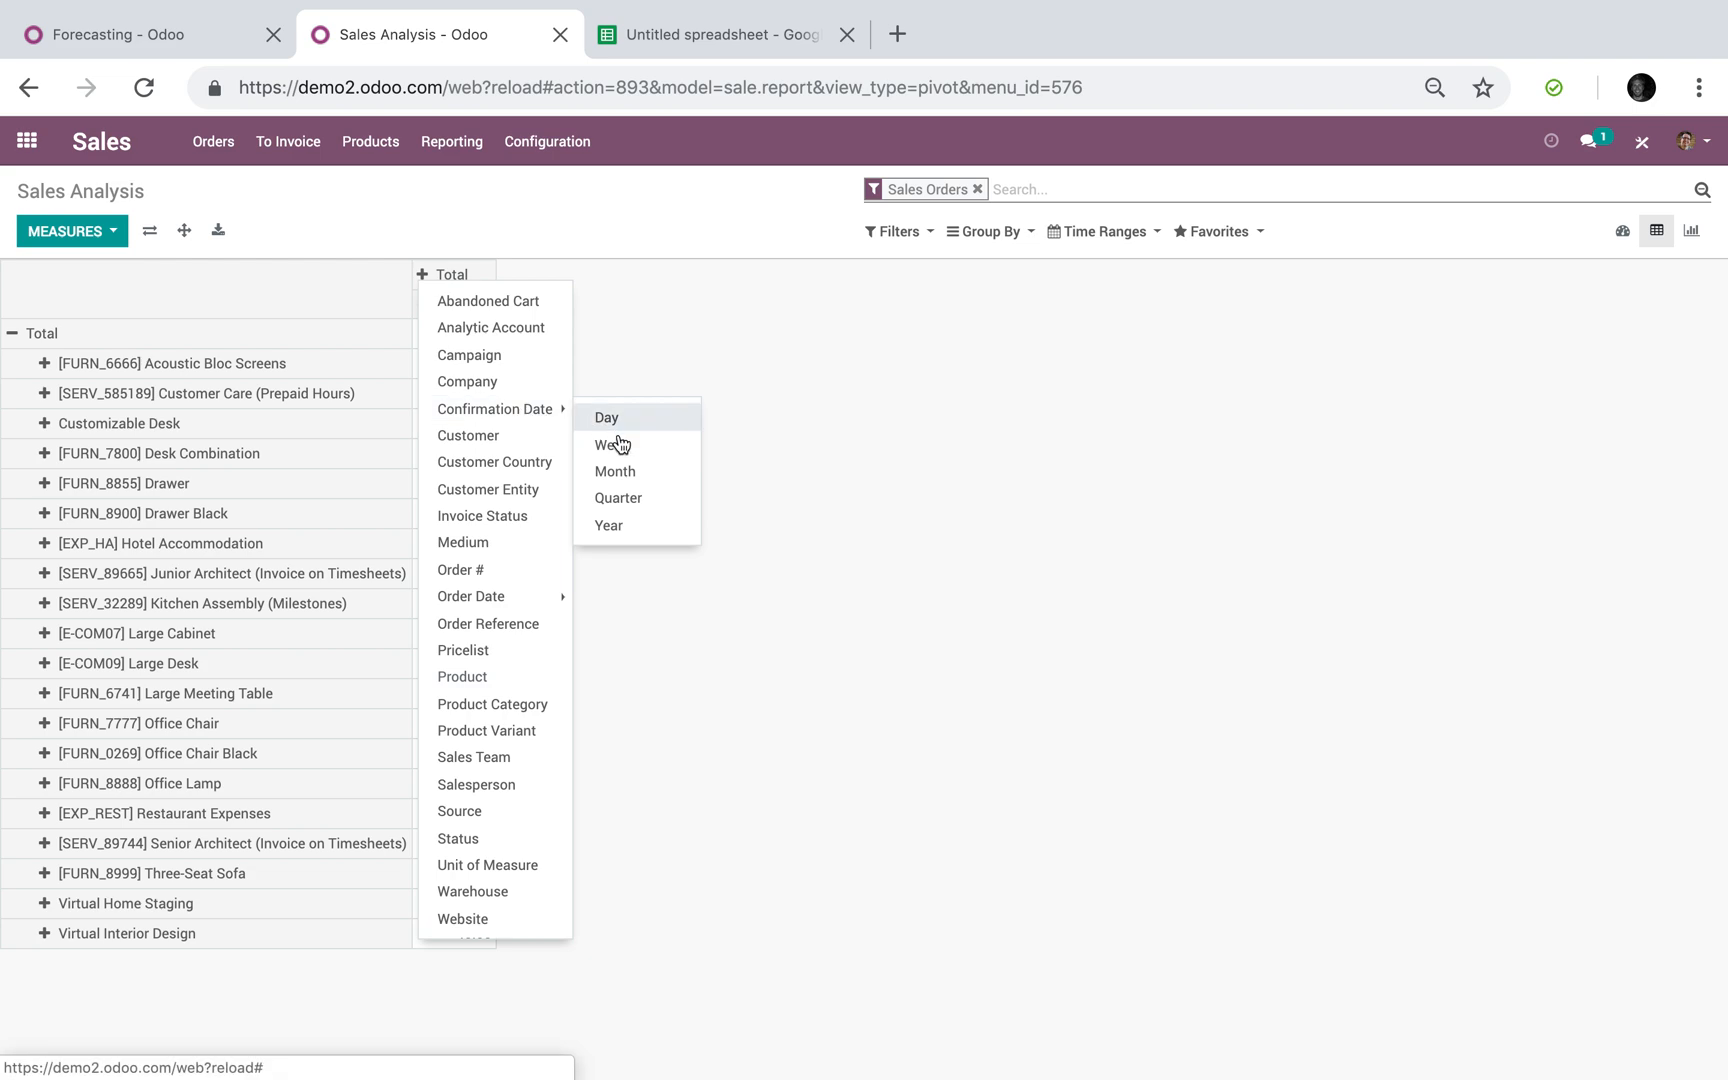
click(621, 472)
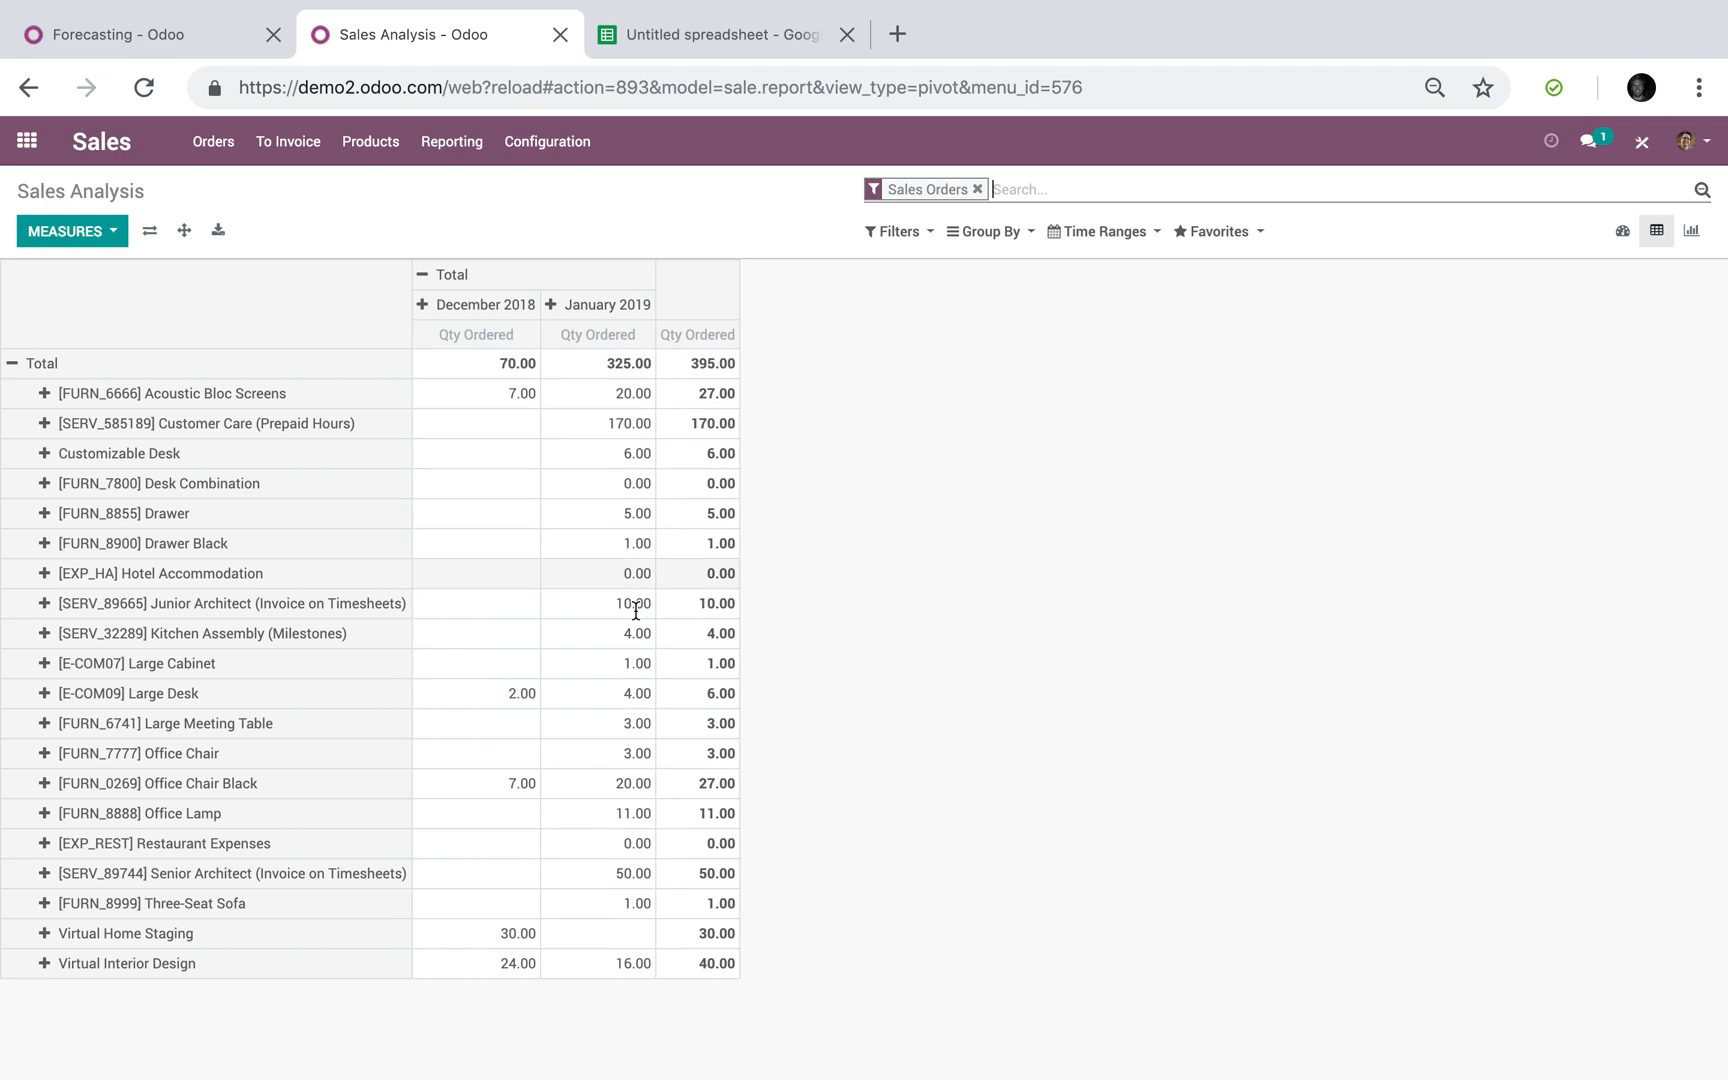
Apply a custom filter that keeps only records whose Product contains "Desk".
click(923, 643)
click(896, 231)
click(940, 334)
click(950, 359)
text(product)
key(Return)
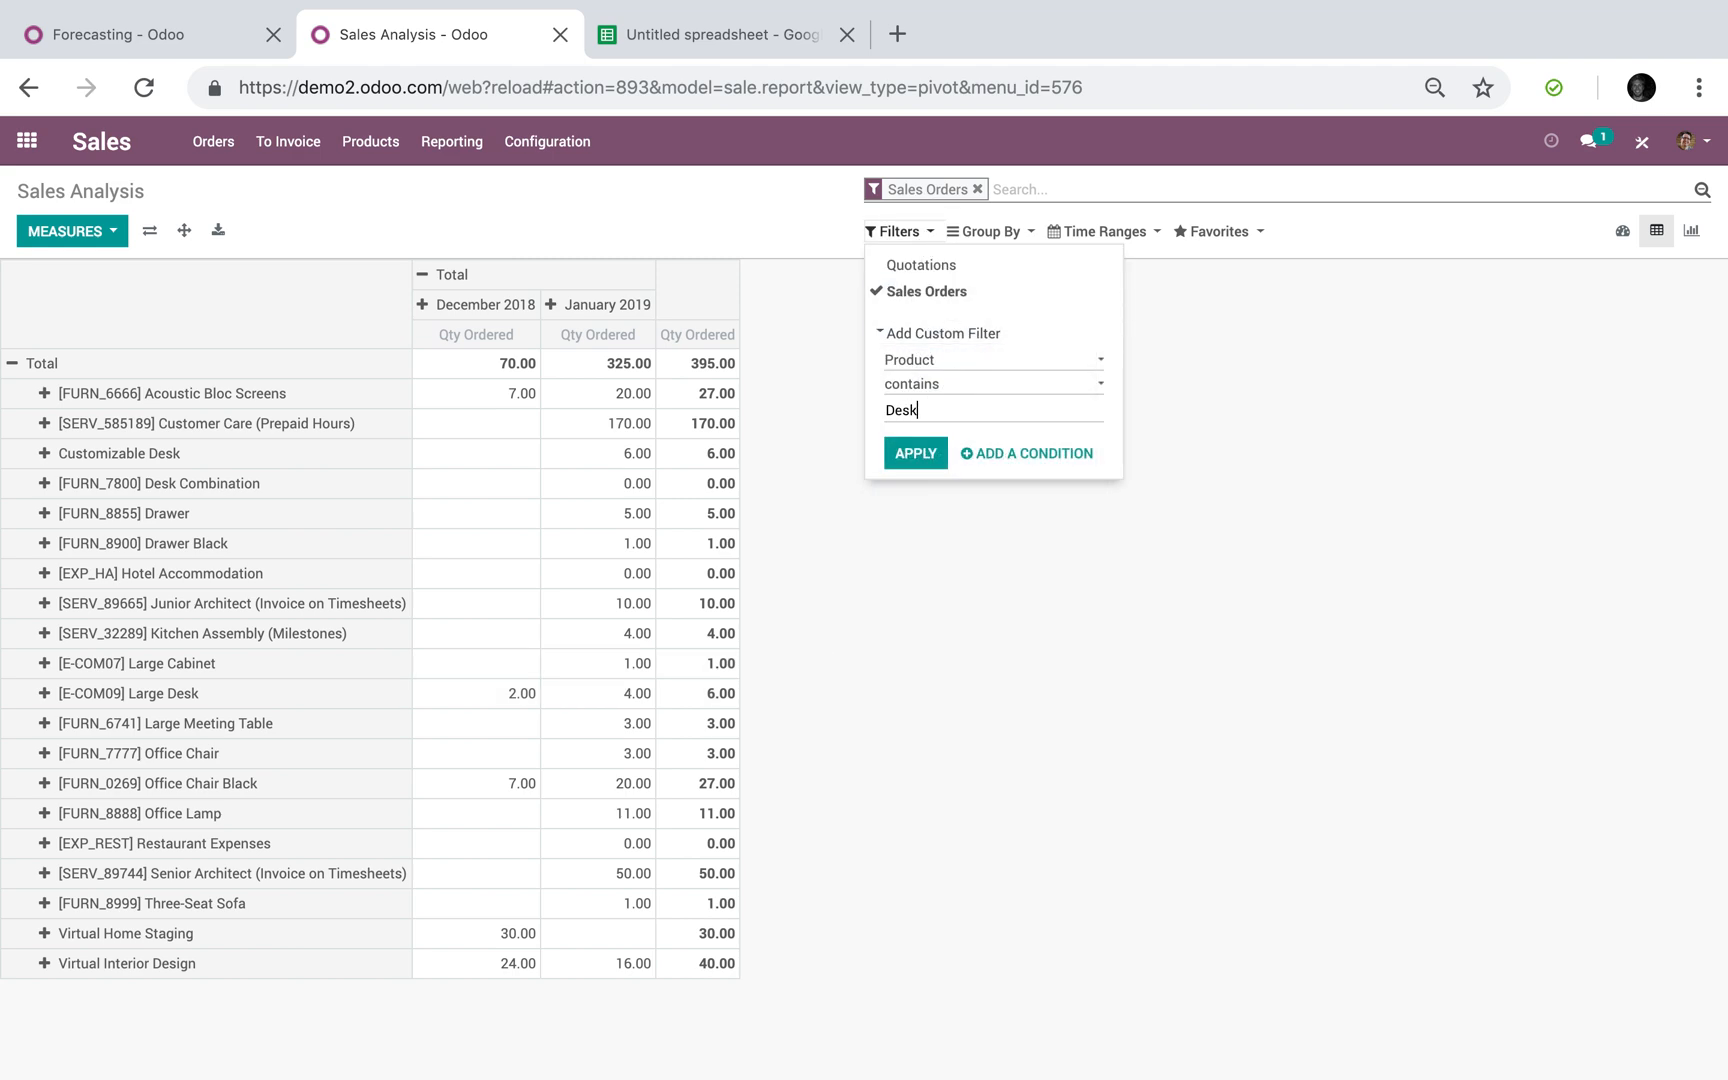
click(918, 458)
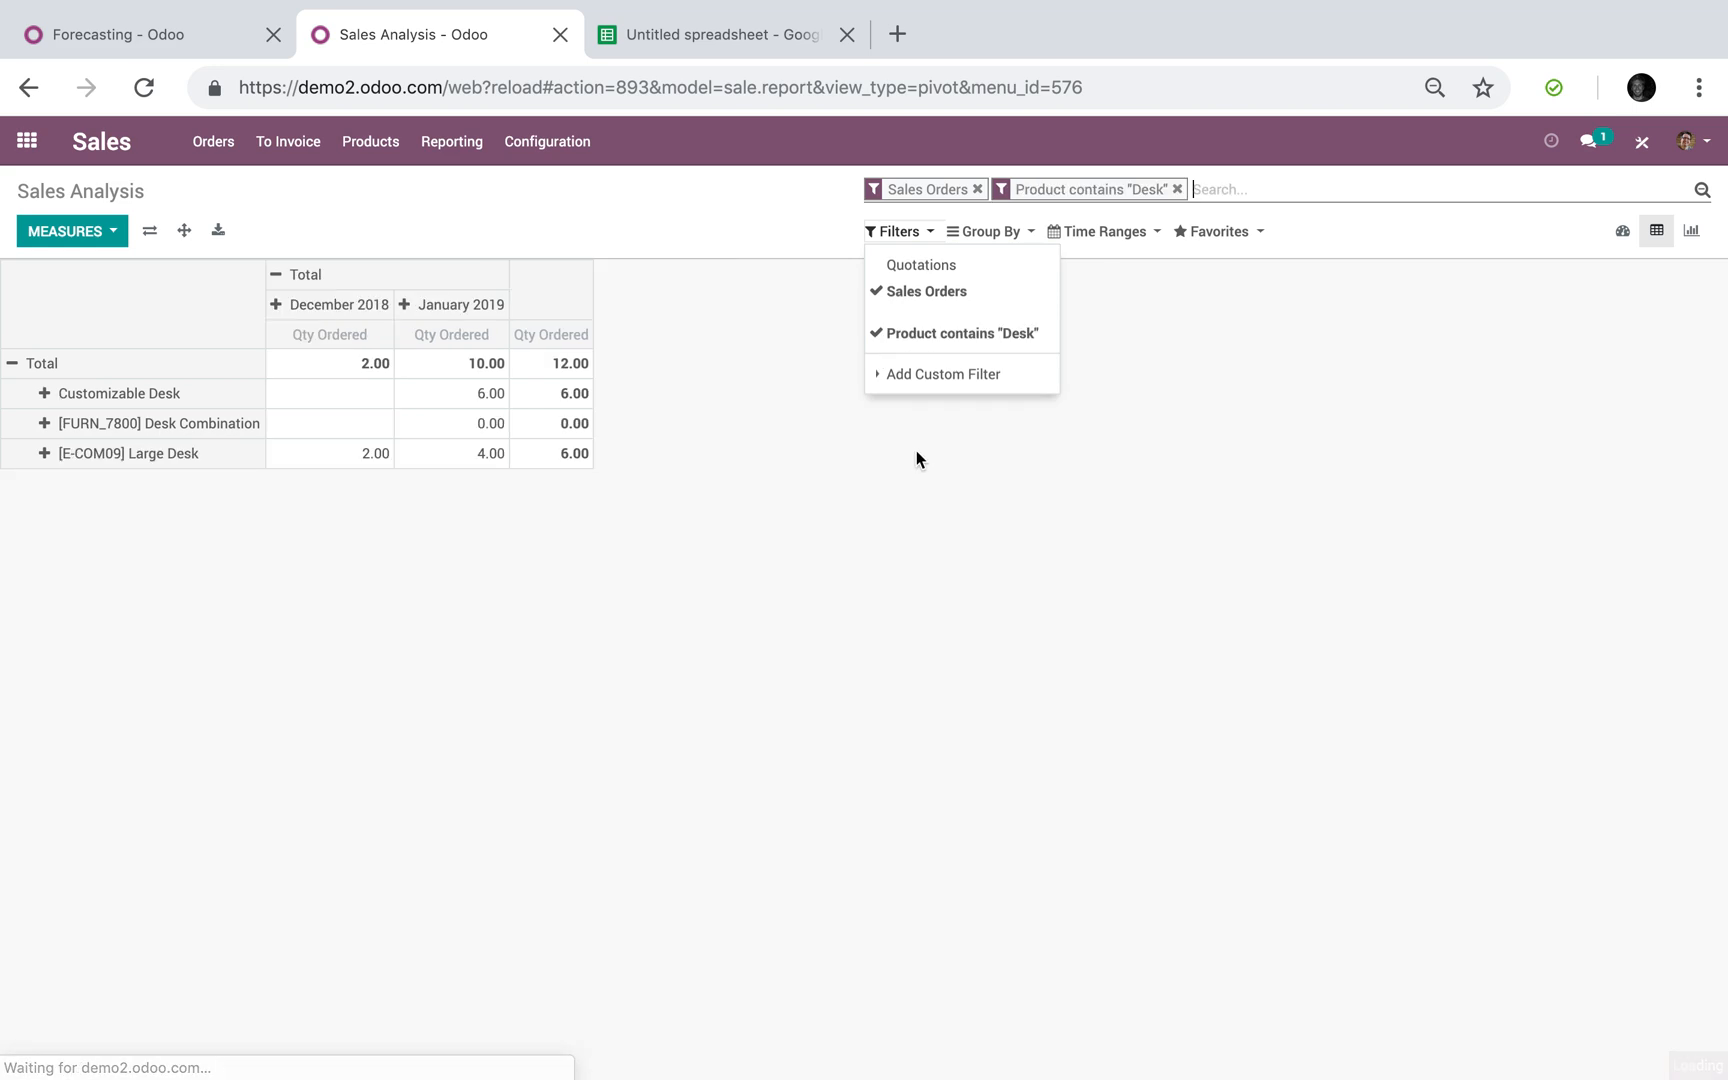
click(932, 487)
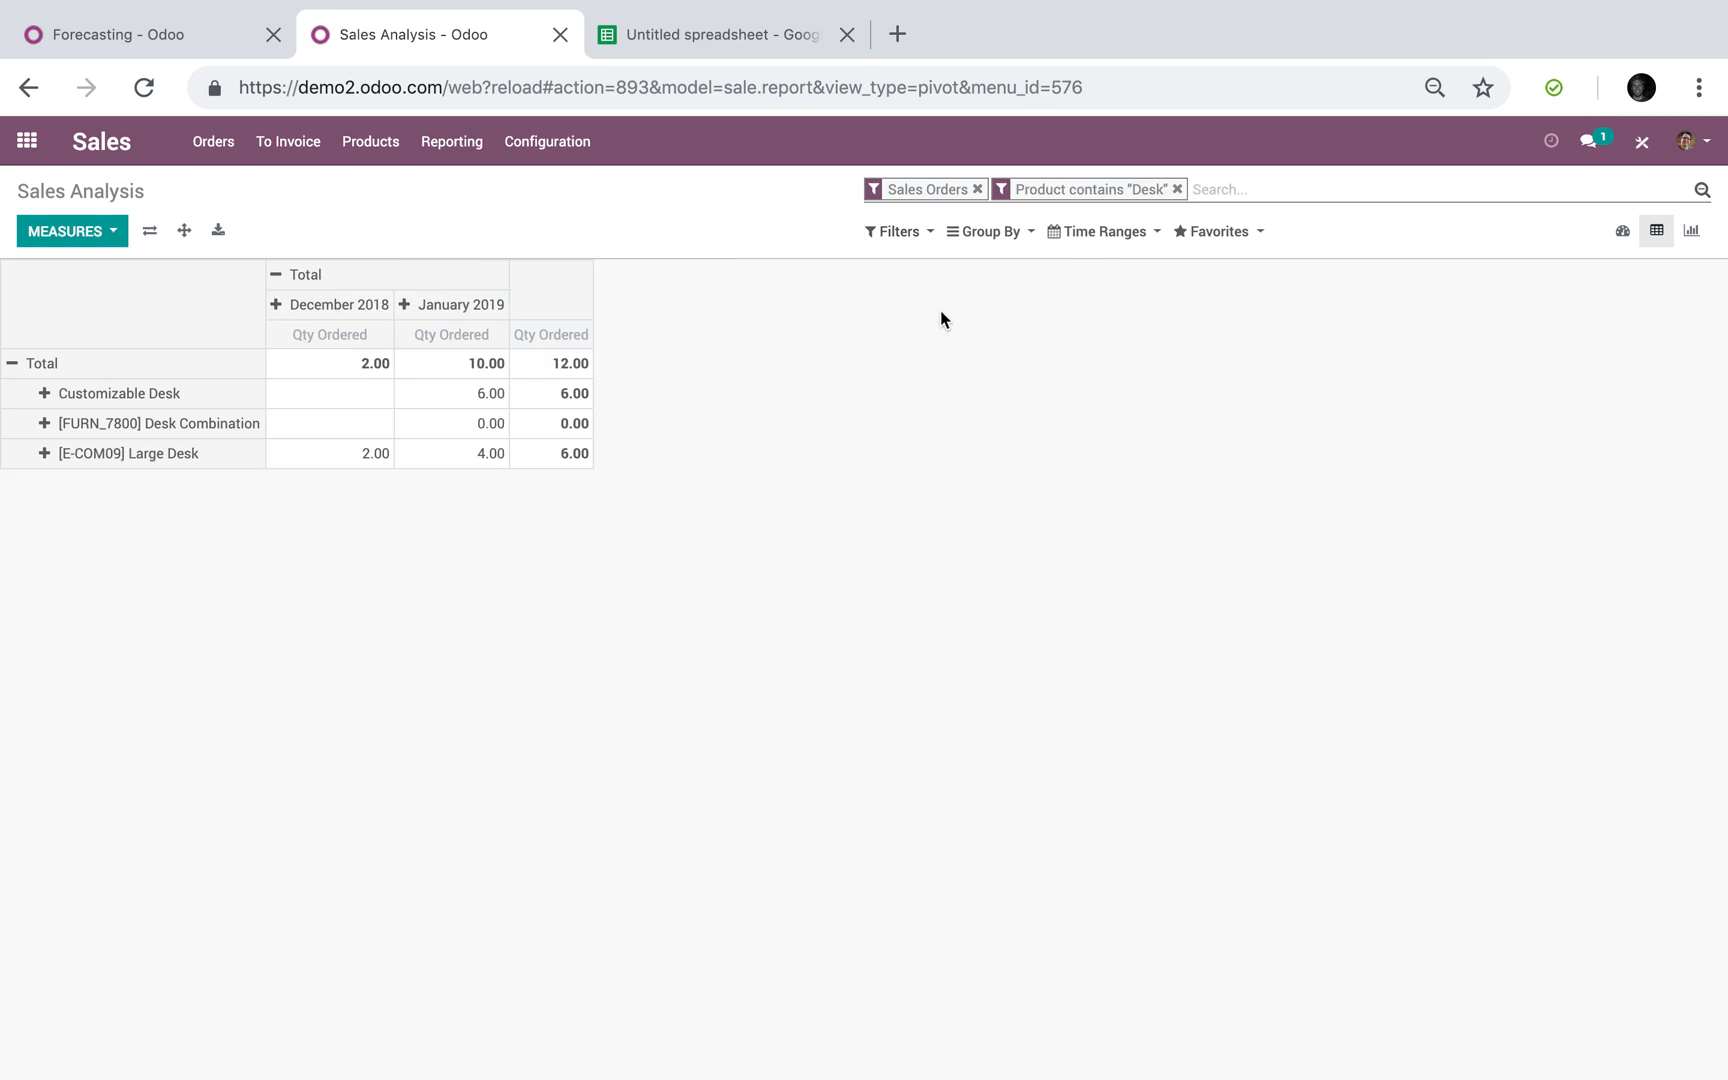
Remove the "Desk" product filter and regroup the pivot rows by Customer instead of Product.
click(1177, 189)
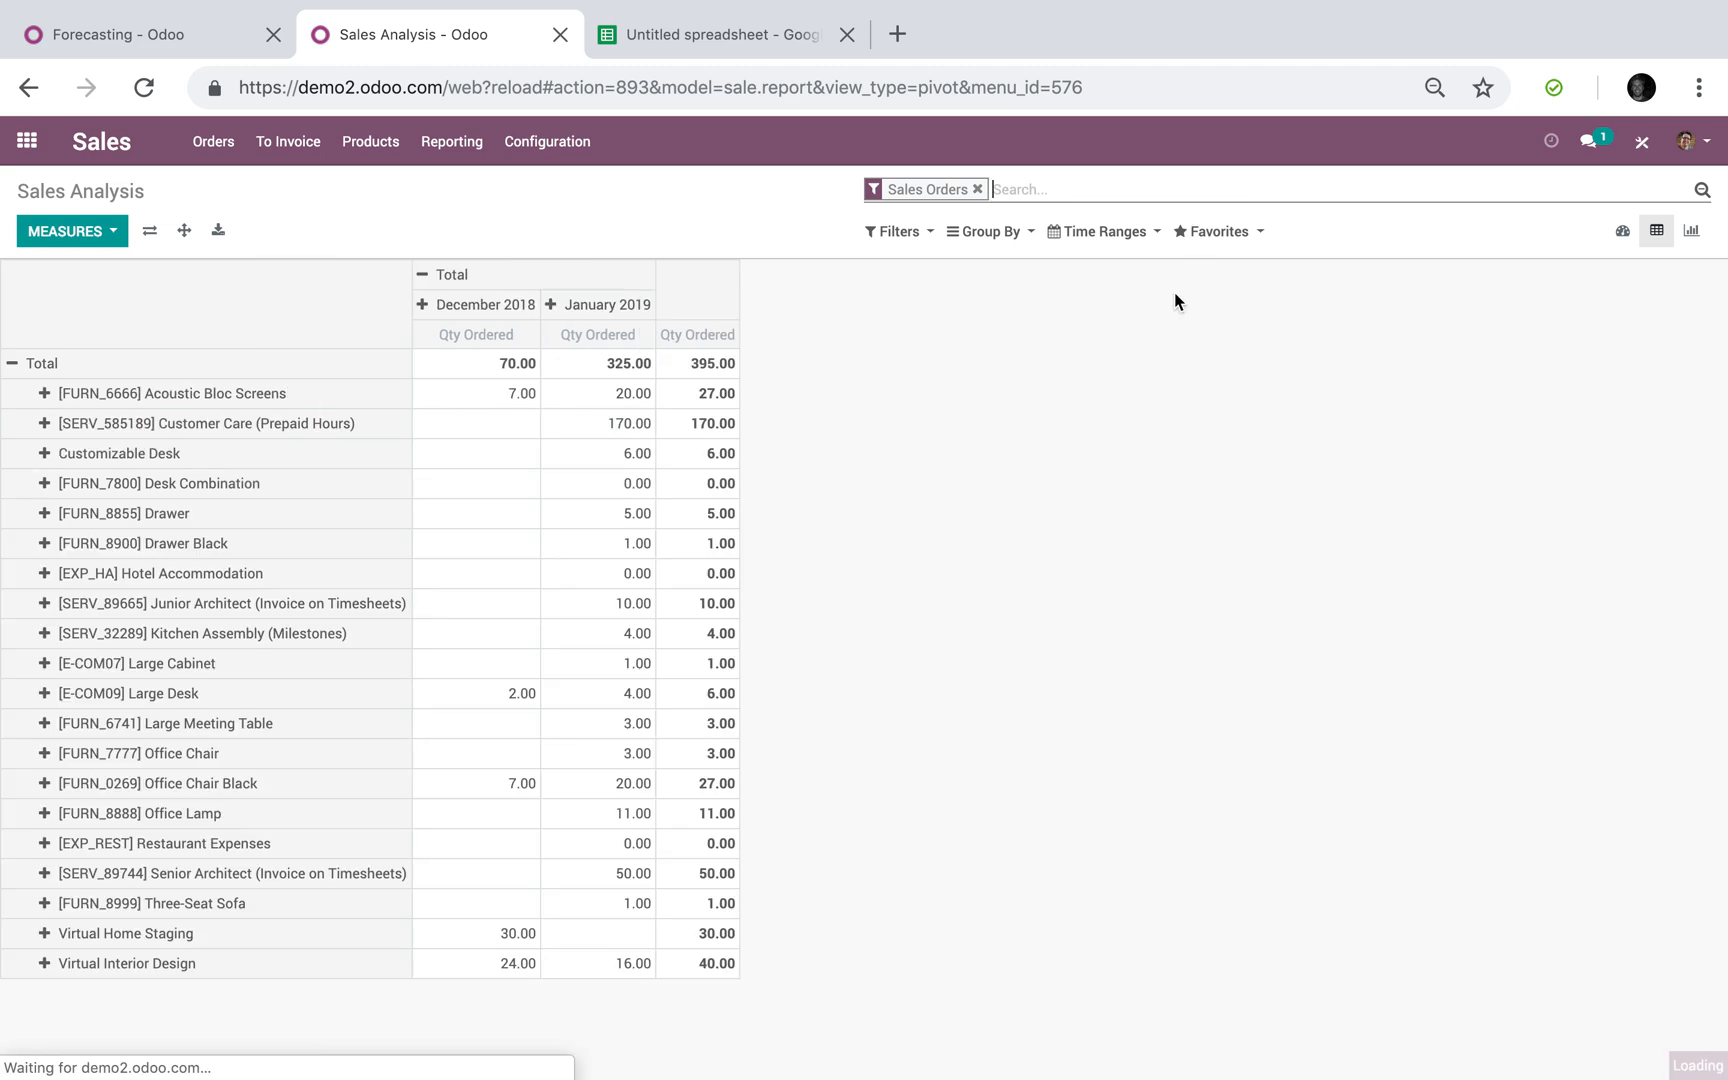
click(12, 363)
click(12, 365)
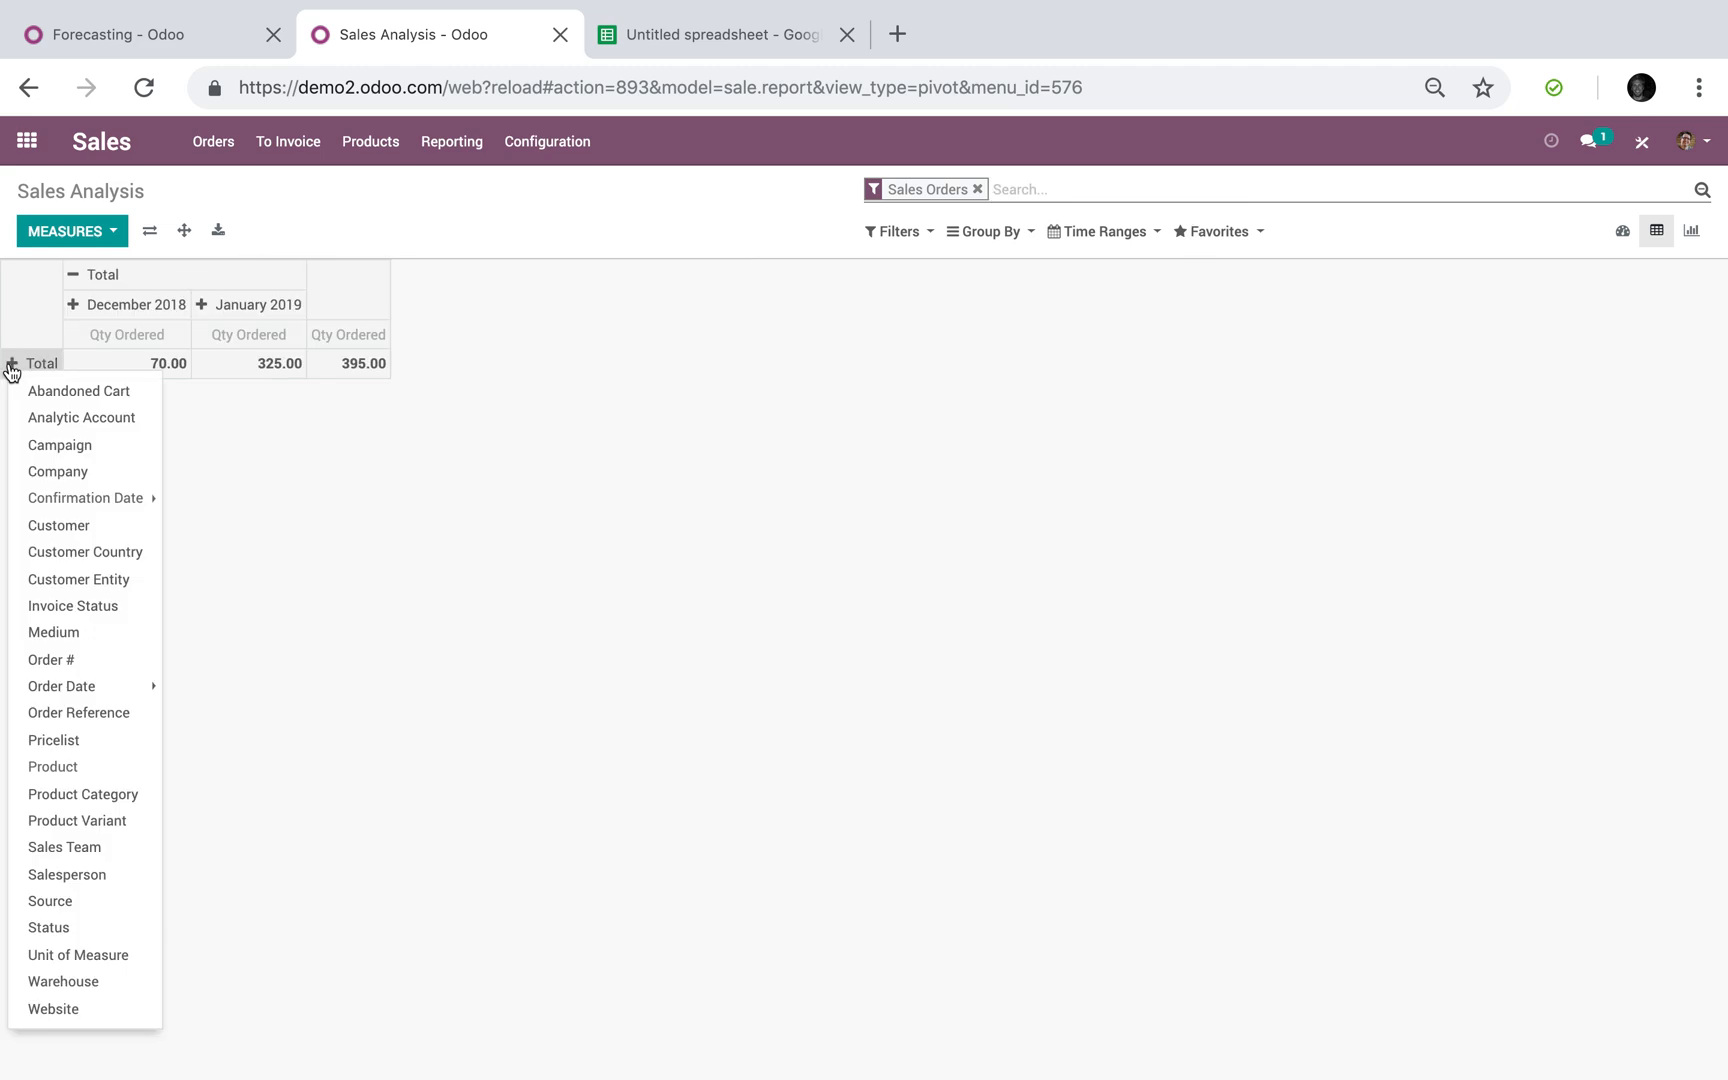
click(92, 528)
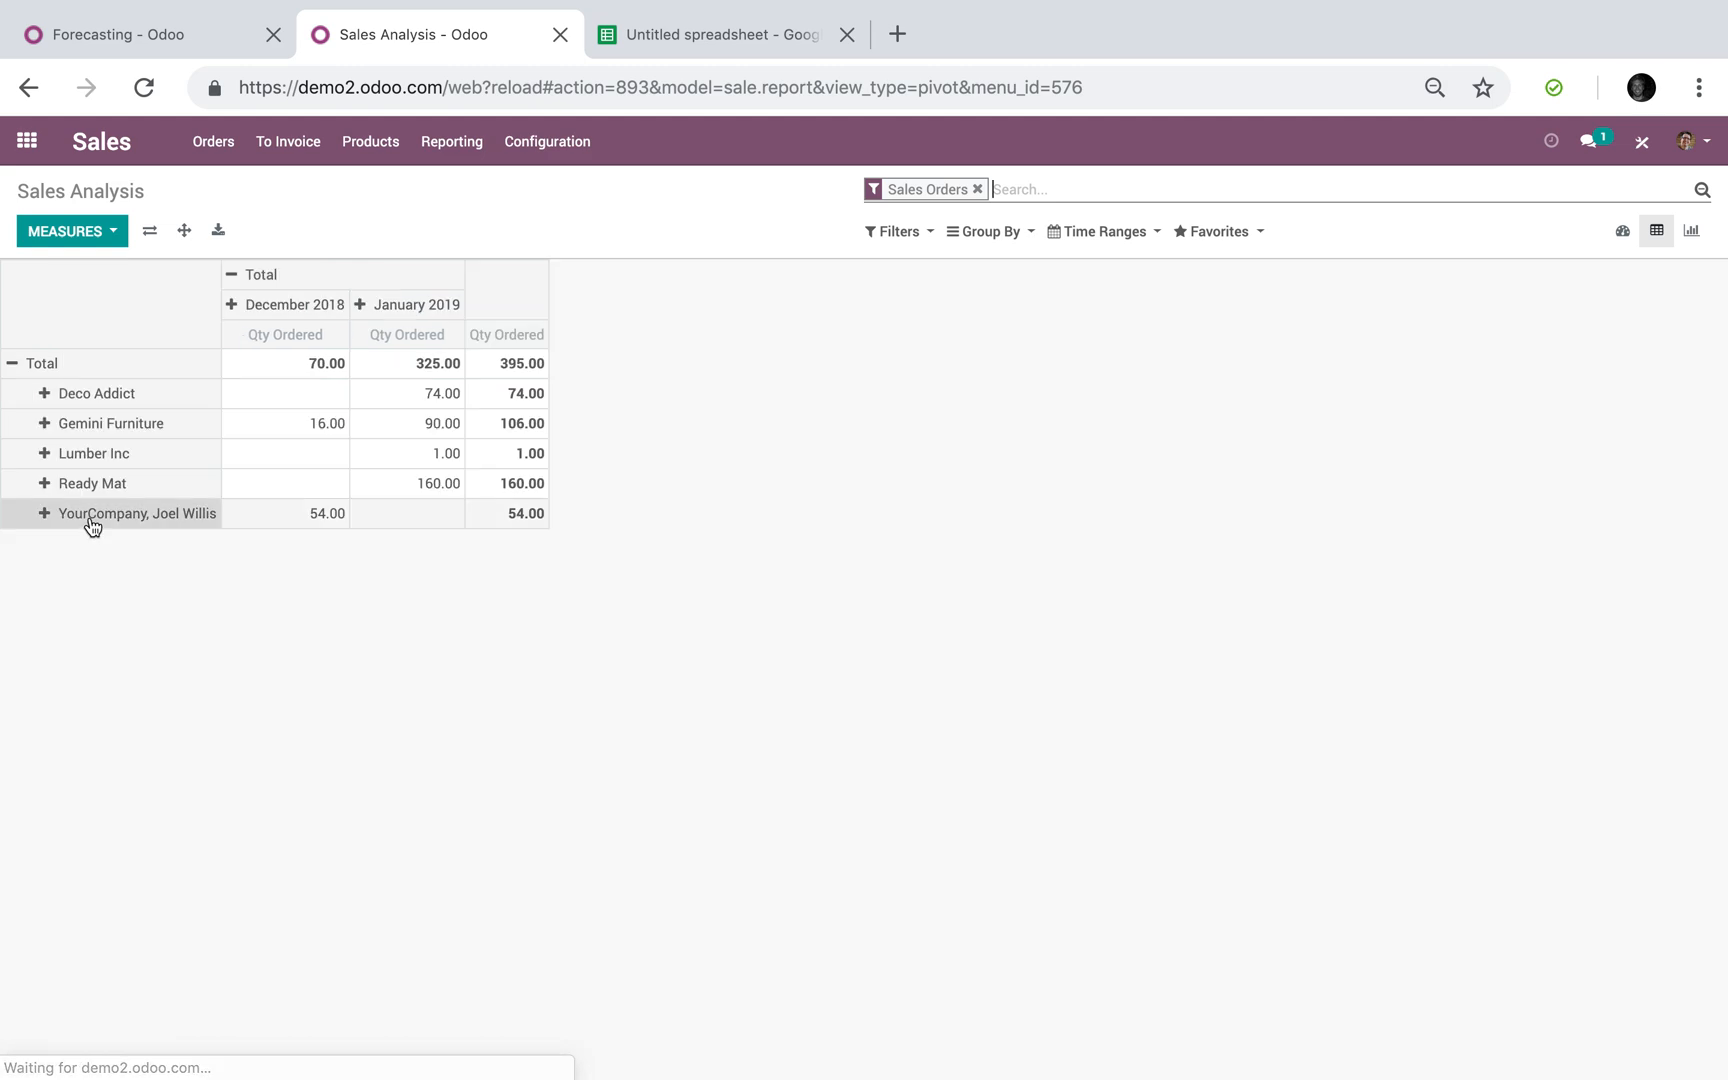
Collapse the customer rows and group them by Customer again.
click(43, 392)
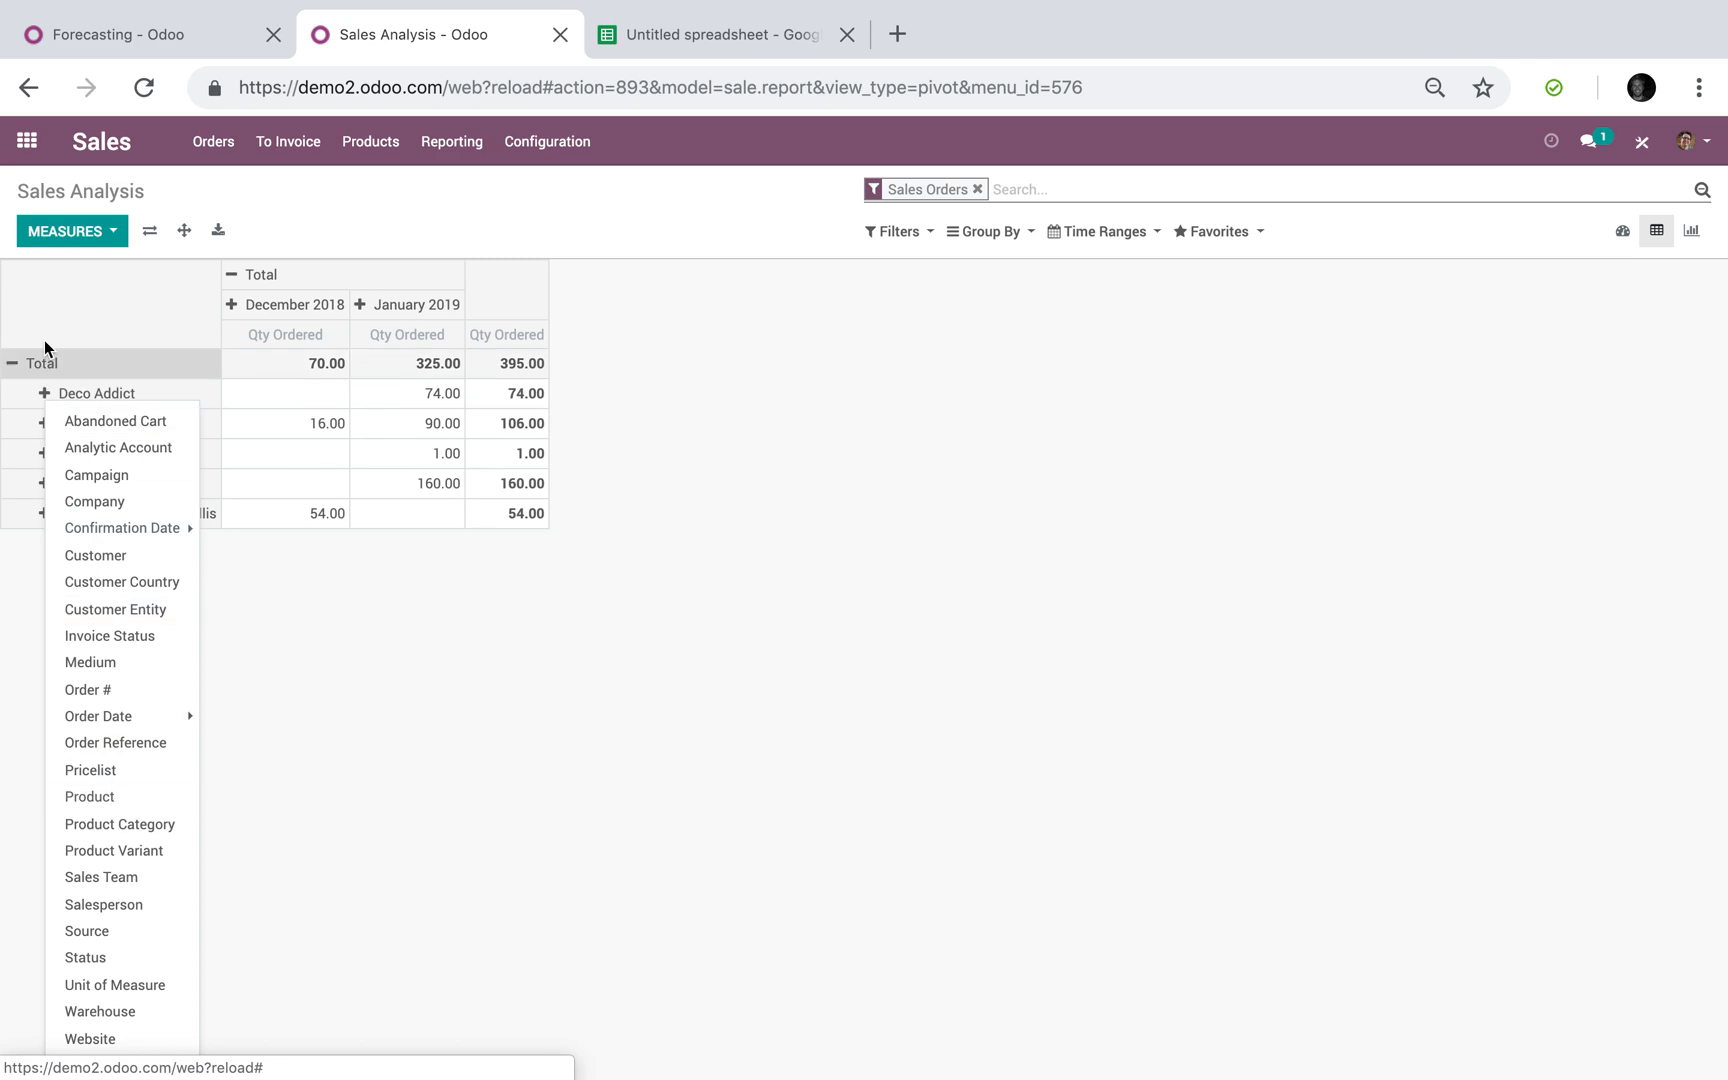
click(20, 362)
click(20, 362)
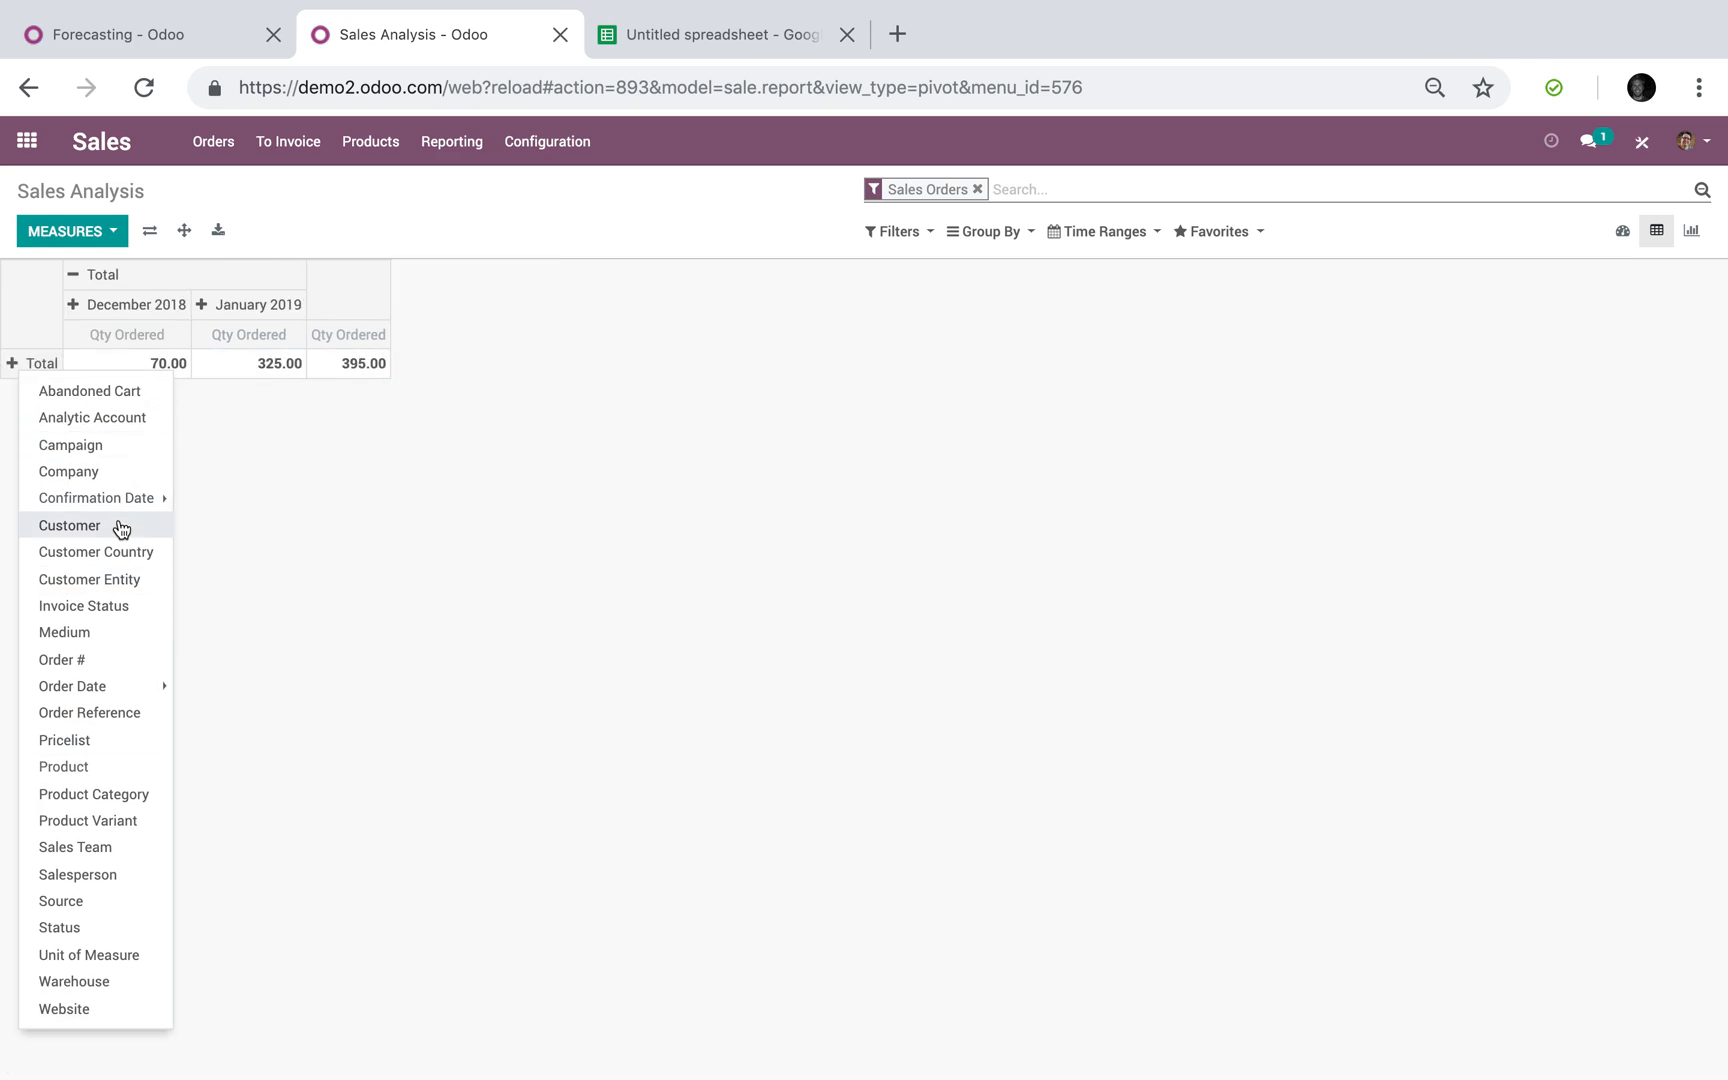
click(168, 525)
Try to subdivide the Deco Addict row, and collapse the pivot table's row and column groupings.
click(45, 392)
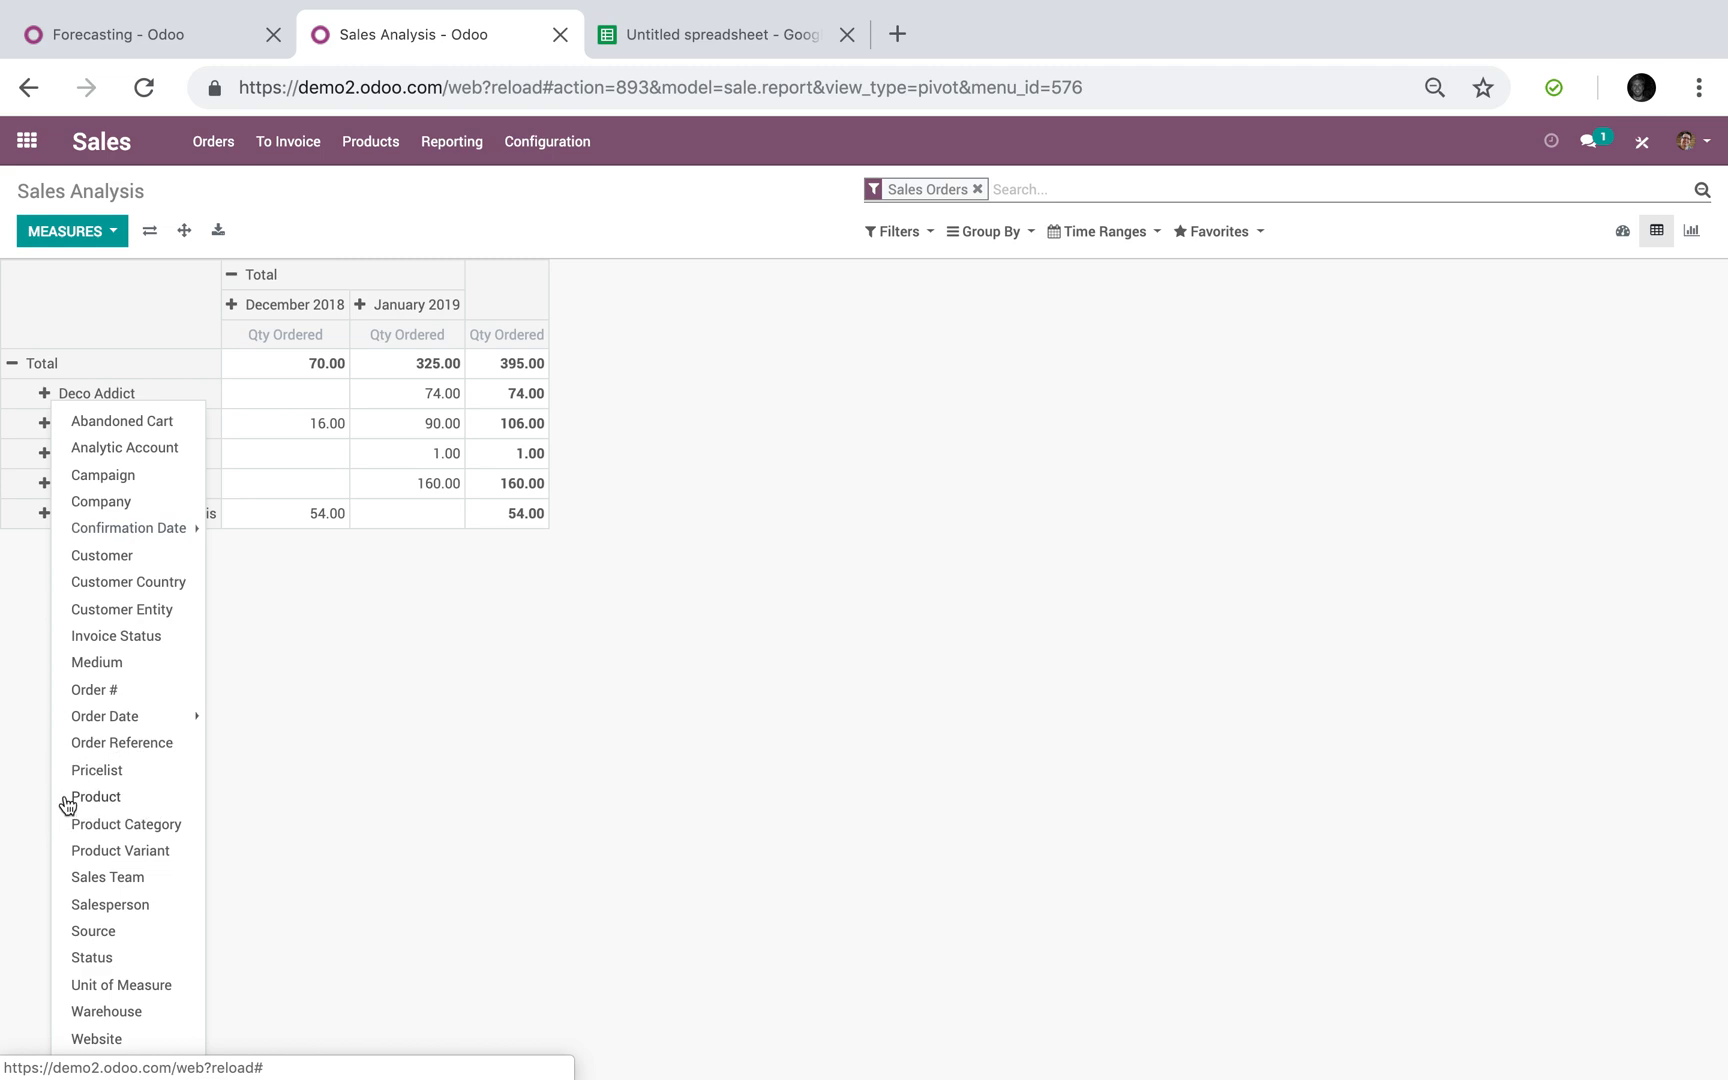
click(85, 830)
click(40, 393)
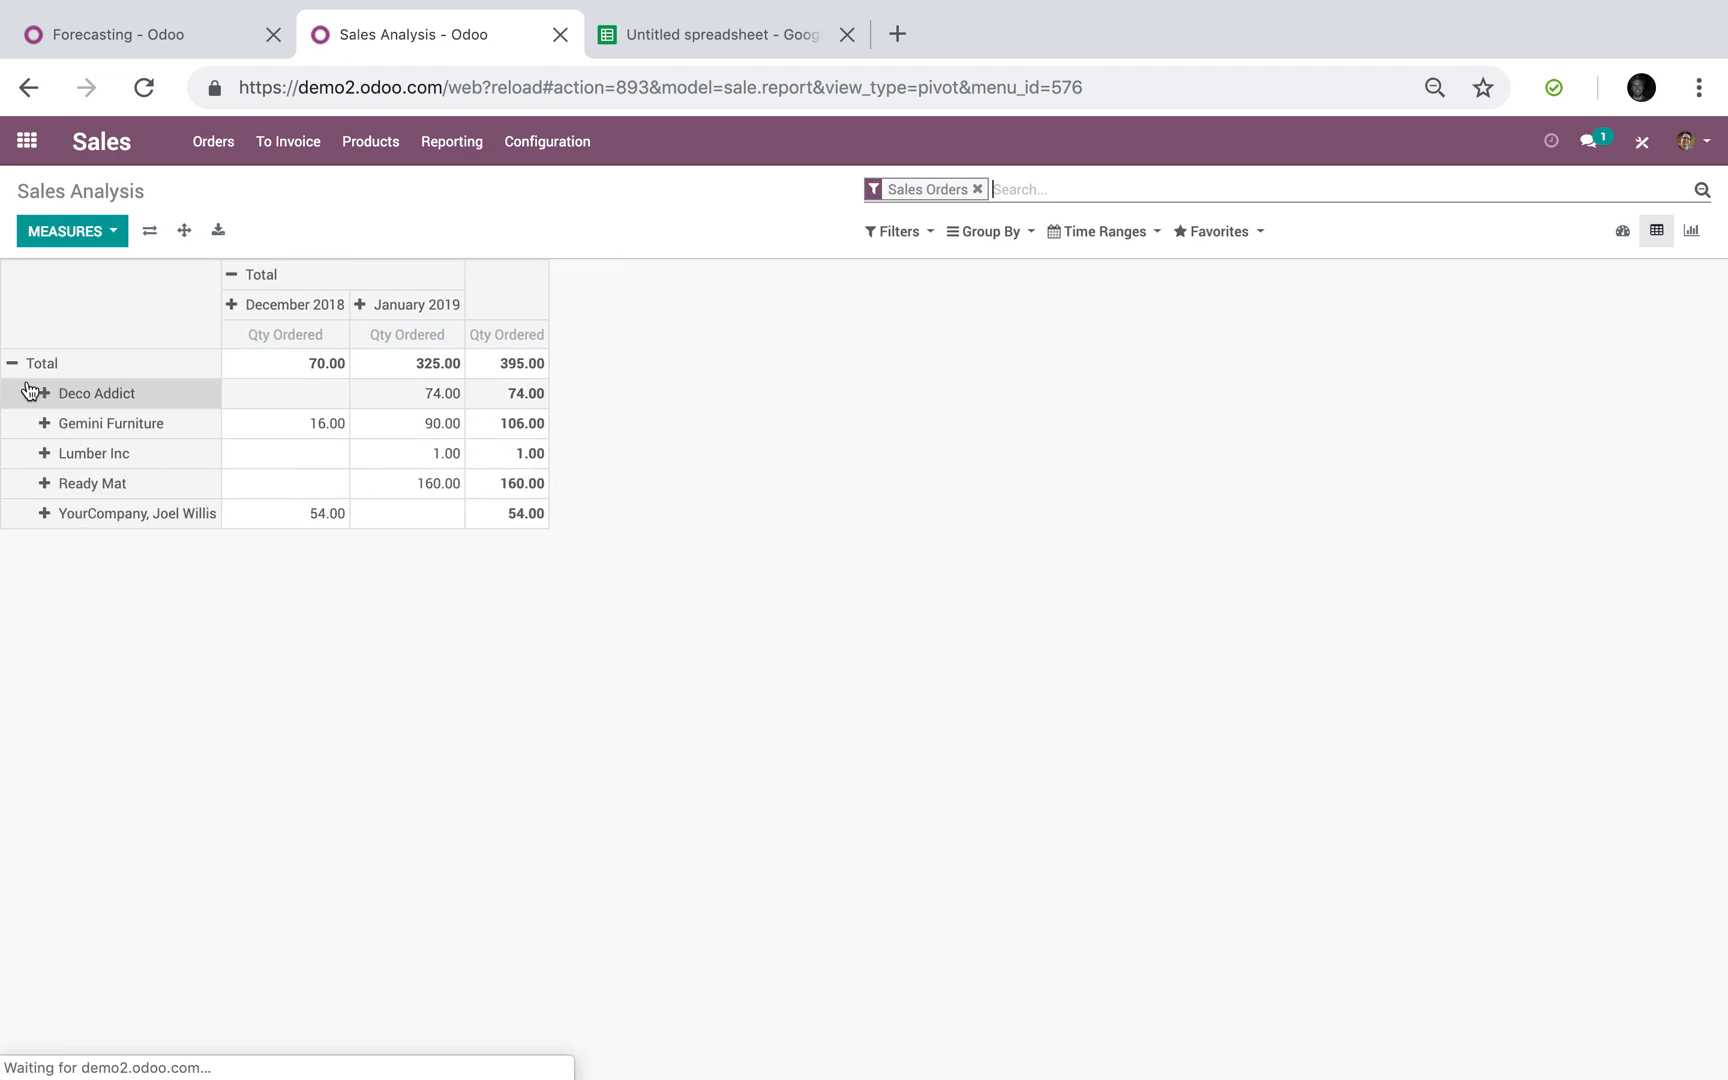
click(14, 364)
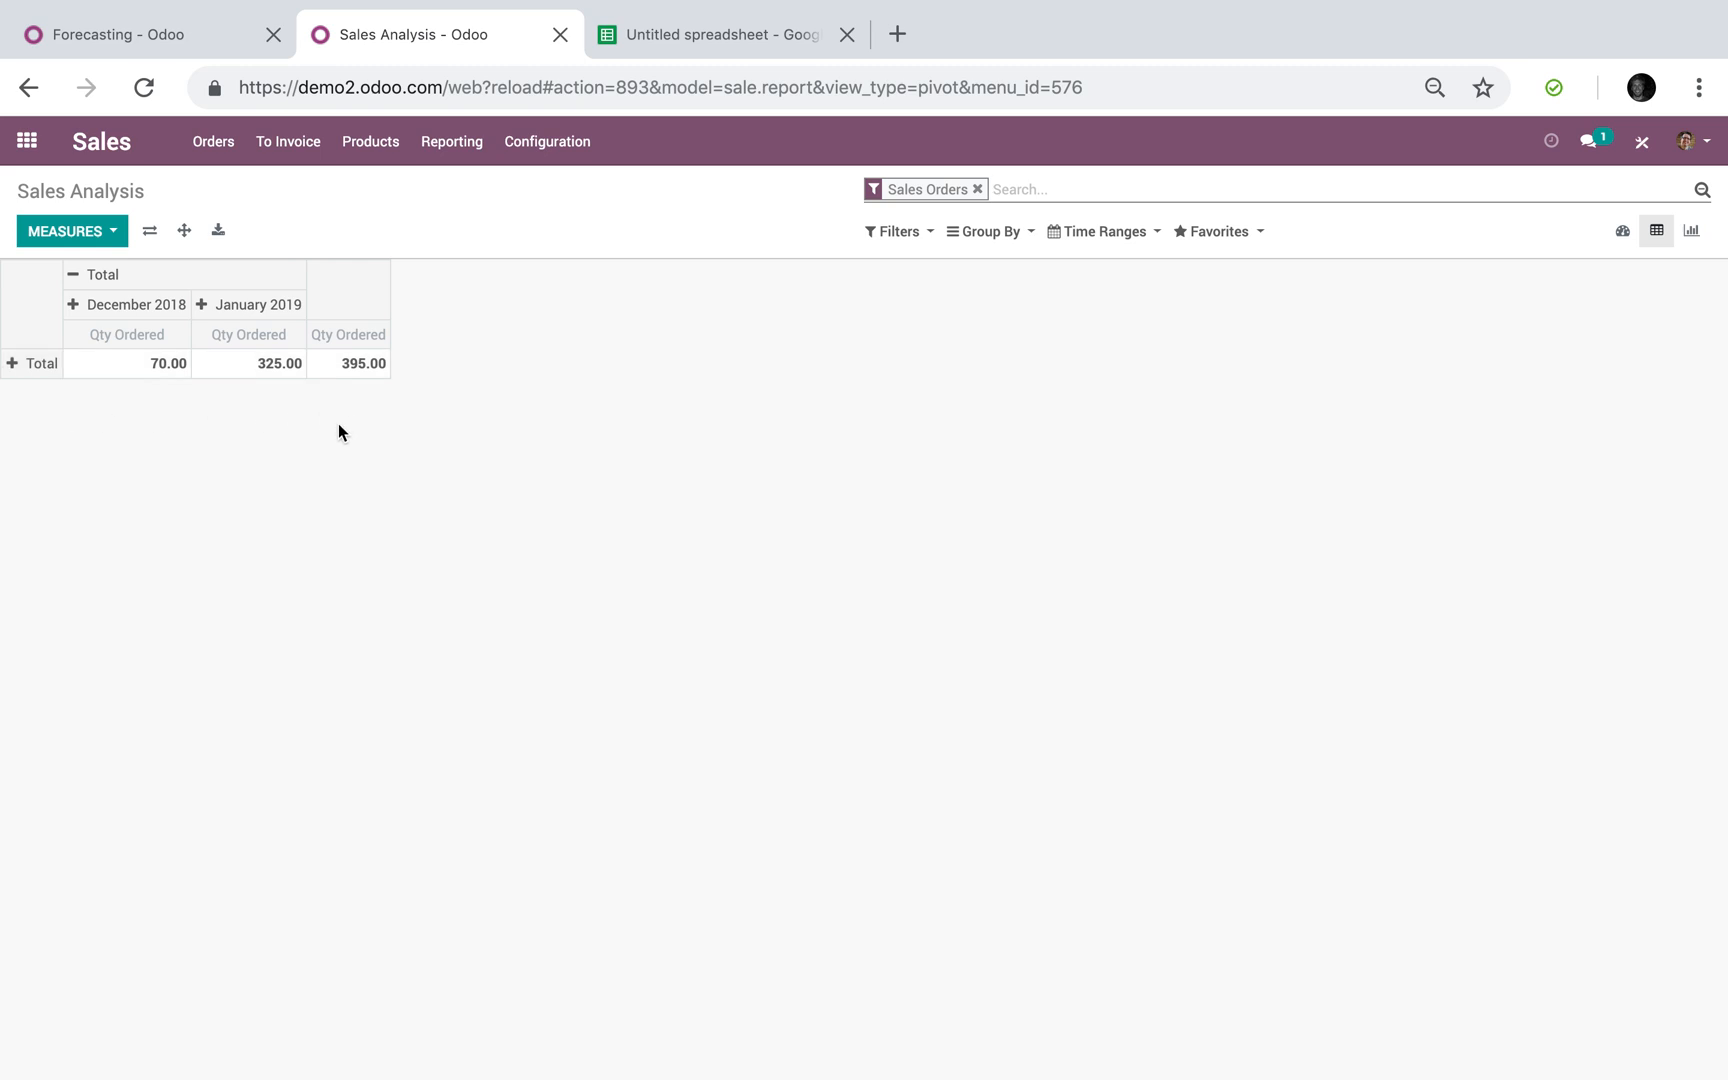
click(81, 283)
Reopen the Sales Analysis report with its default filters and display it as a pivot table.
click(467, 147)
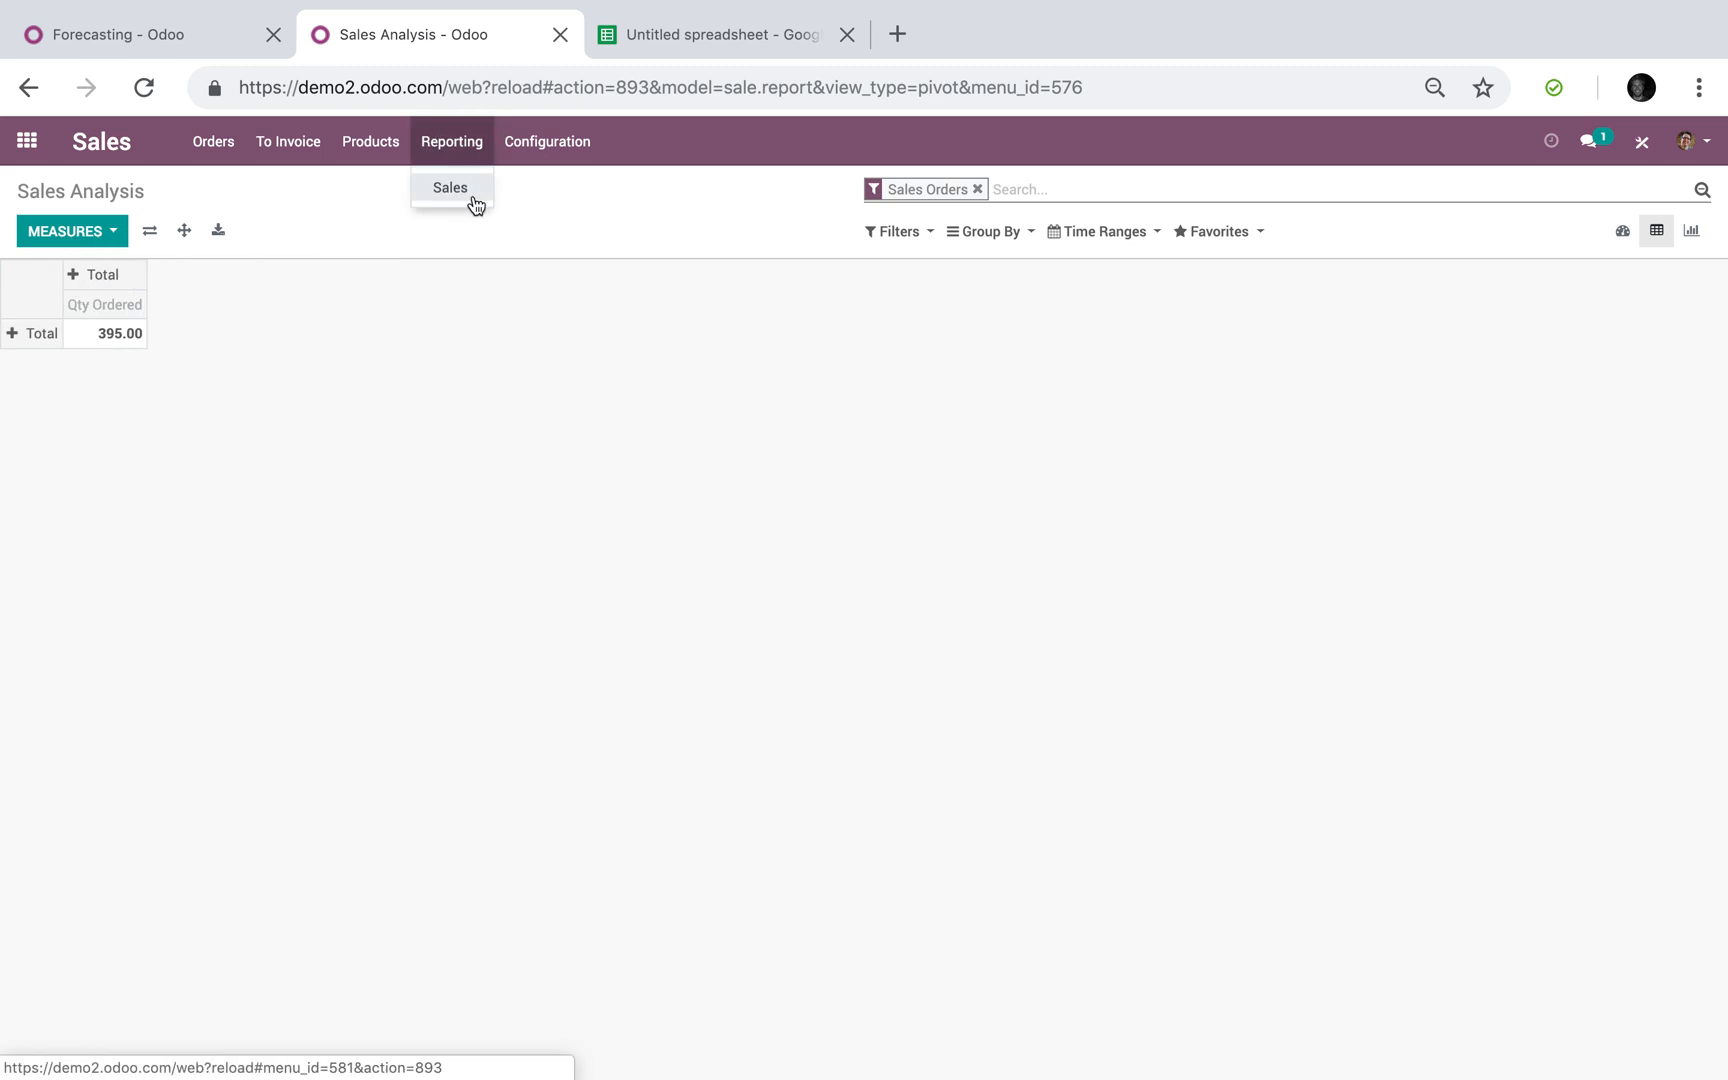
click(474, 193)
click(1657, 231)
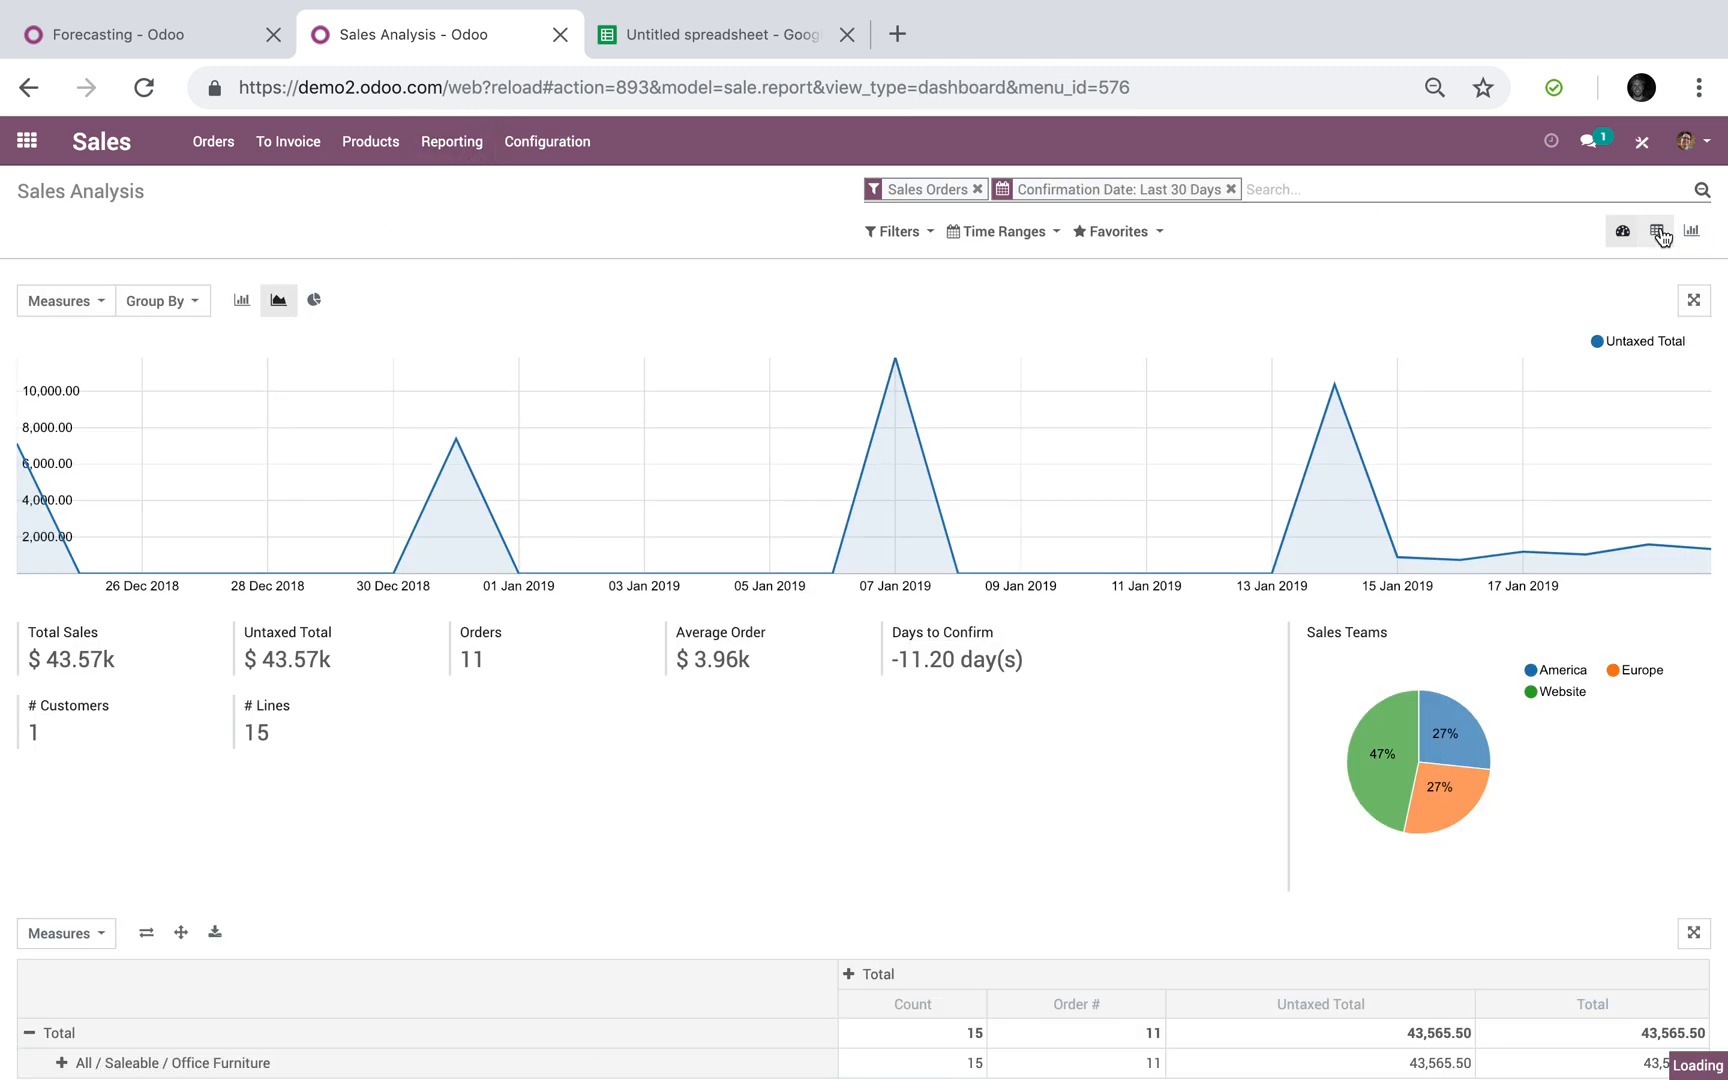
Group the pivot rows by Customer and subdivide the Gemini Furniture row by Product.
click(12, 341)
click(12, 341)
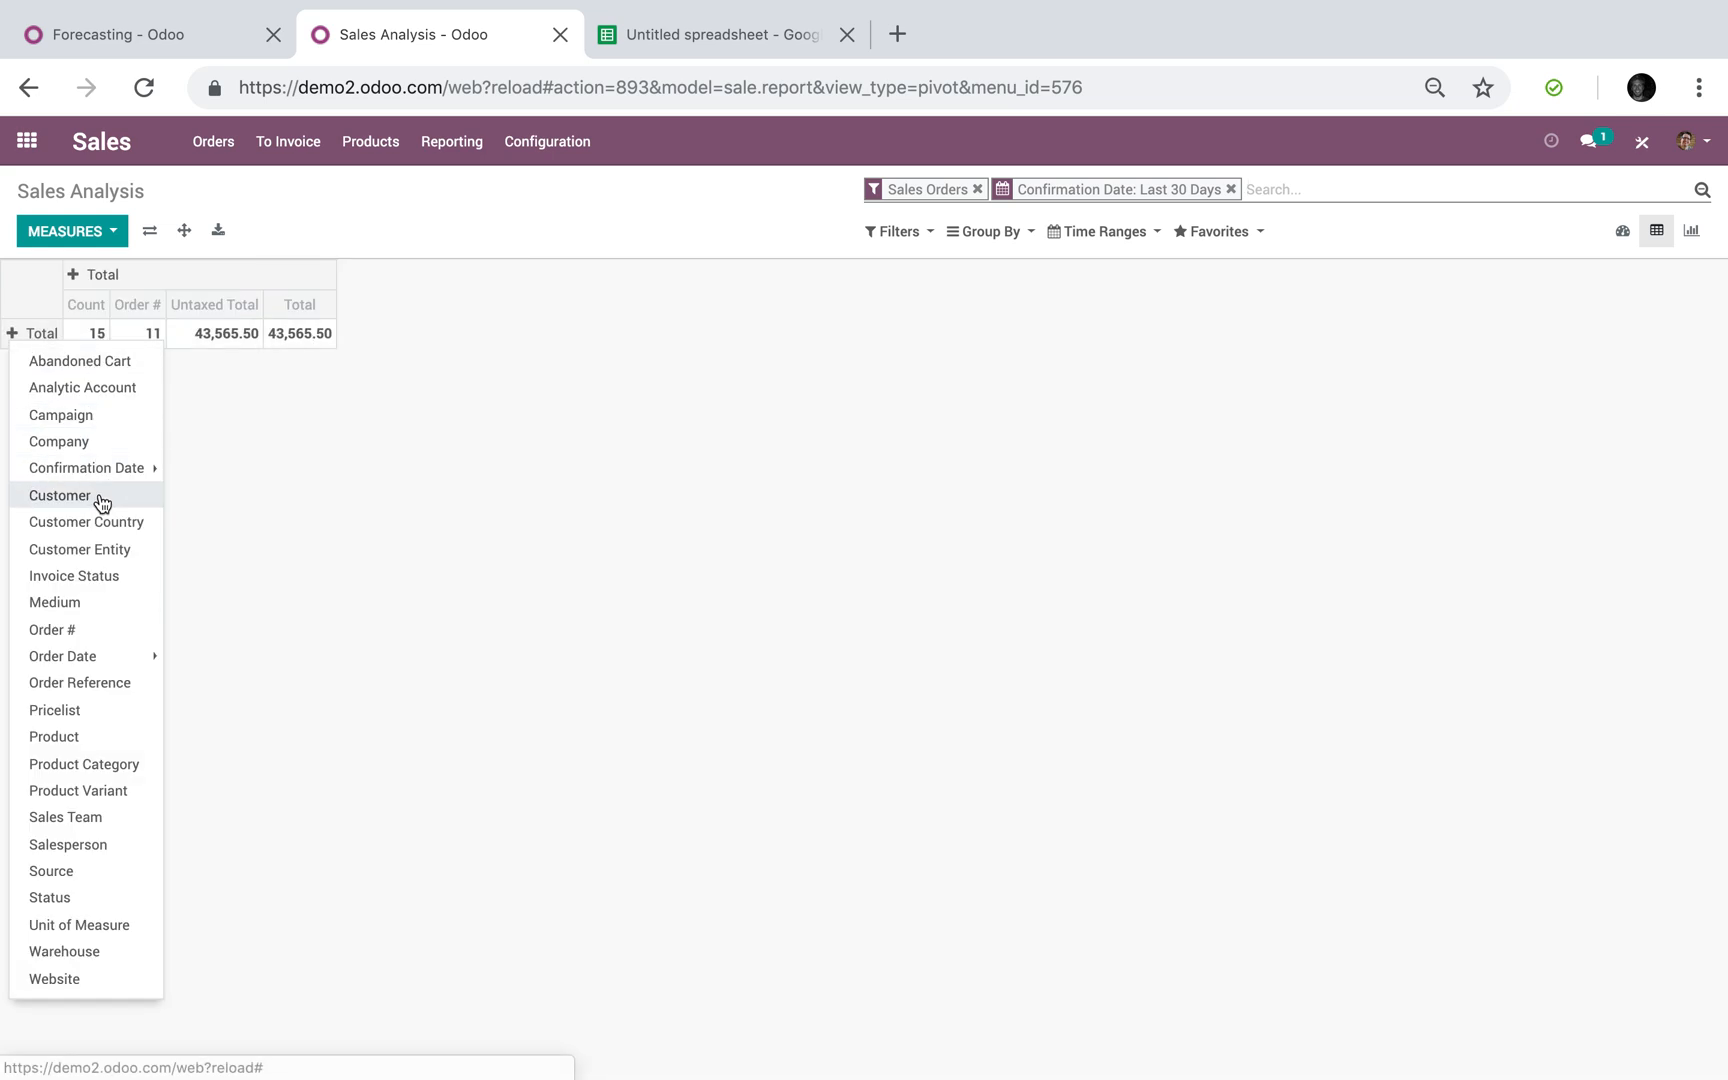
click(96, 495)
click(55, 368)
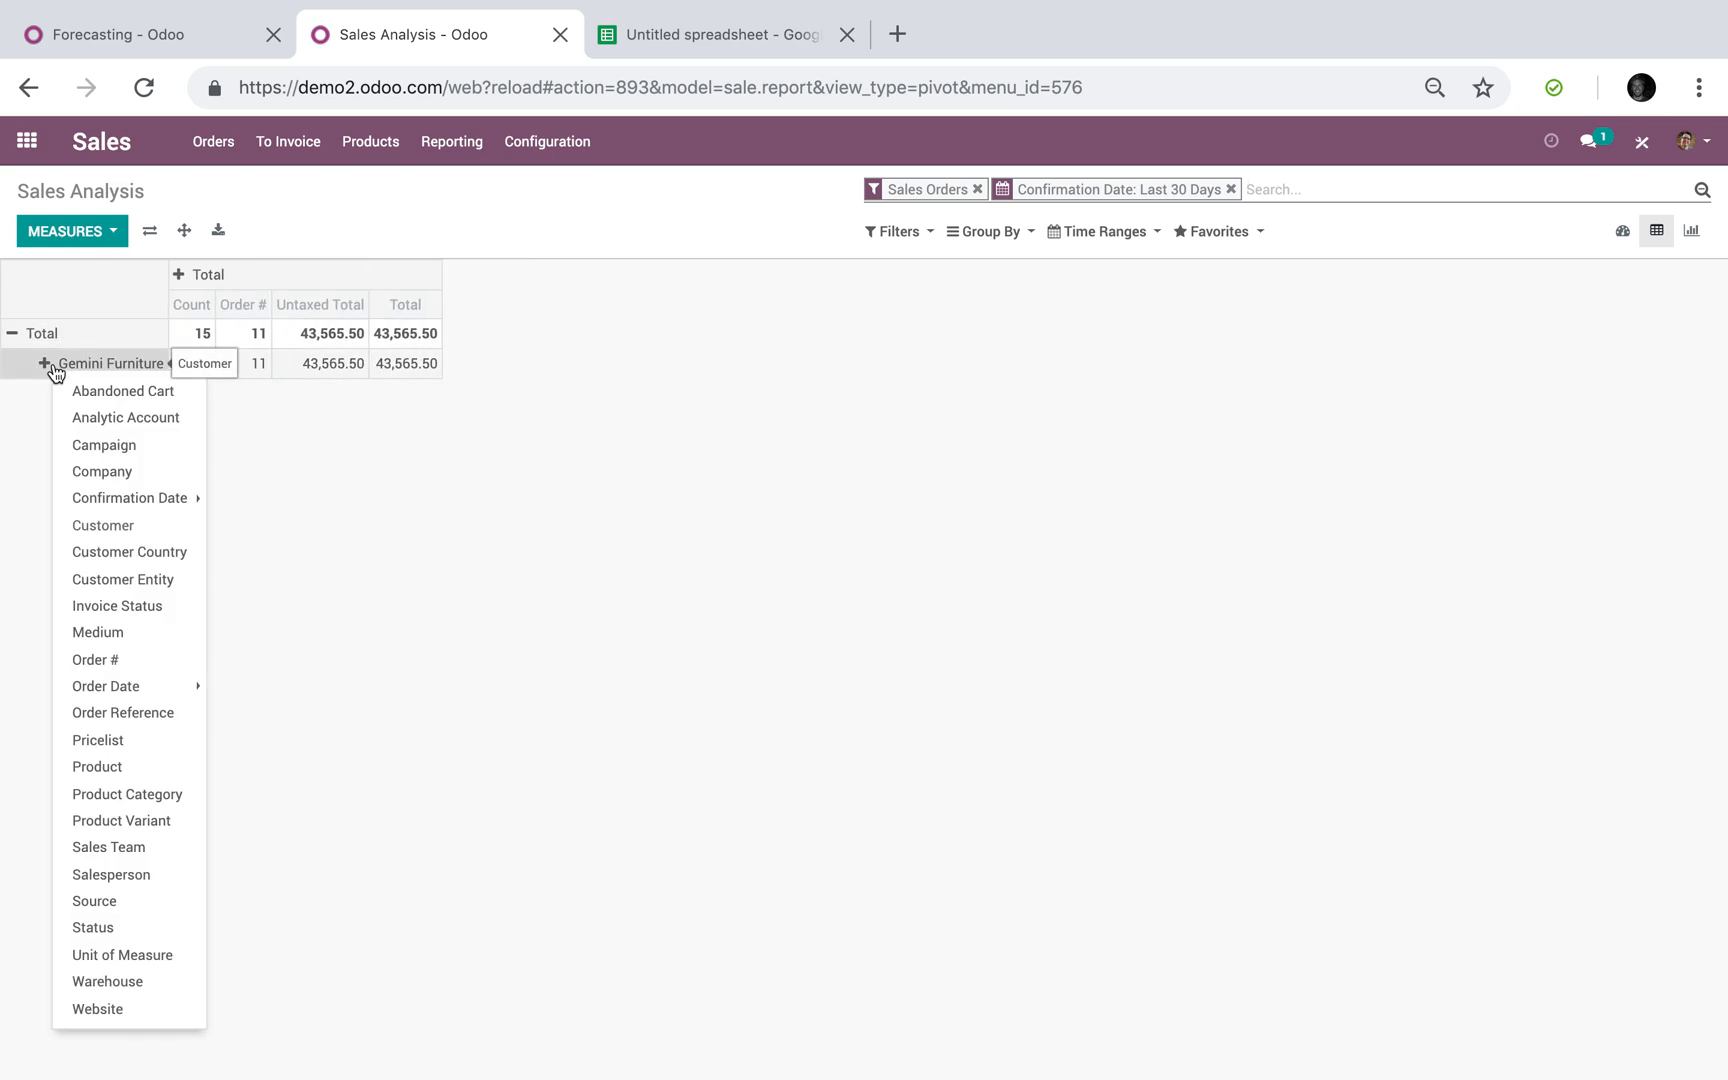
click(141, 768)
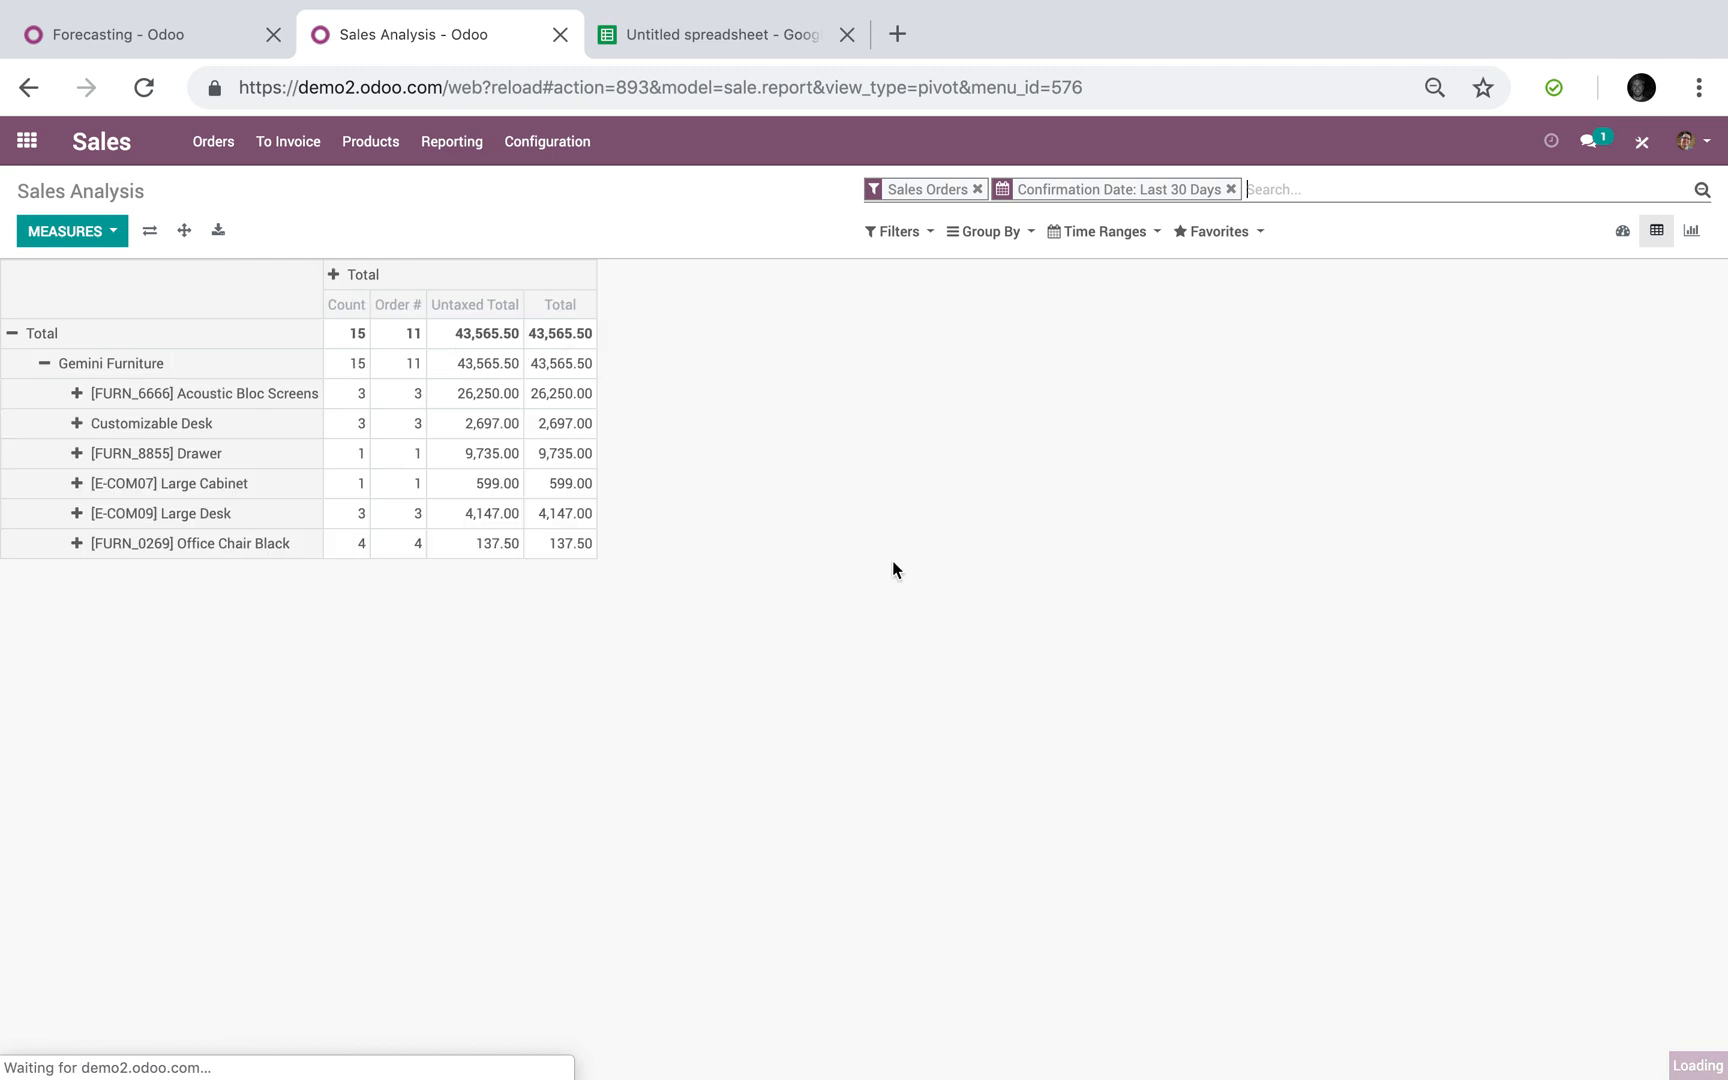
Remove the Last 30 Days confirmation date filter and review all customers' product rows.
key(BackSpace)
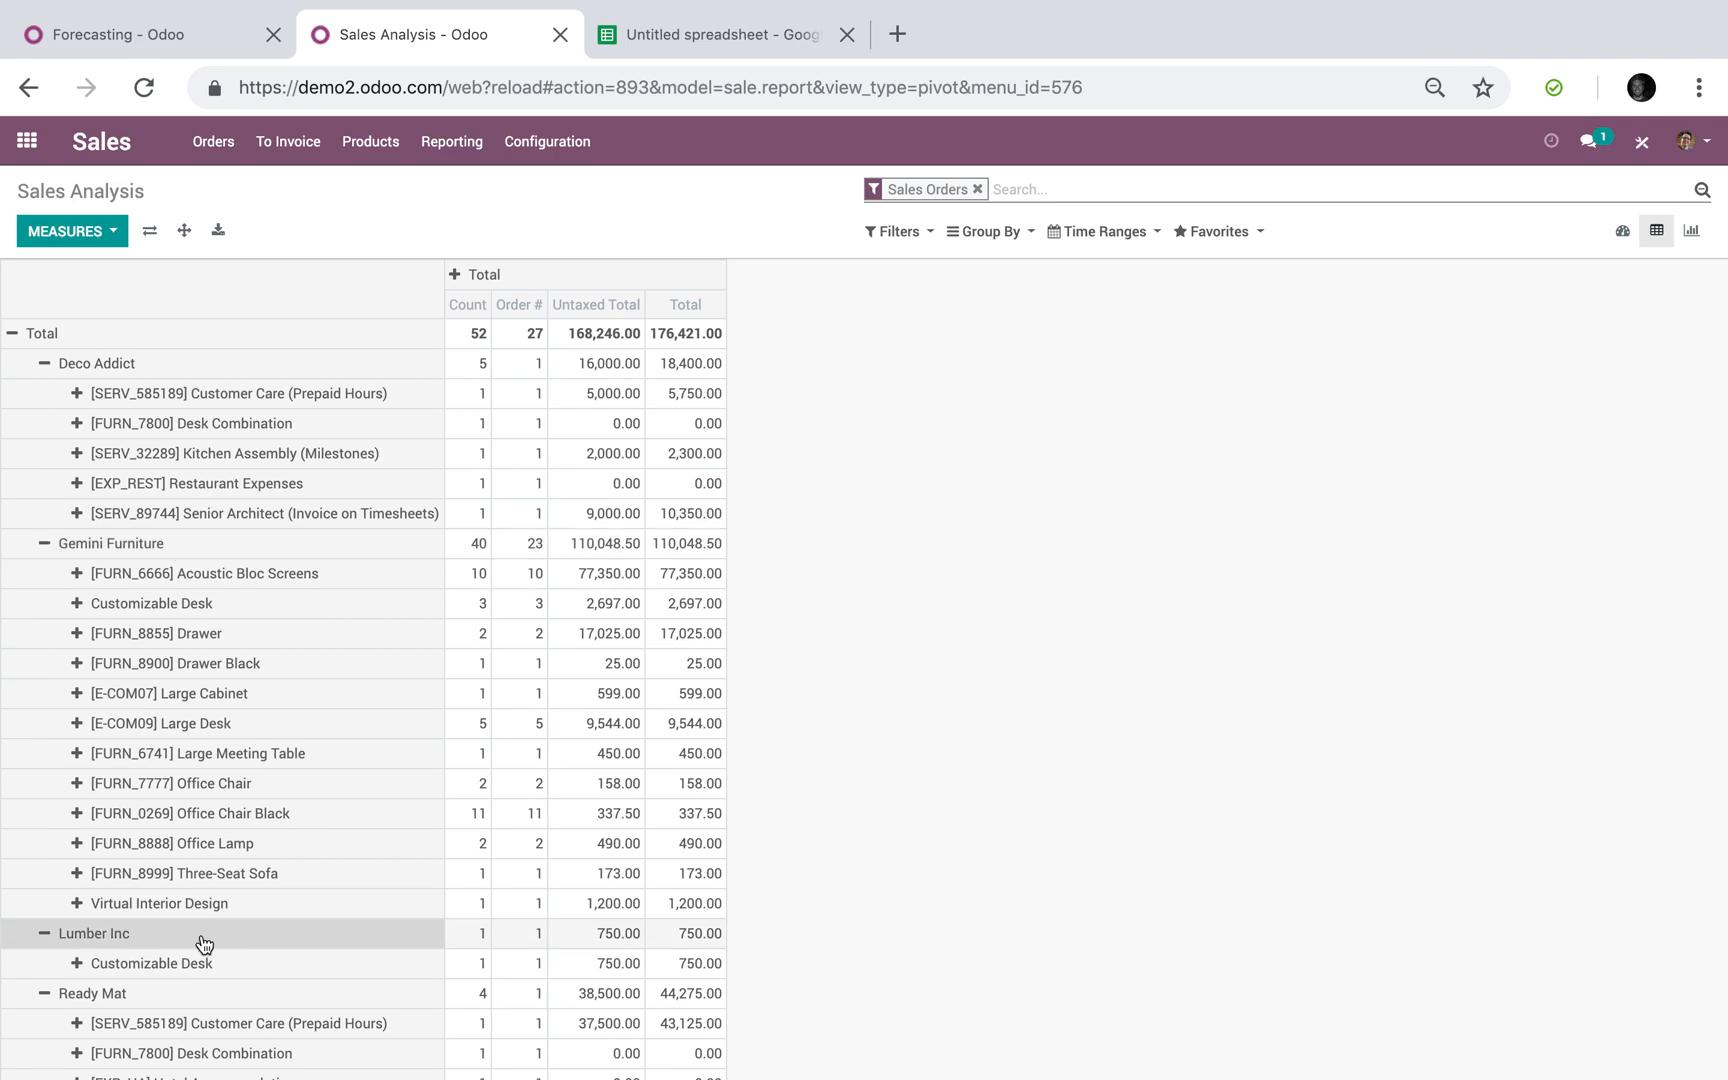
scroll(212, 988, down, 2)
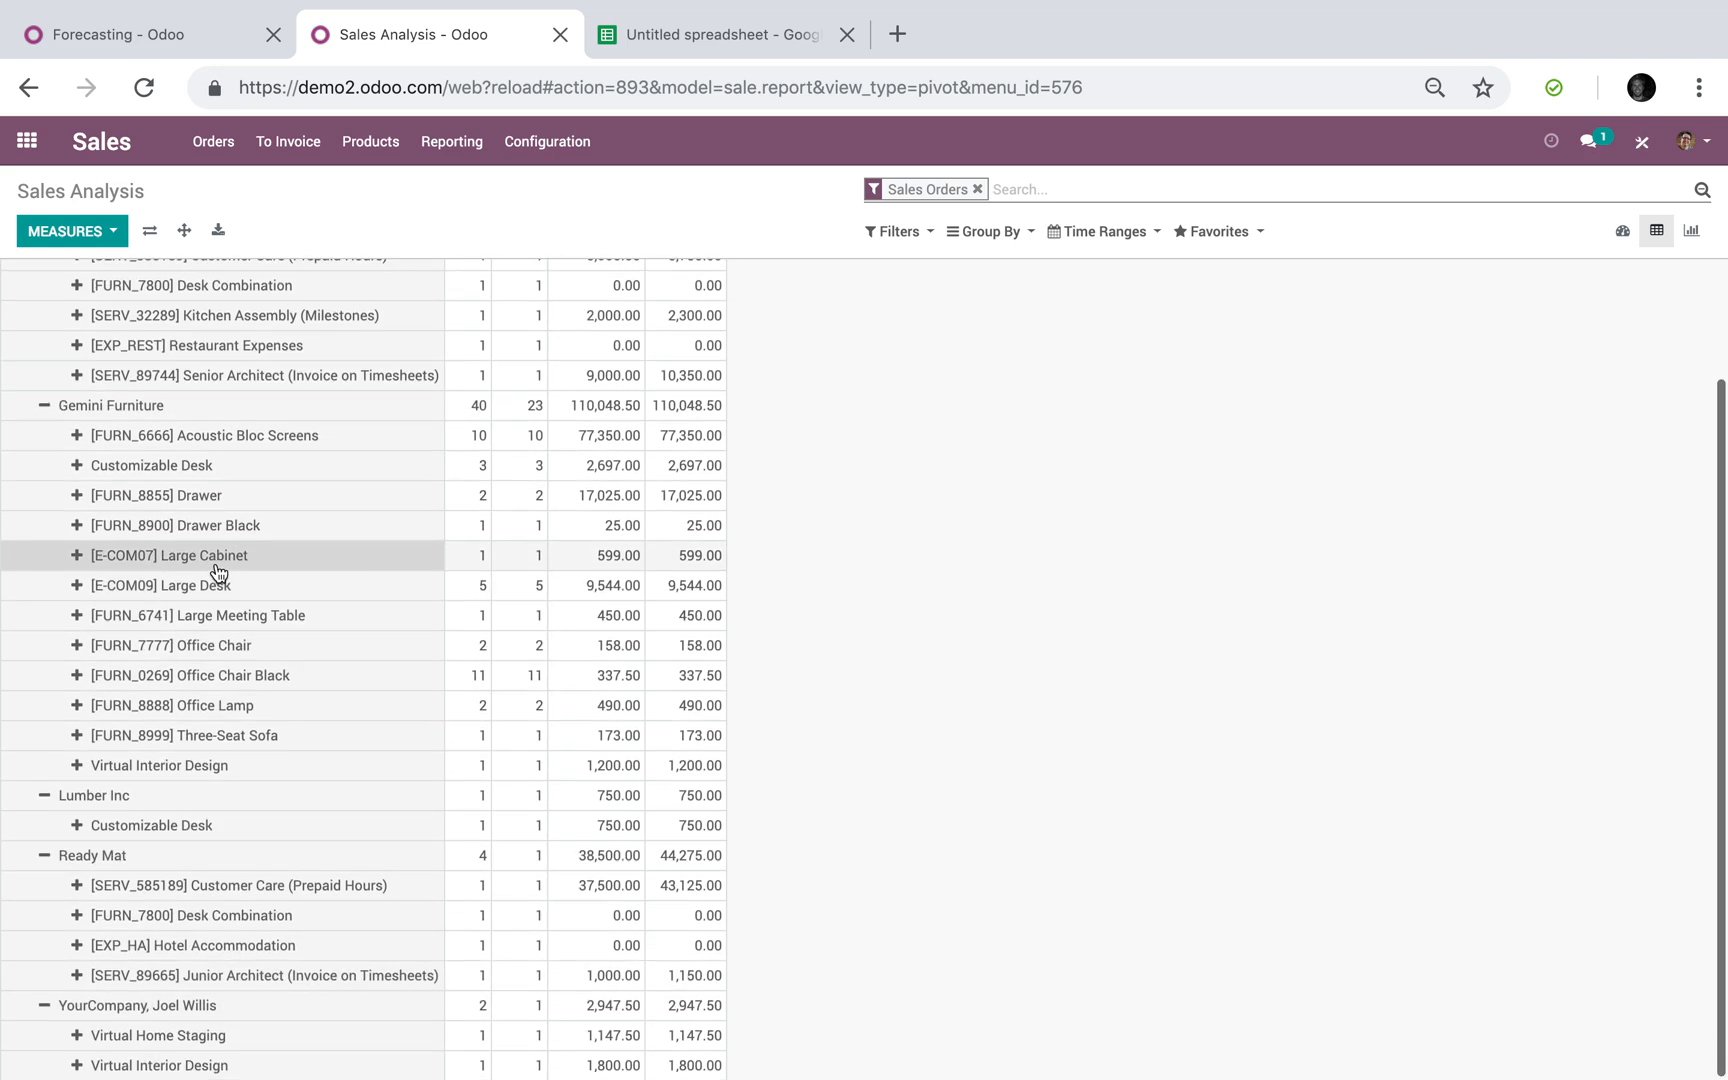
scroll(328, 568, up, 2)
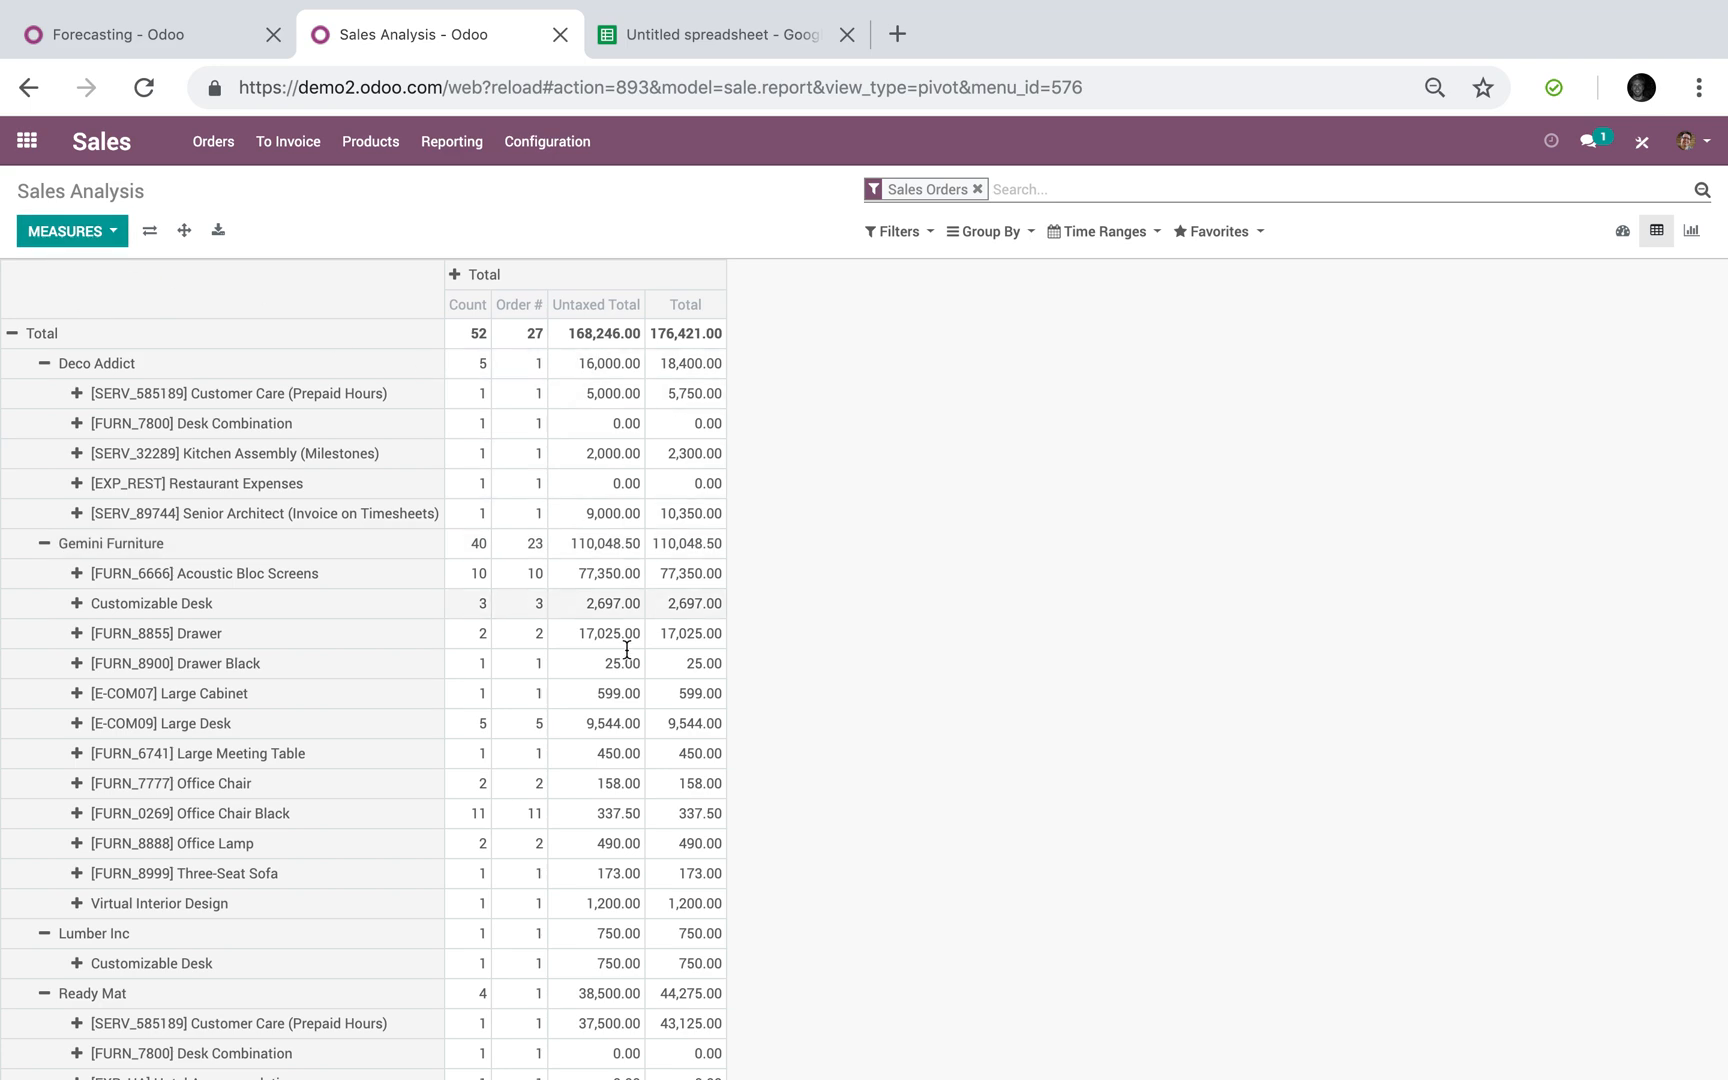
Show only the Qty Ordered measure, removing Order # (count), Untaxed Total, Total and Count.
click(70, 231)
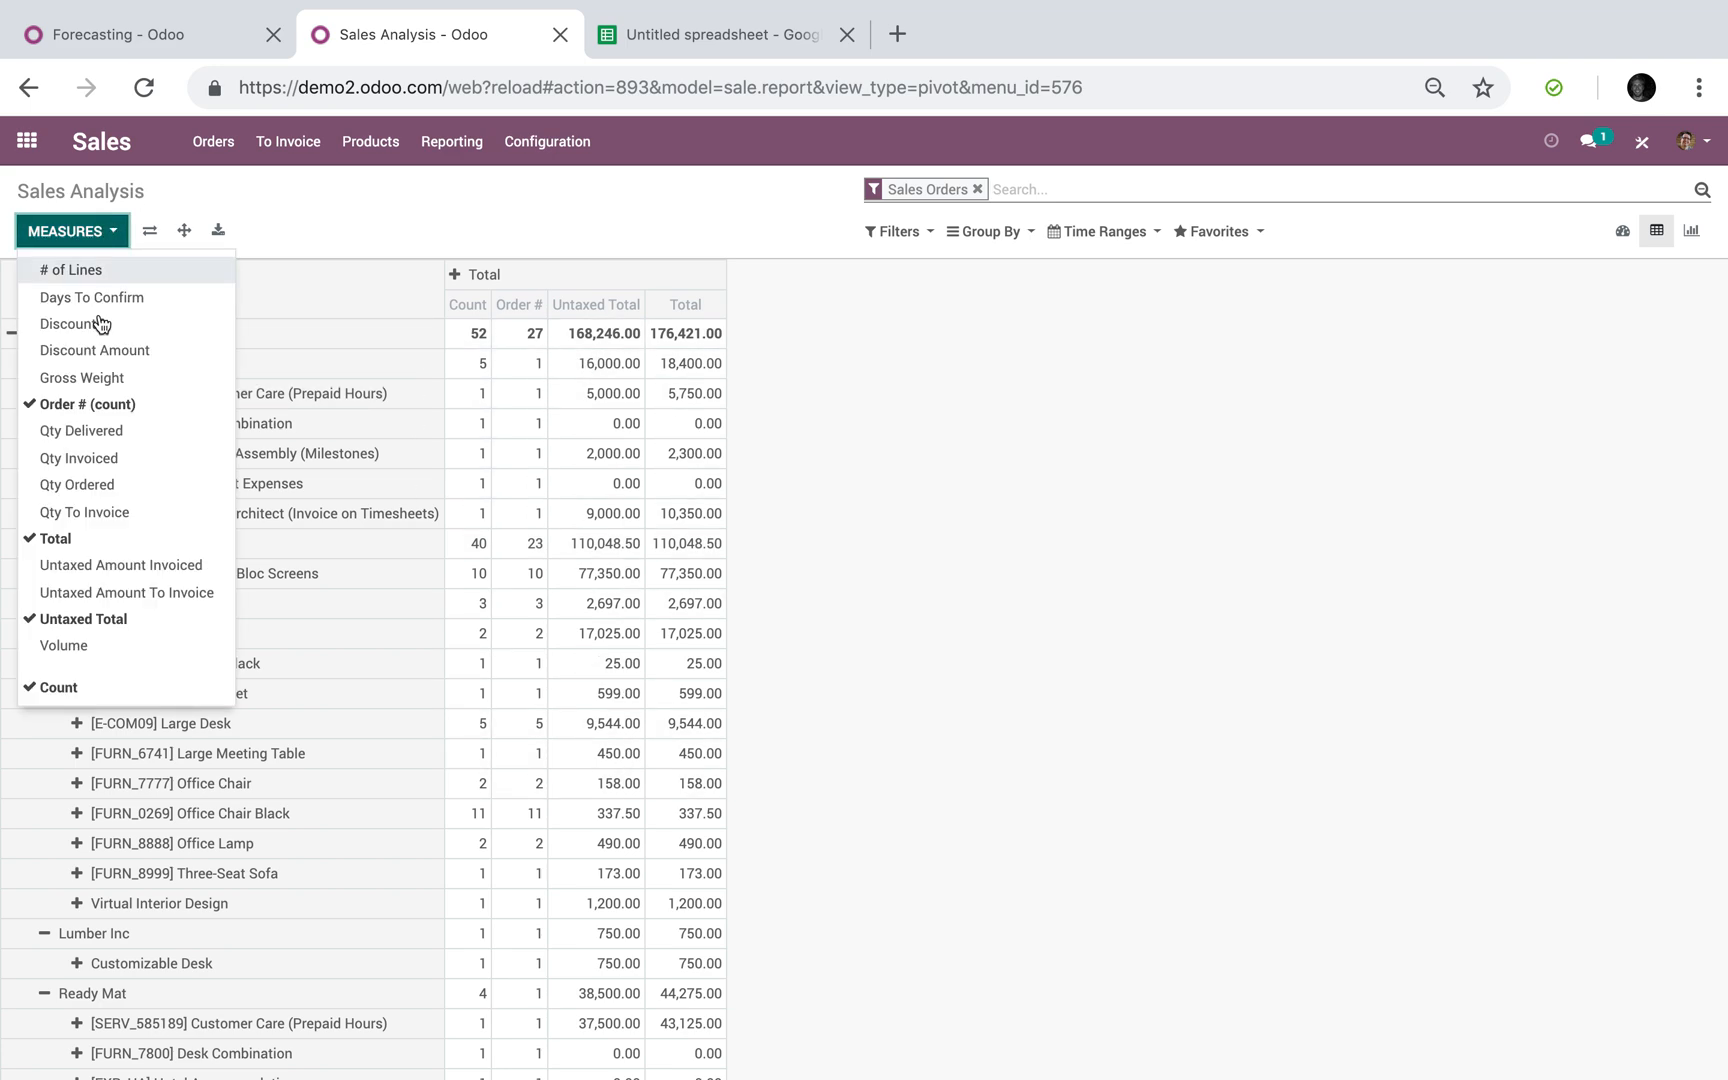
click(172, 410)
click(158, 618)
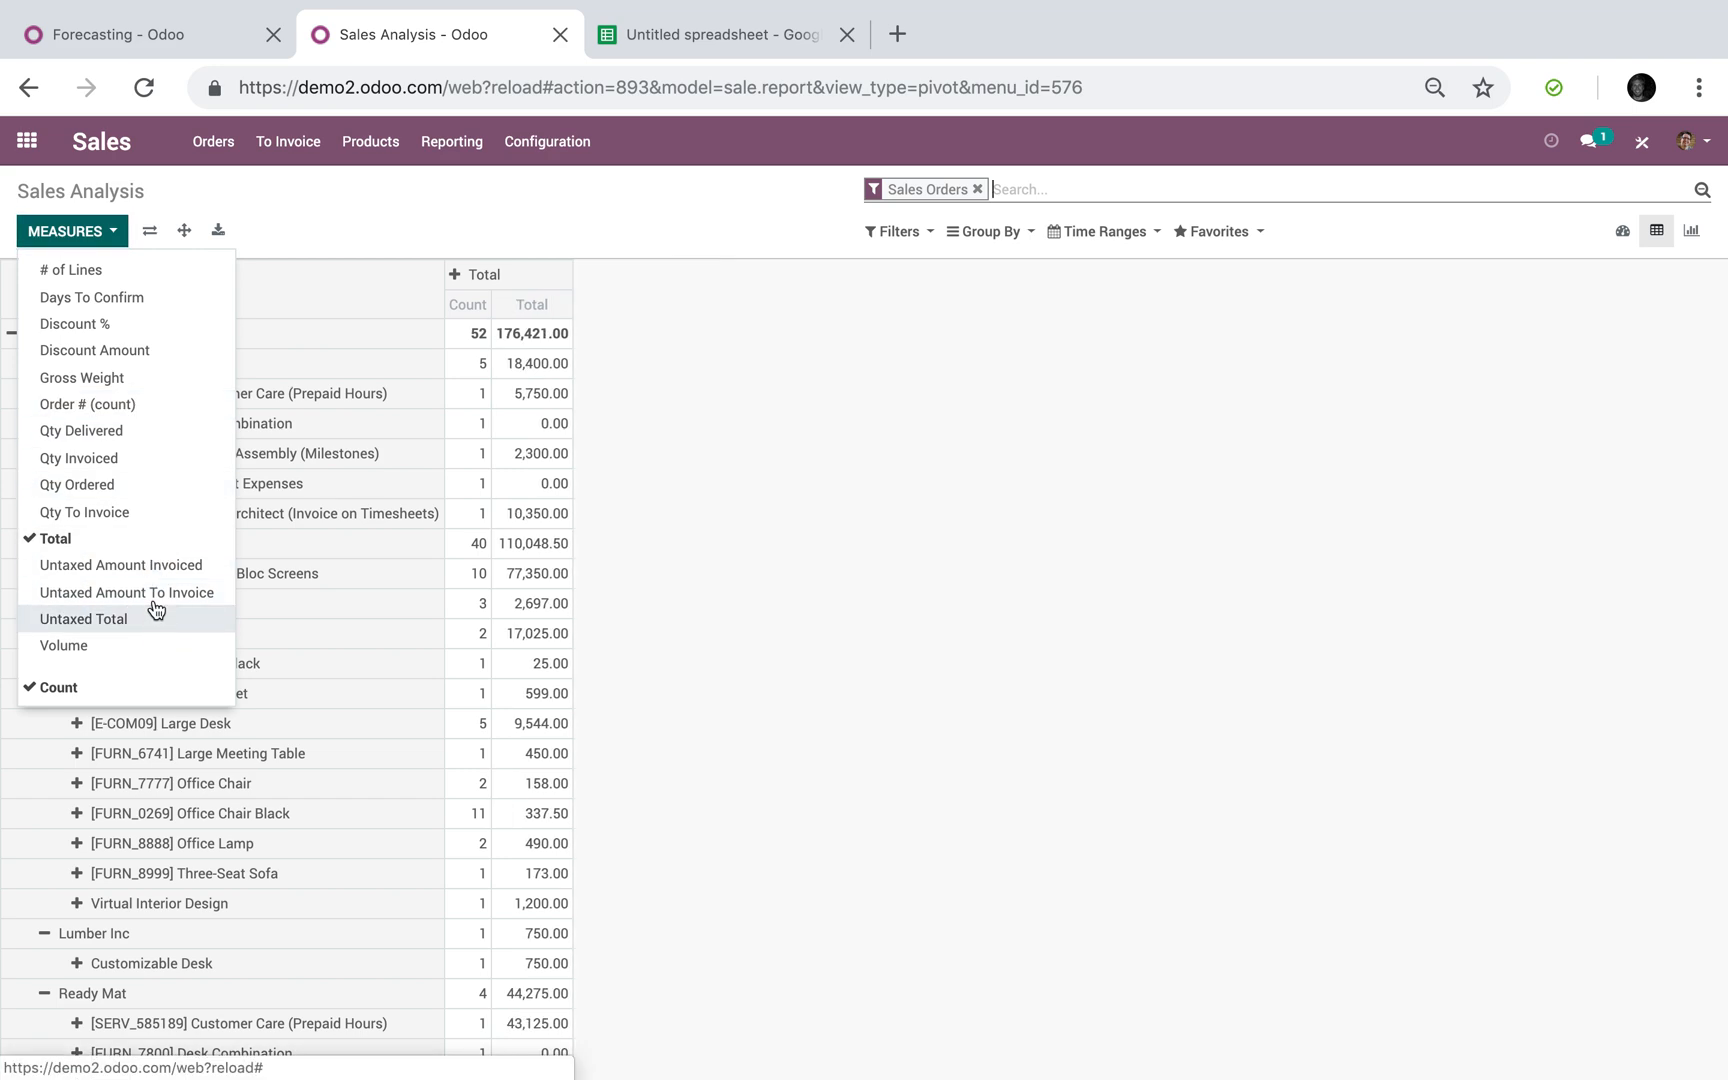
click(148, 540)
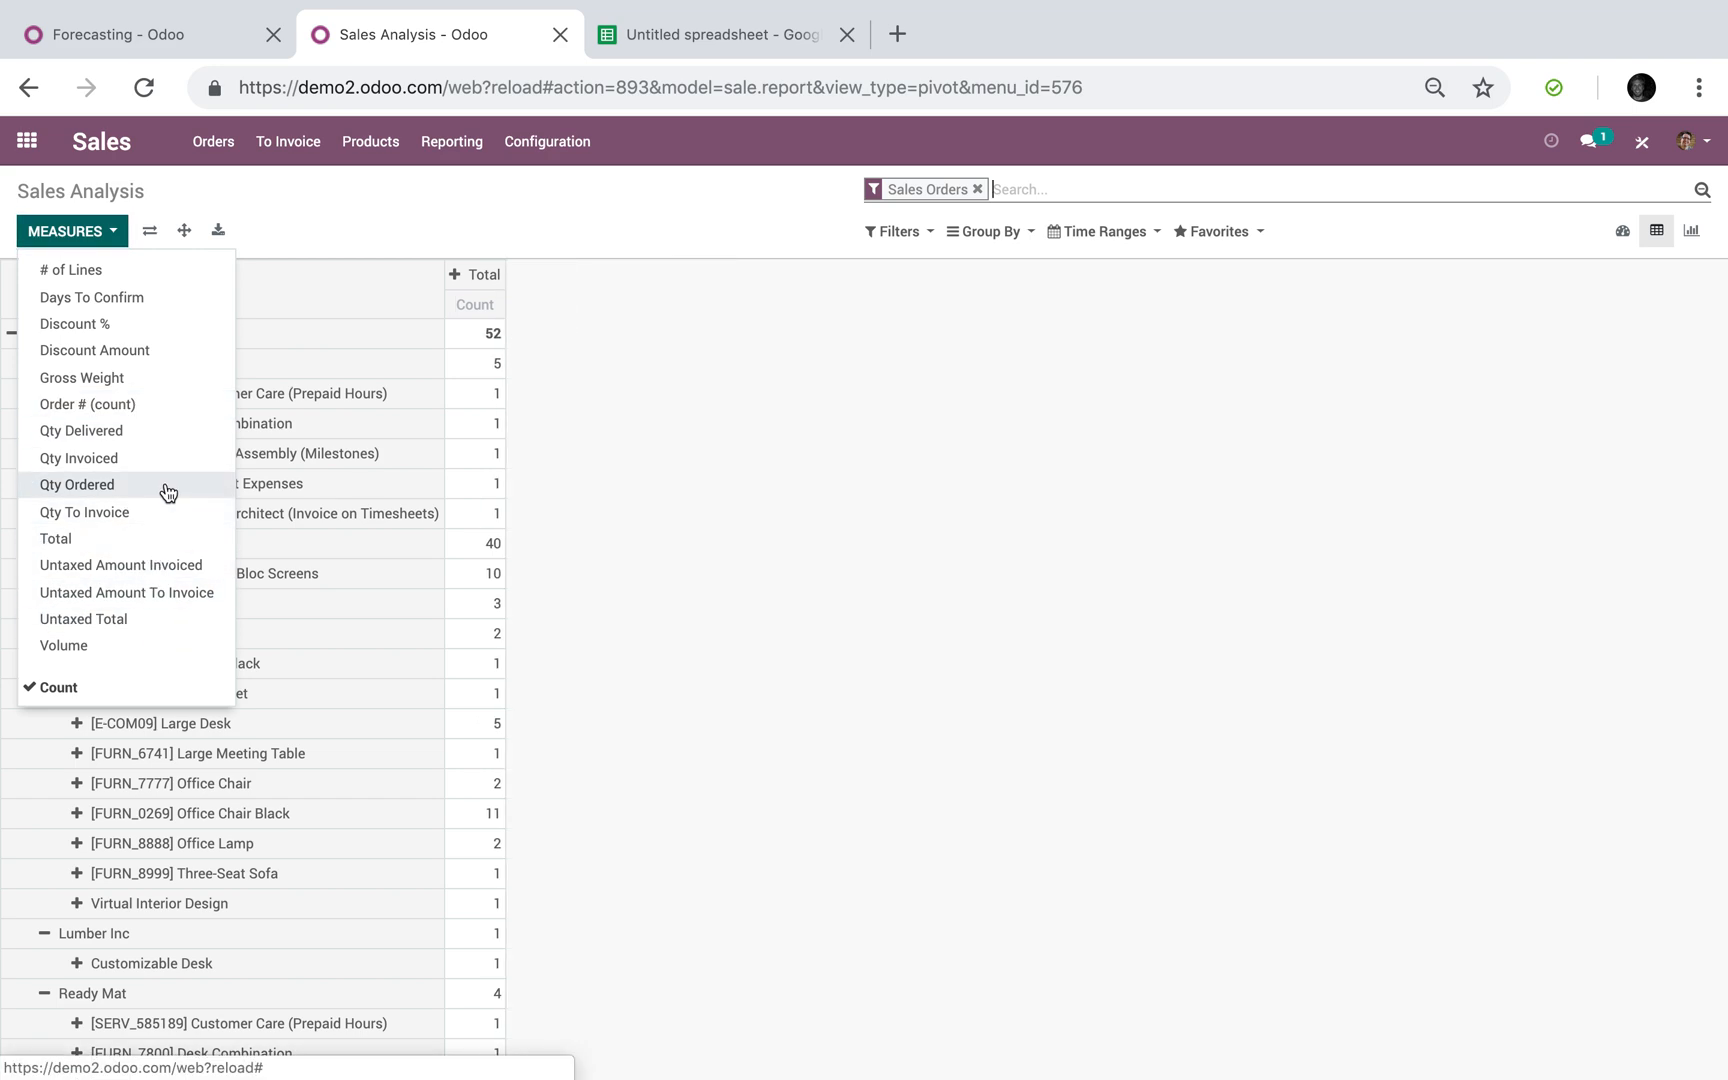
click(168, 485)
click(131, 688)
click(640, 670)
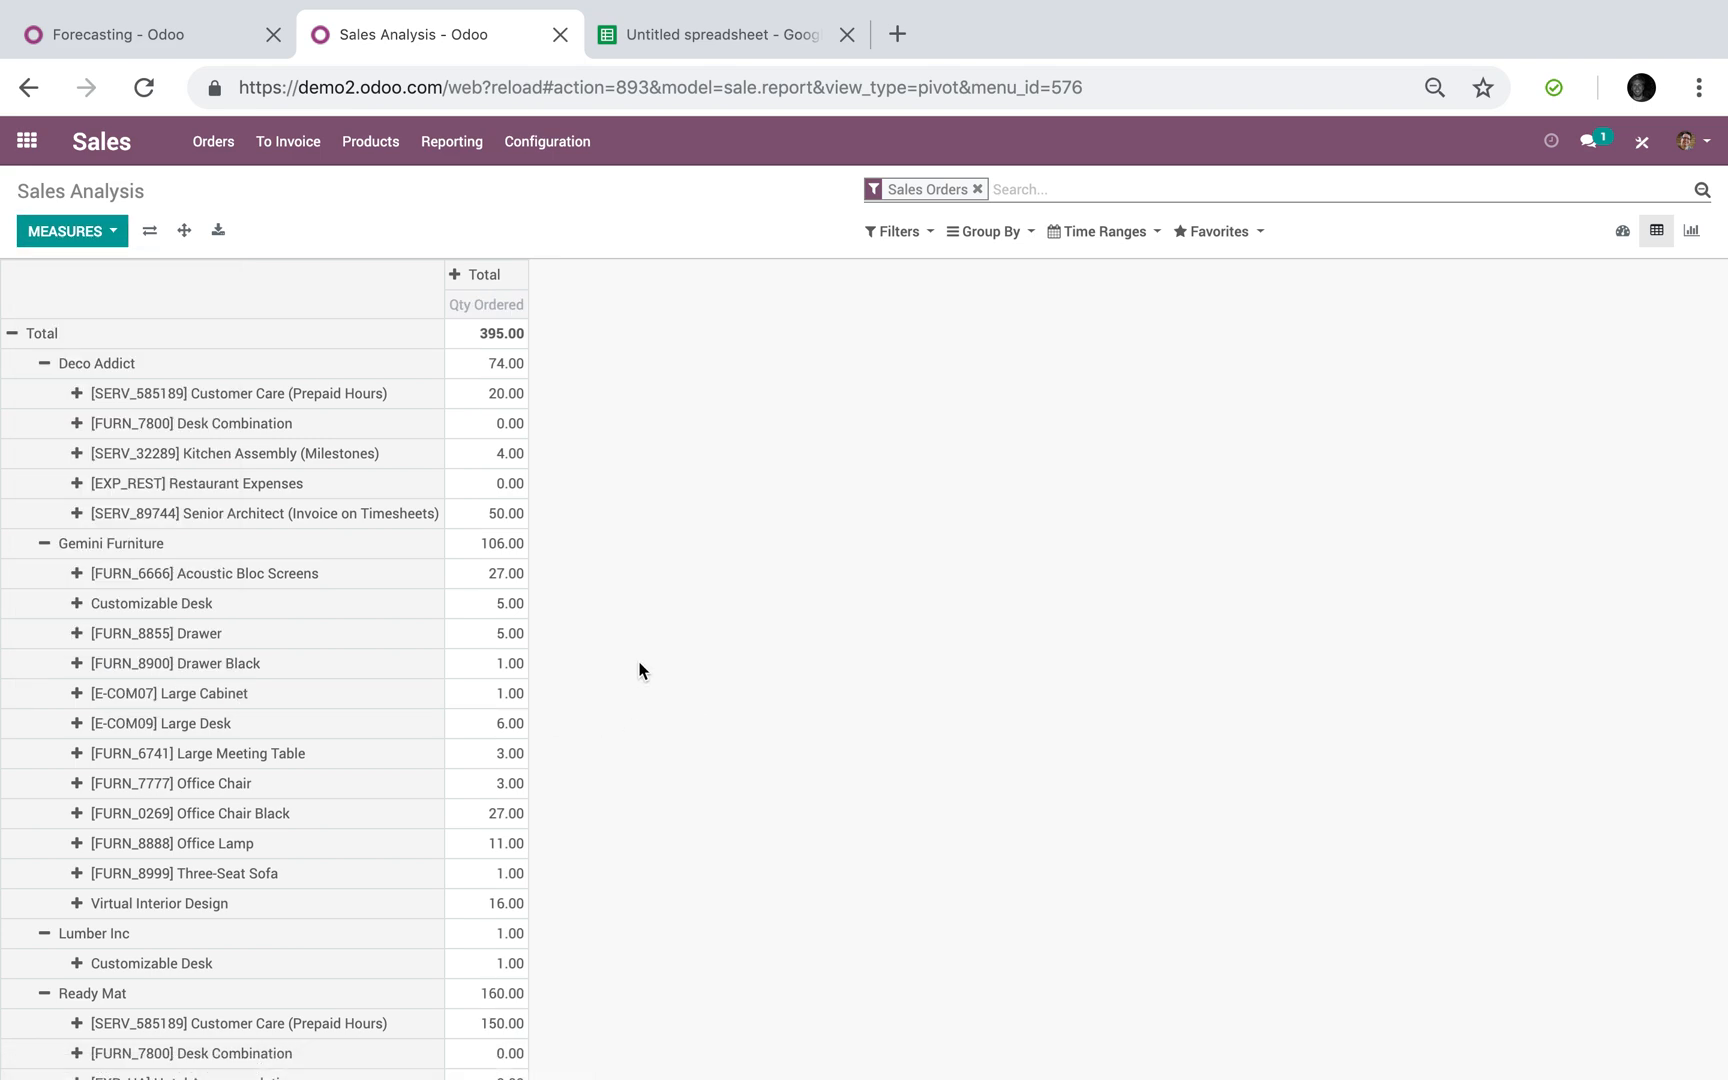
Split the pivot columns by Confirmation Date per month and review the ordered quantities.
click(458, 277)
mouse_move(560, 409)
click(655, 478)
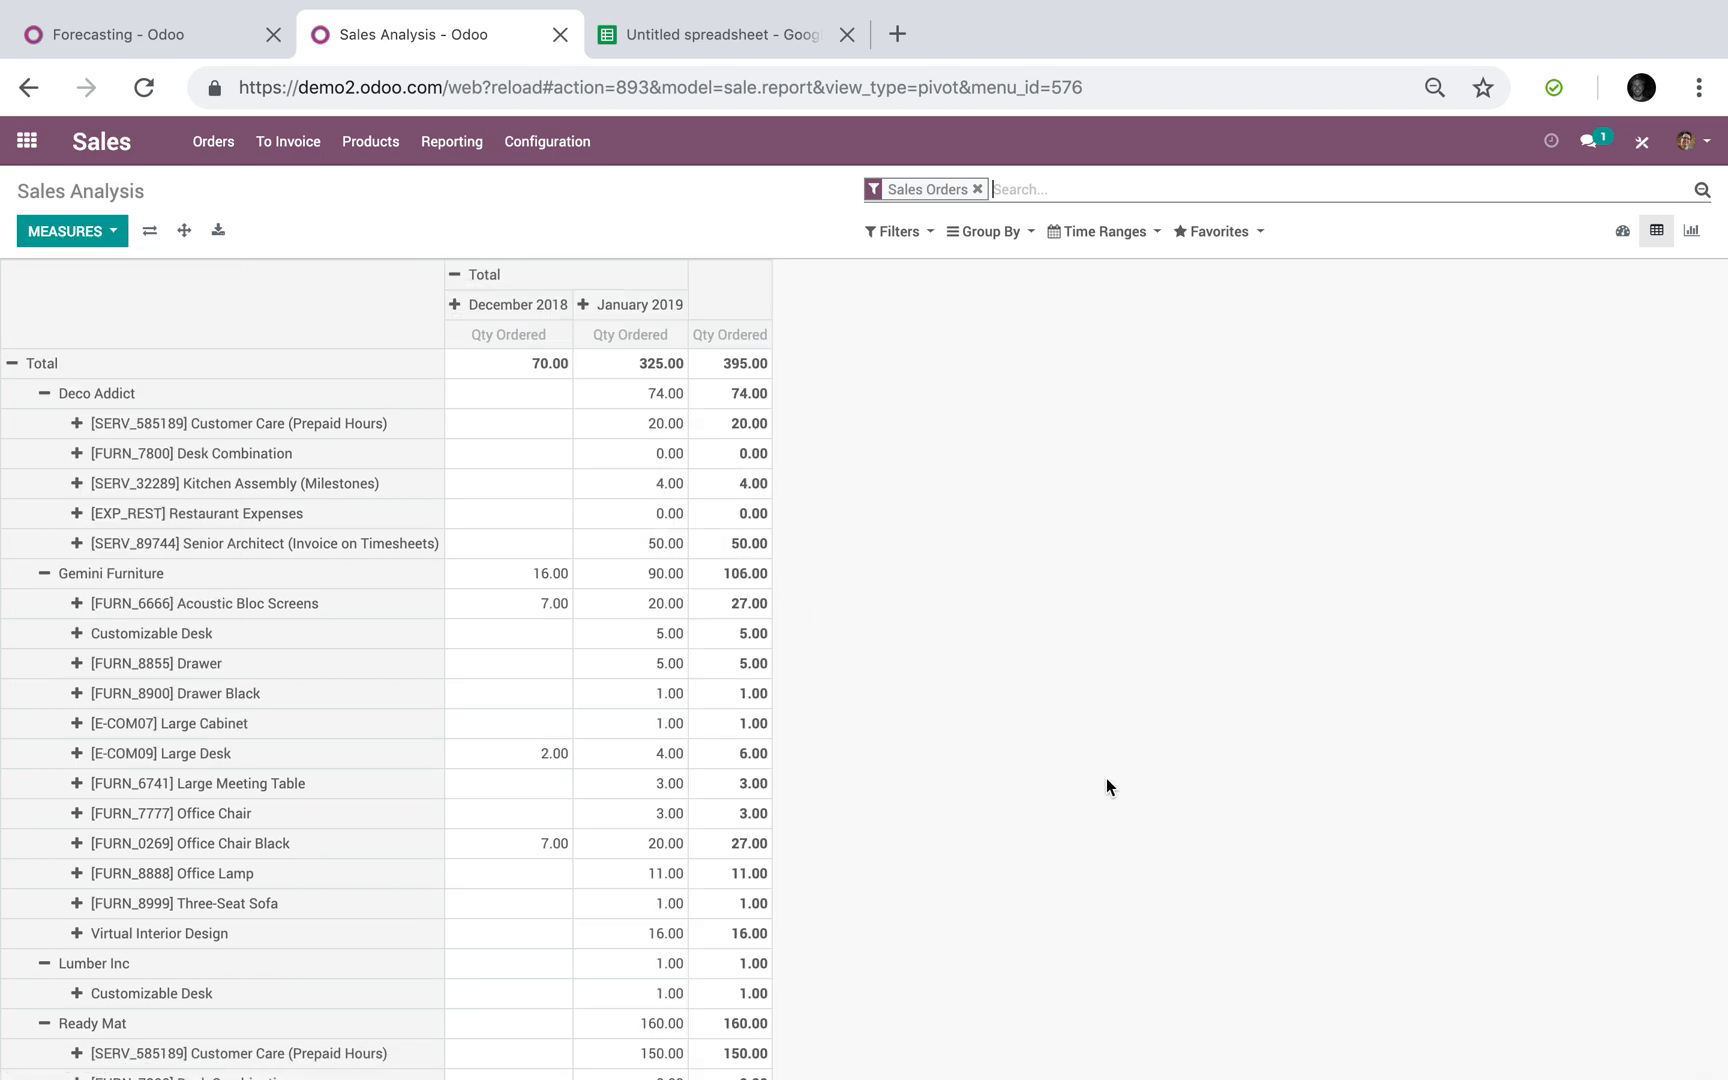
scroll(1106, 778, down, 3)
scroll(1106, 778, up, 3)
Try to add the pivot report to a Google Spreadsheet.
click(1203, 232)
click(1277, 300)
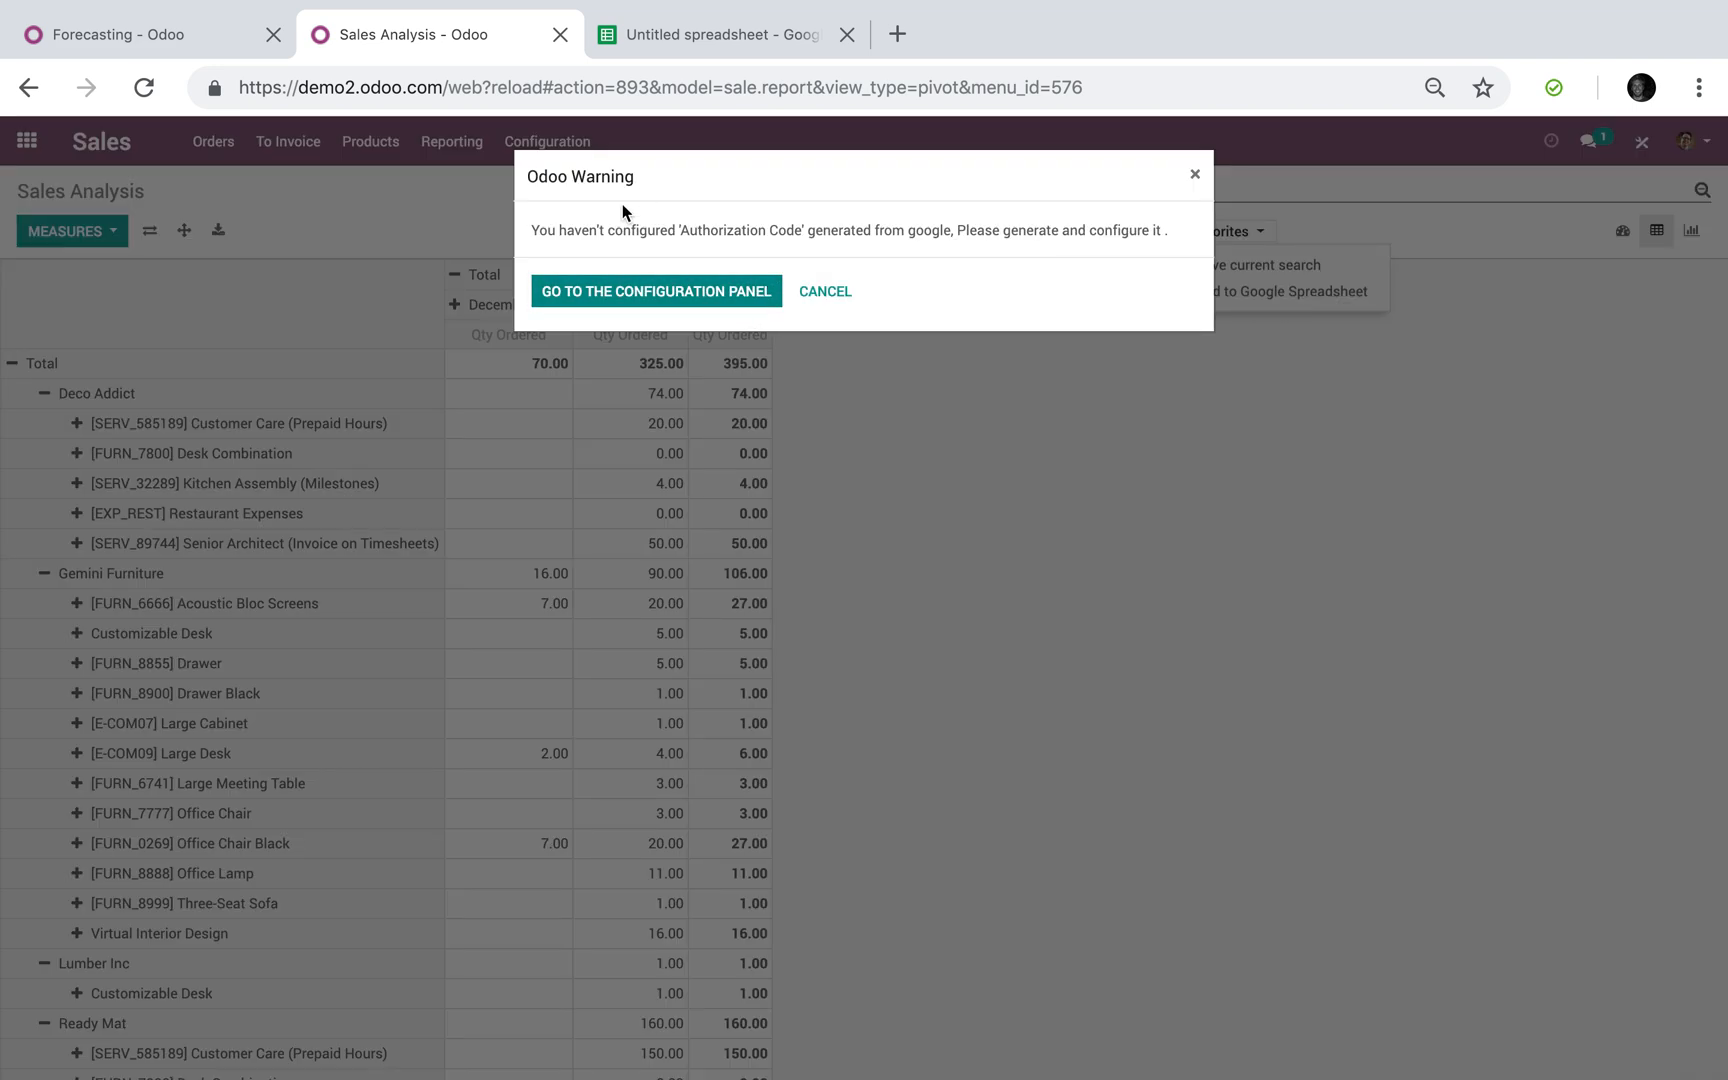
click(816, 295)
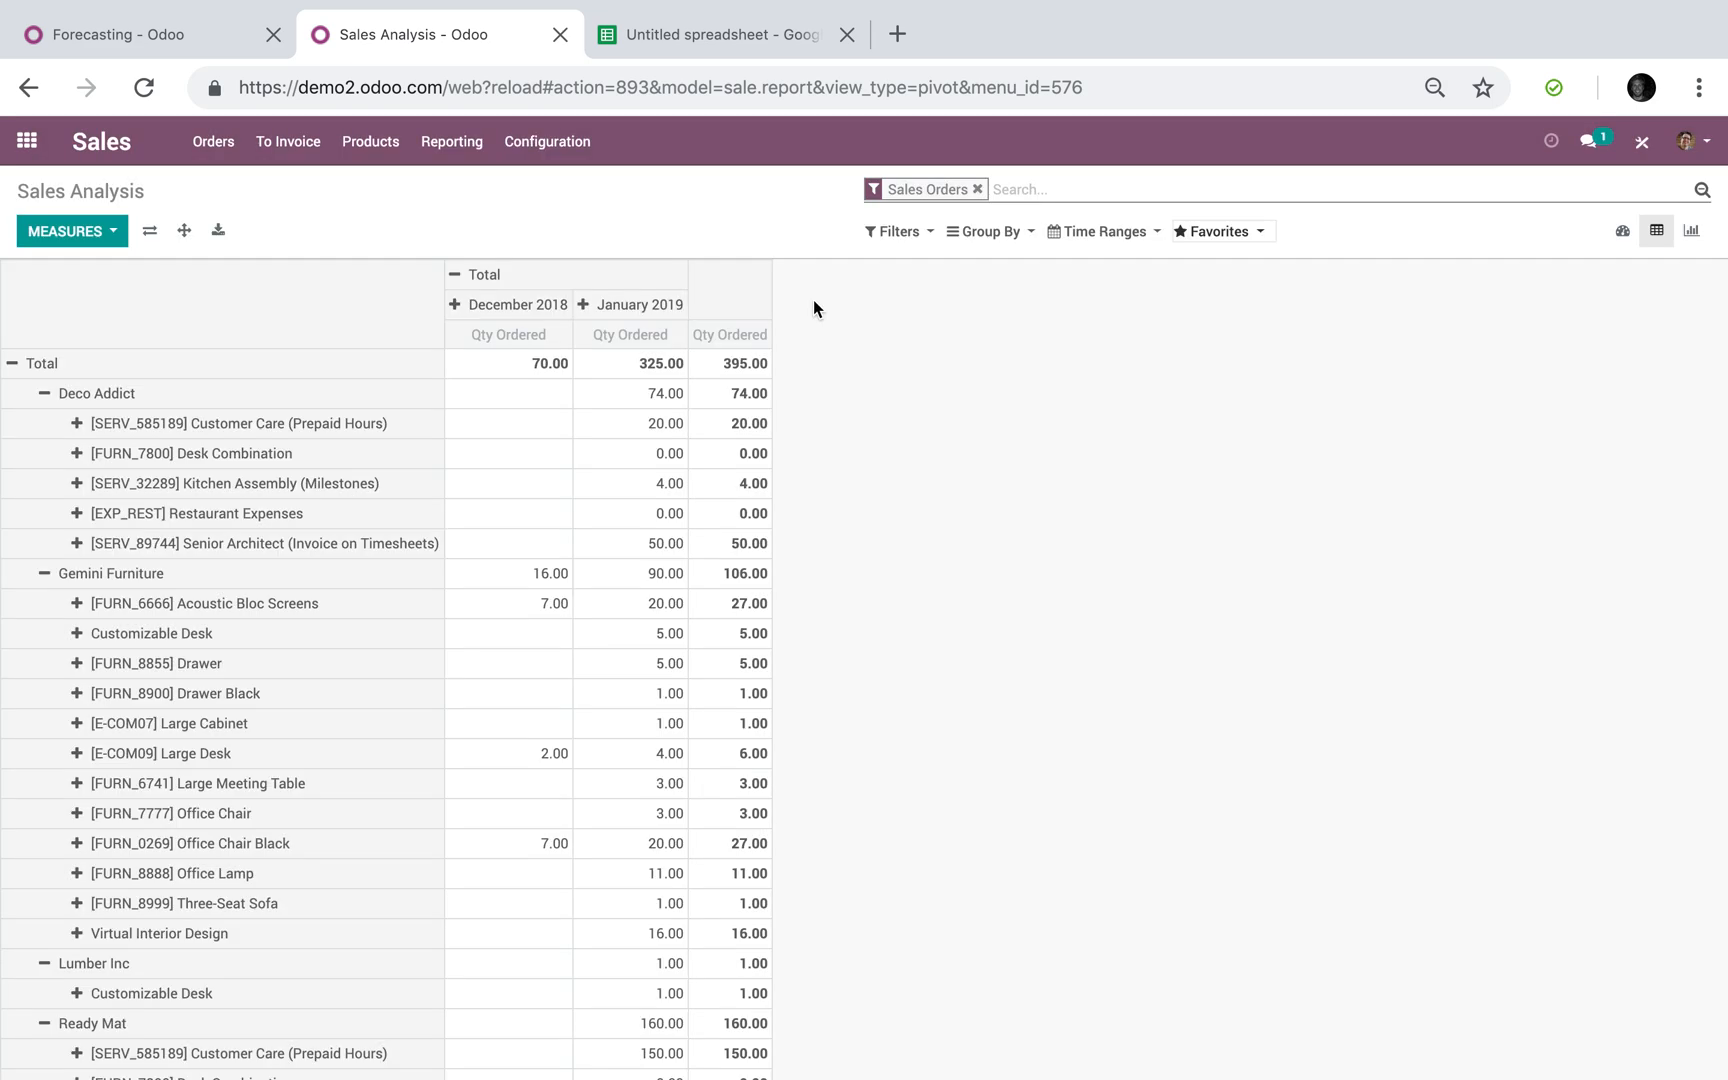
Collapse the customer rows and regroup the pivot rows by Product.
click(14, 395)
click(12, 366)
click(12, 378)
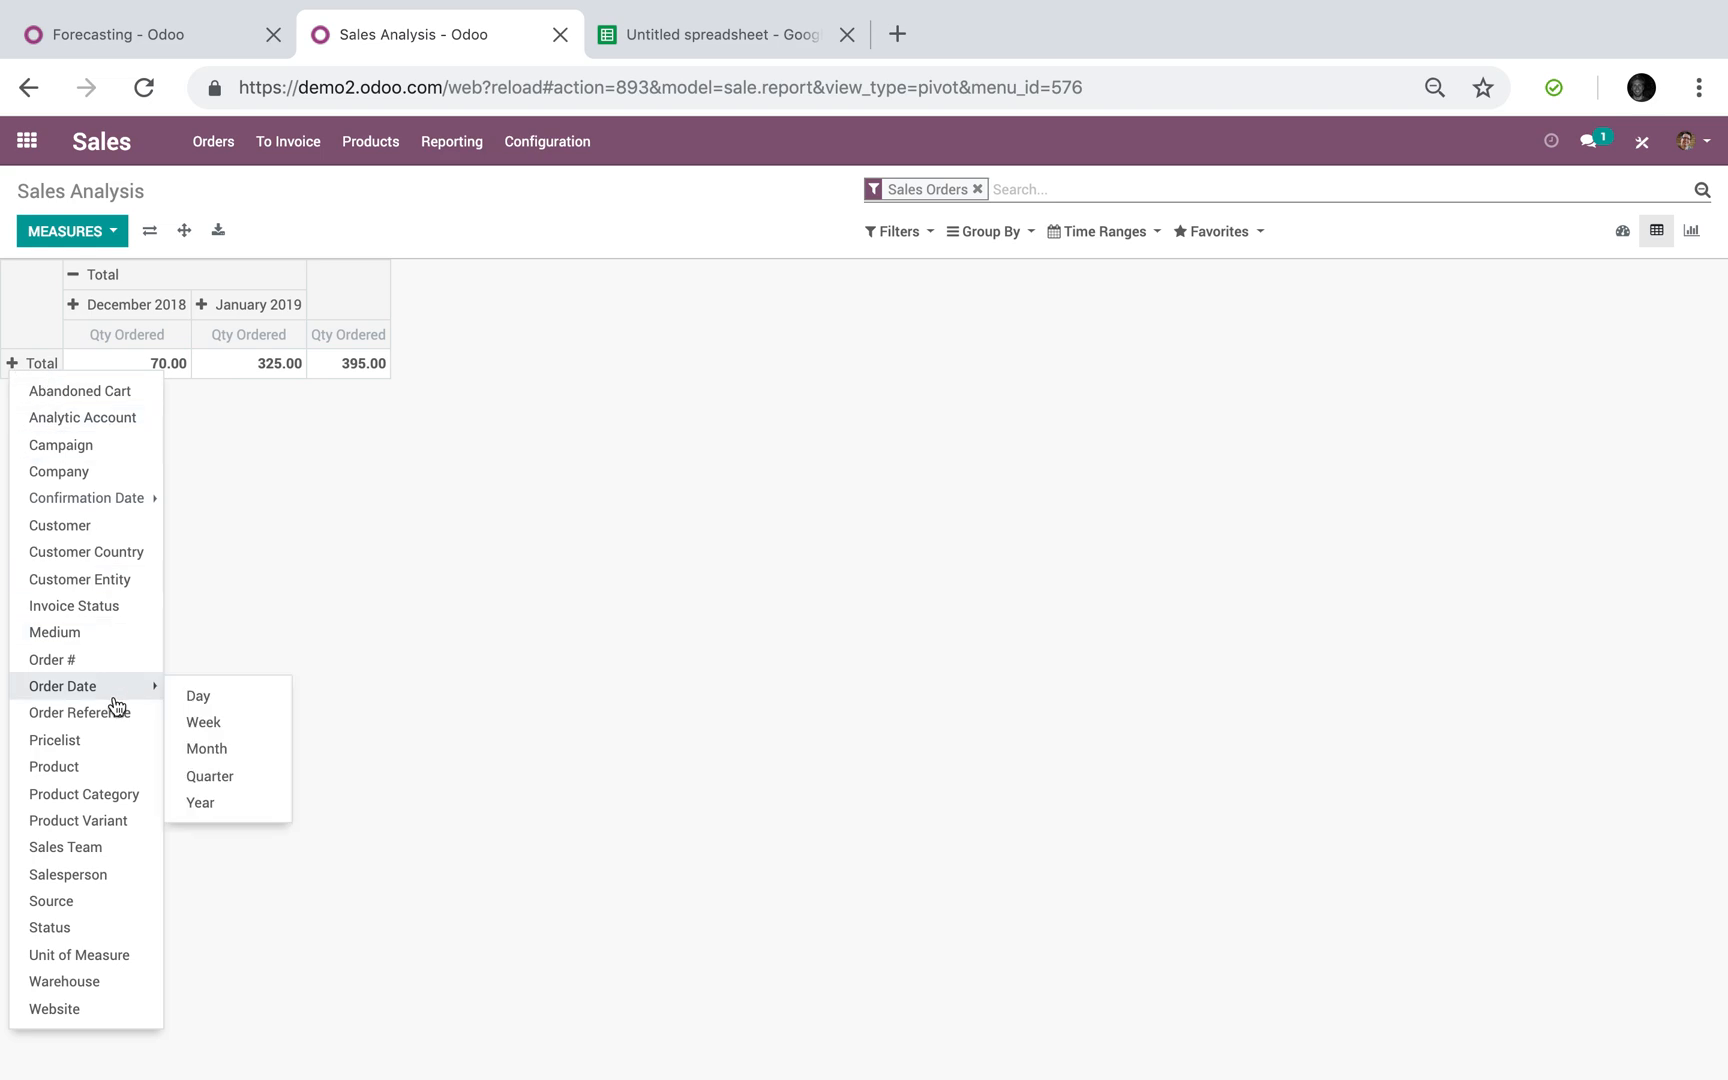
click(104, 768)
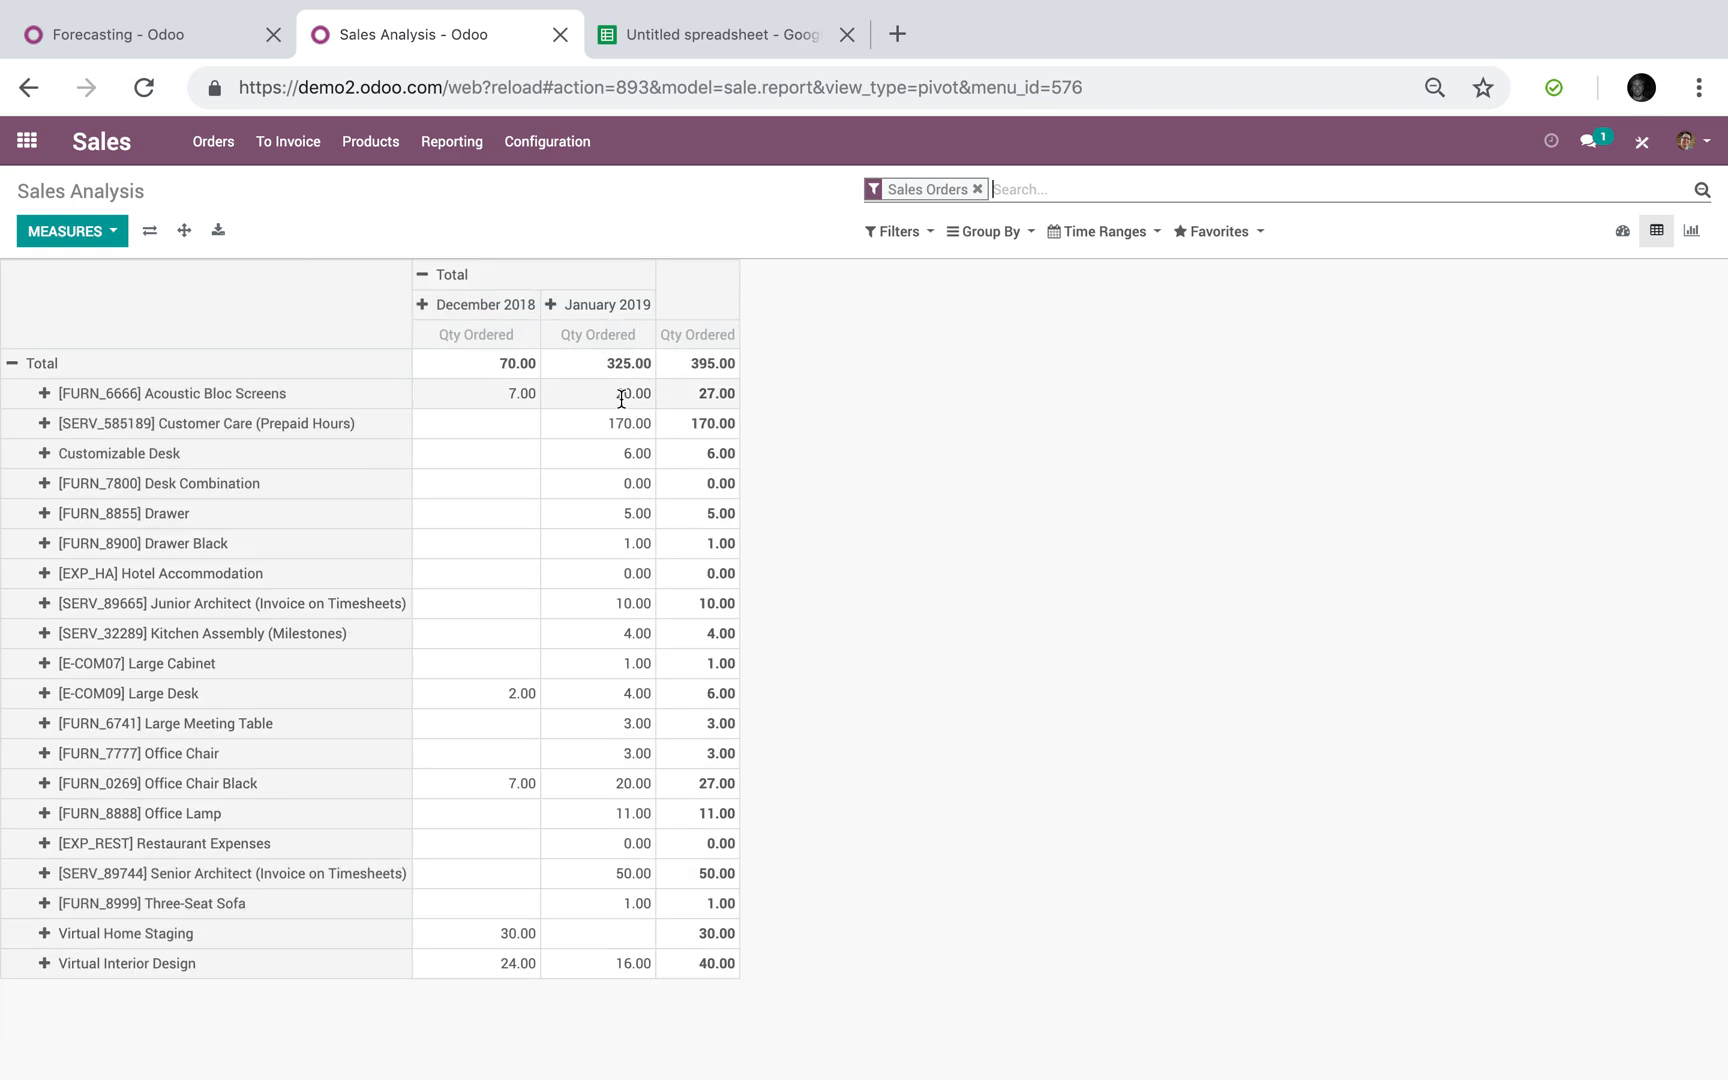
click(1215, 231)
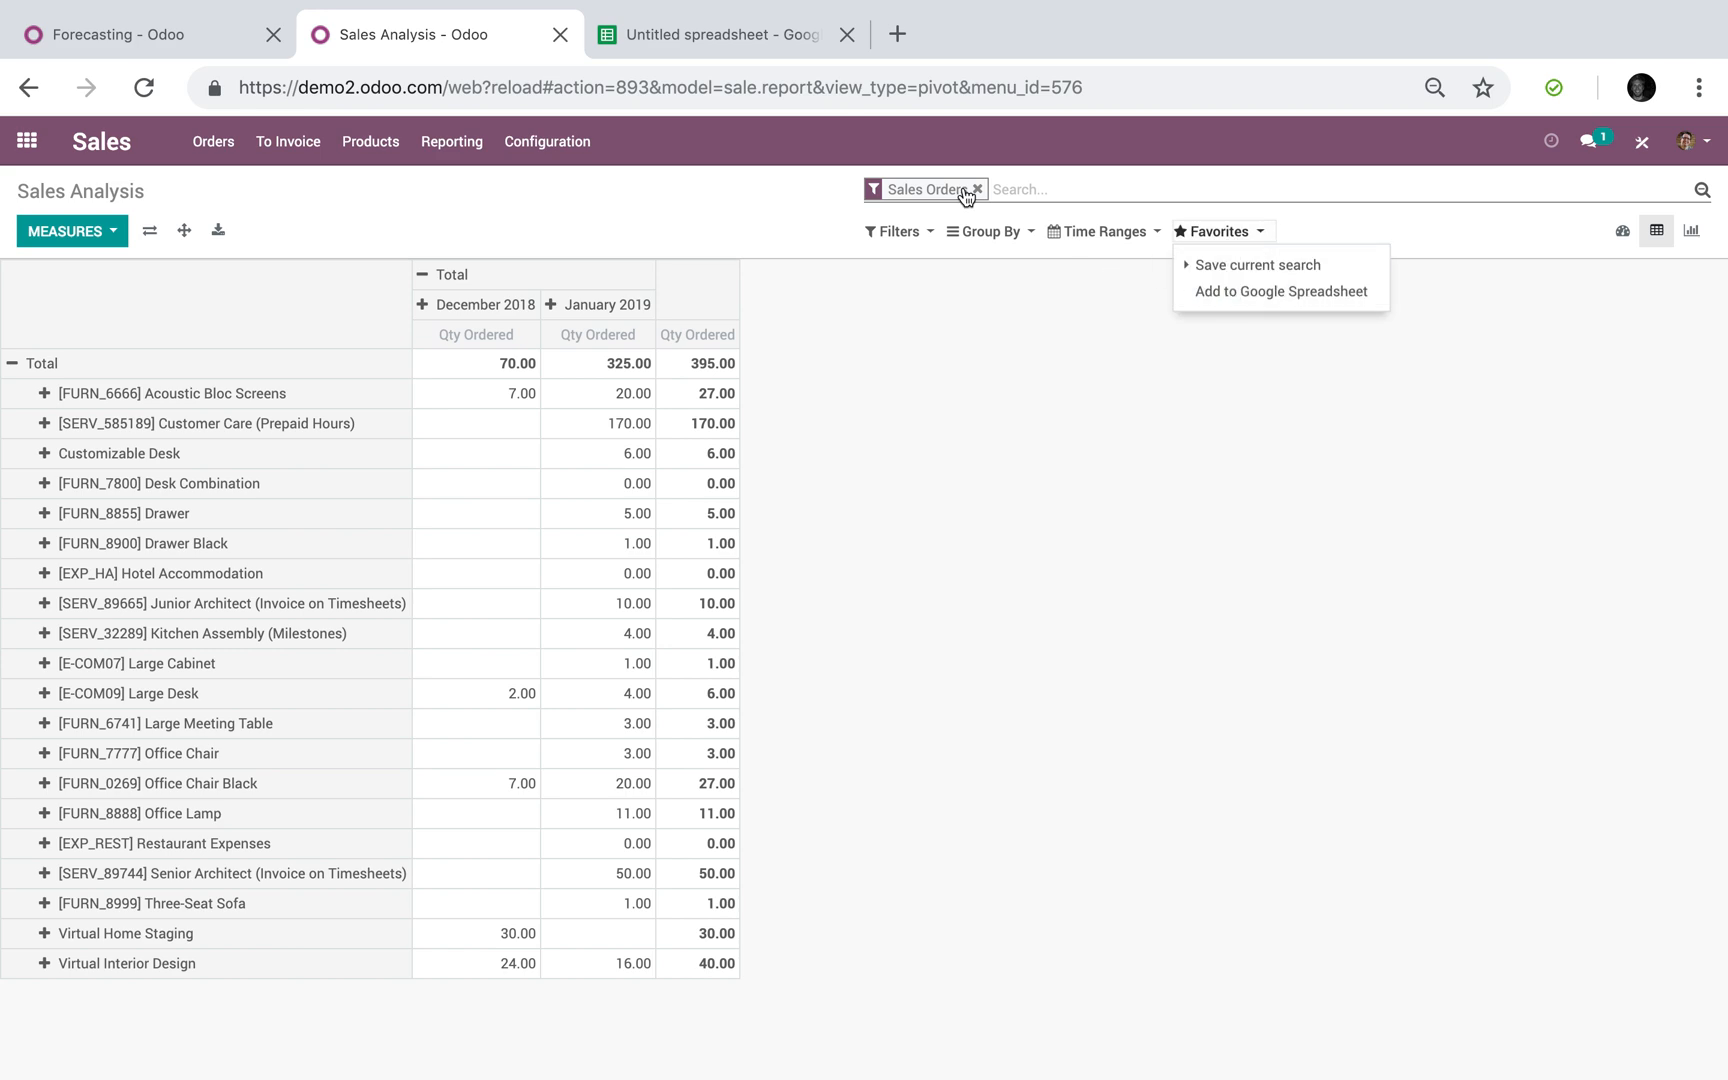
Switch to the untitled Google Sheets spreadsheet and rename it "Forecasting".
click(701, 36)
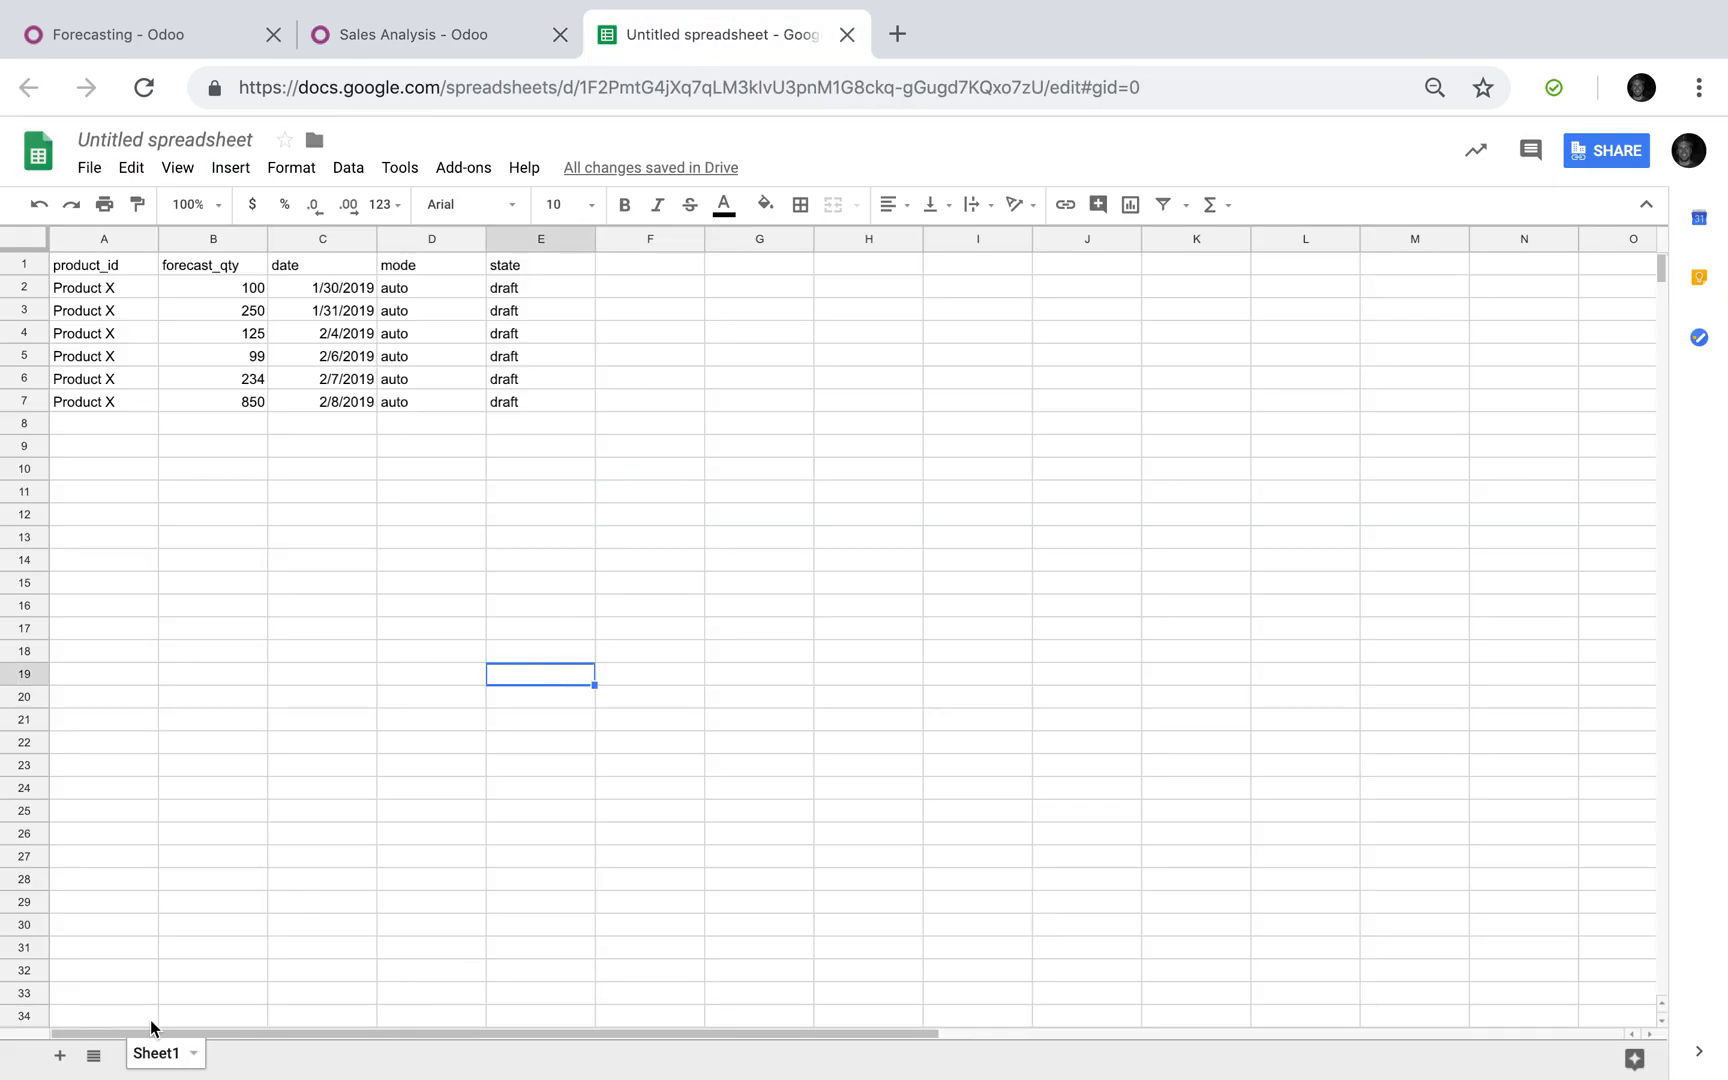
click(240, 930)
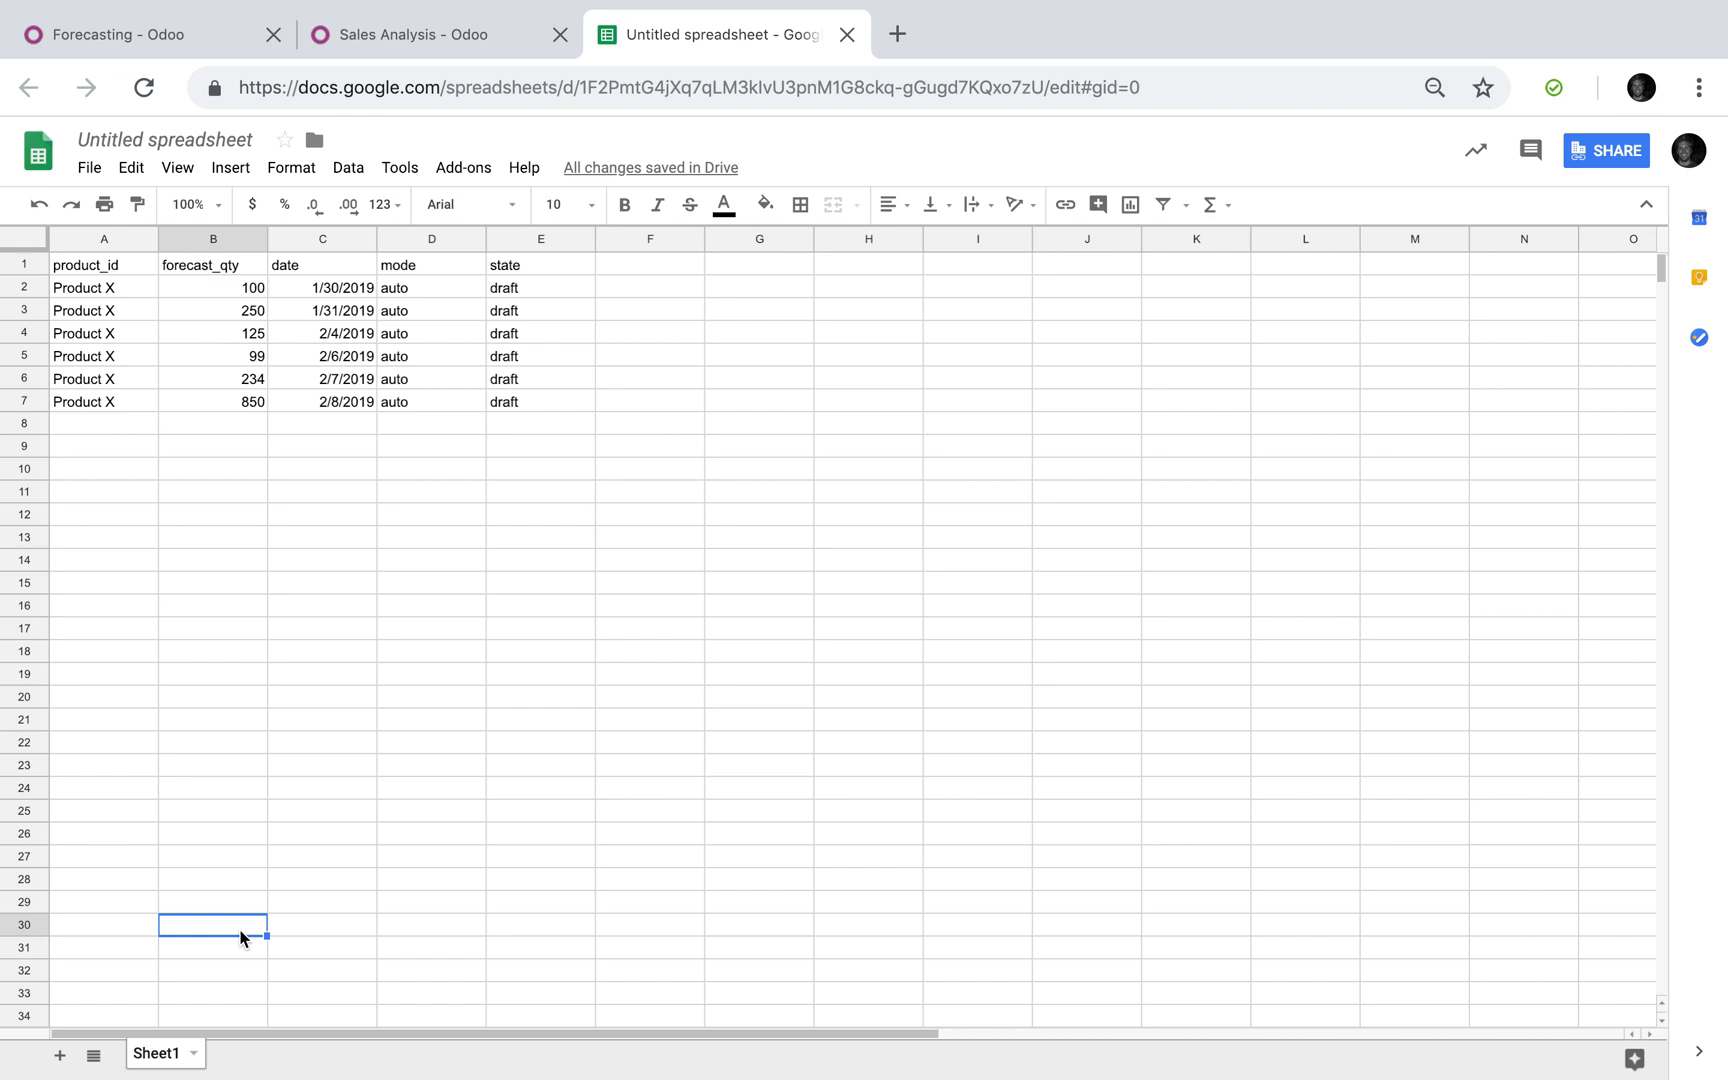
click(152, 140)
text(Forecasting)
click(425, 605)
Review the sheet's product, forecast quantity, date, mode and state columns for Product X.
drag(113, 287, 115, 402)
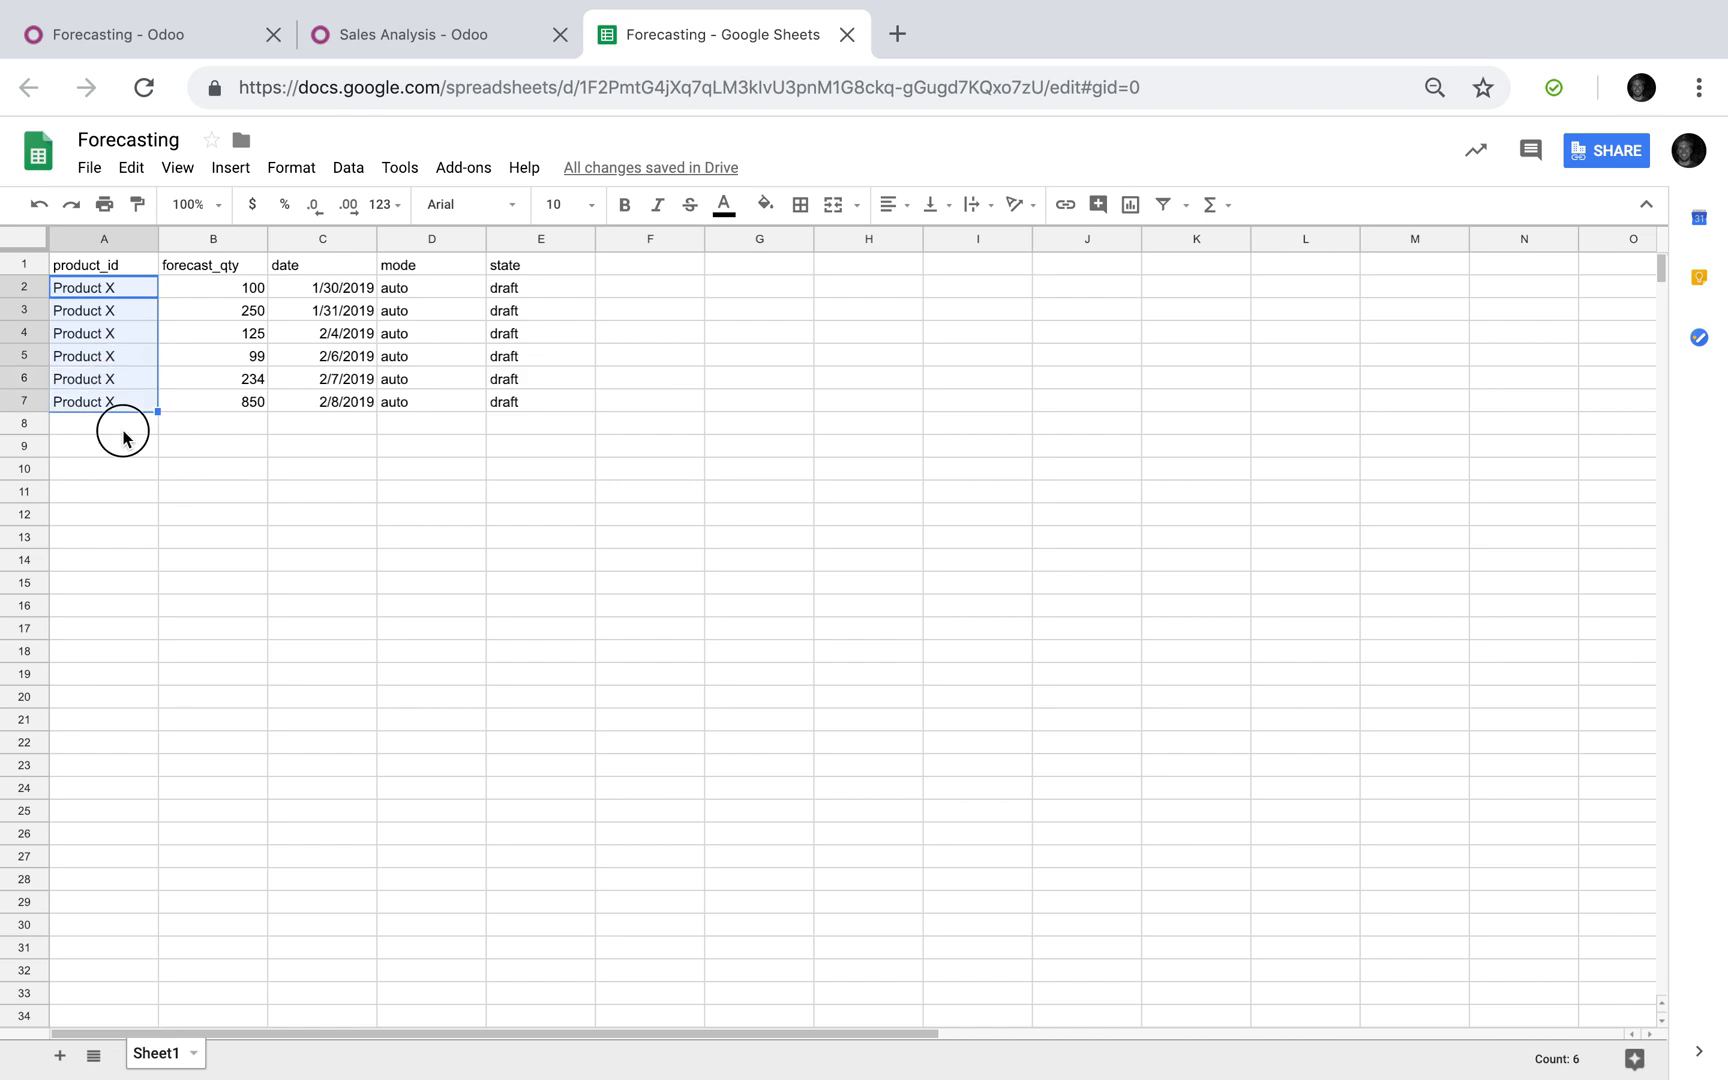
click(122, 429)
drag(208, 284, 213, 412)
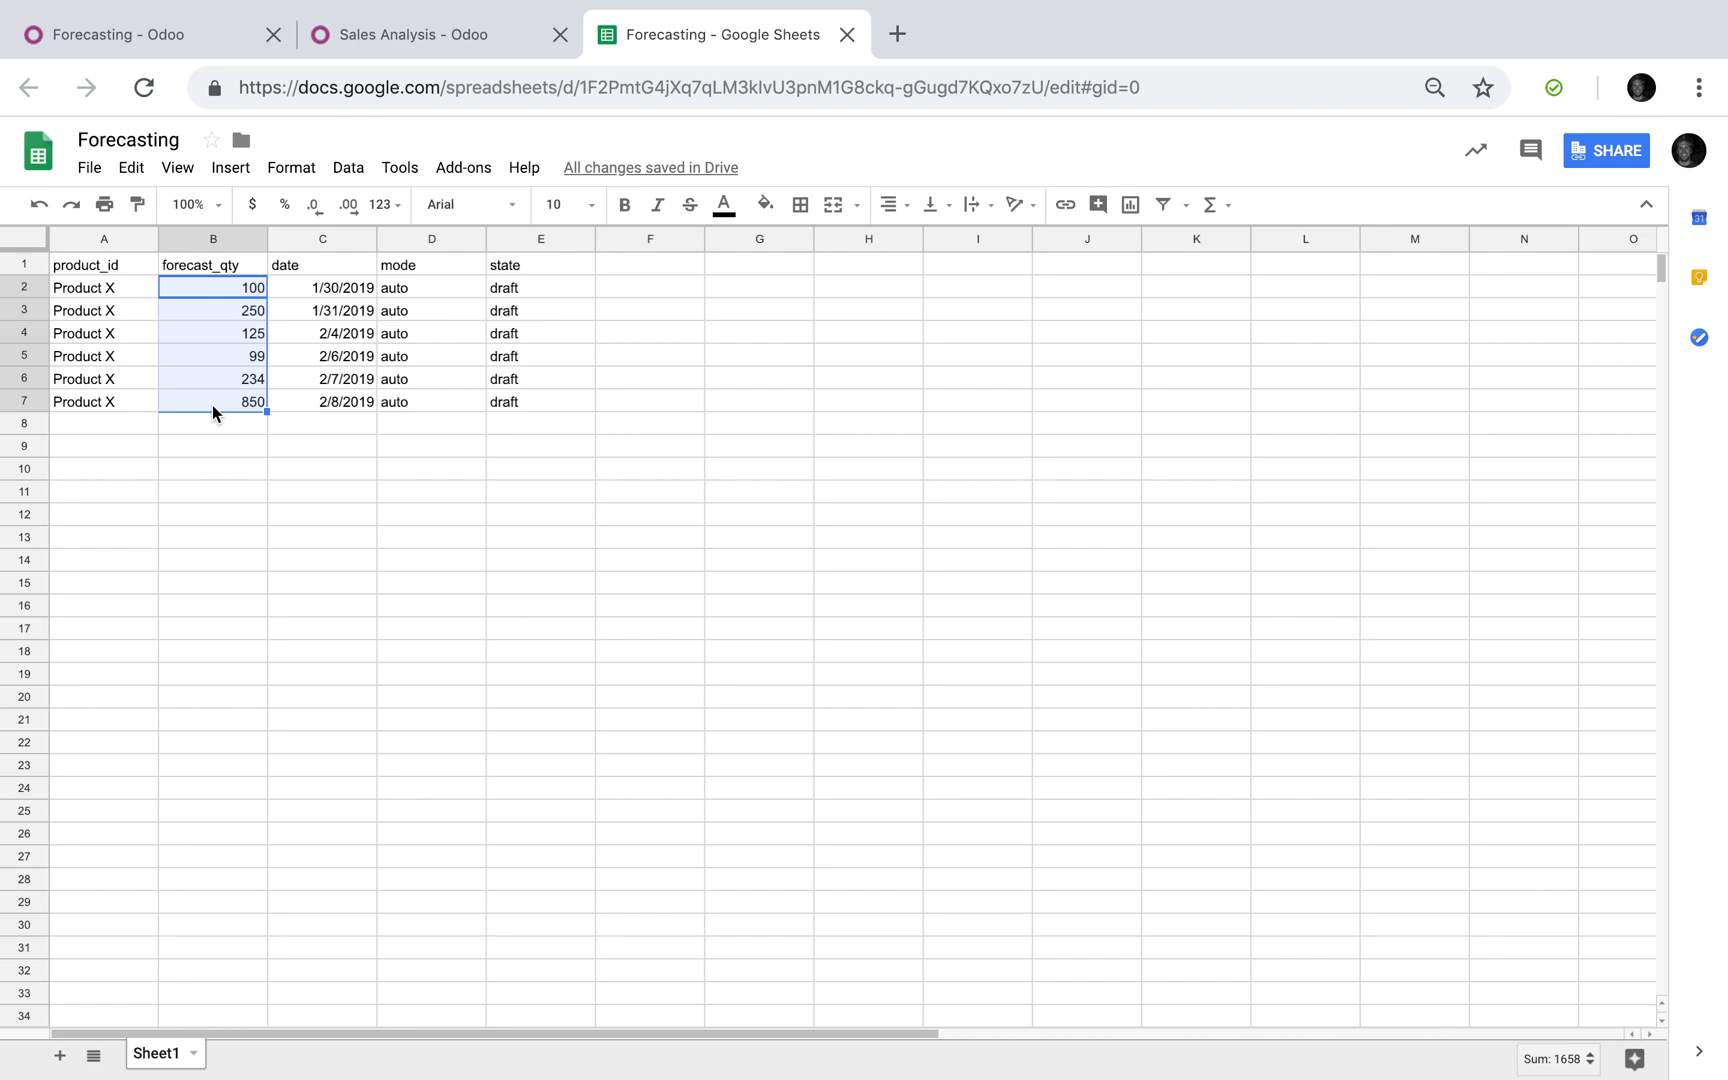
drag(353, 291, 353, 408)
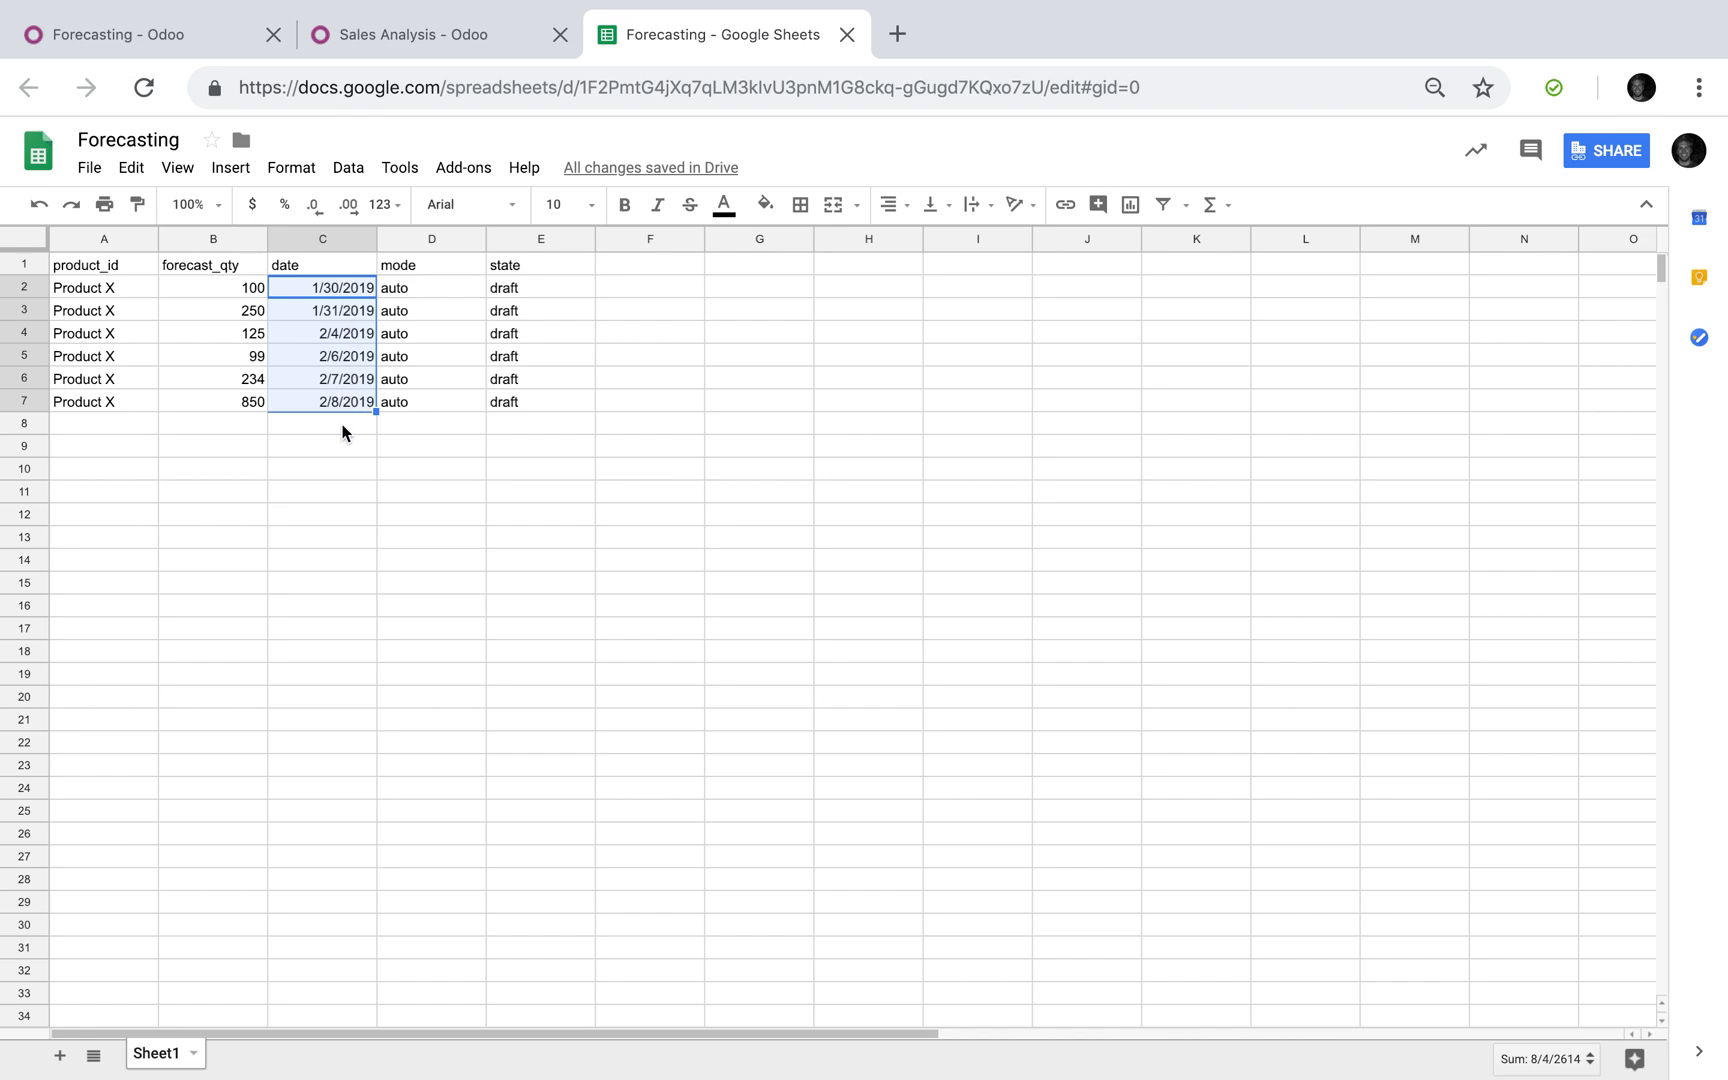
click(353, 444)
drag(406, 266, 536, 452)
click(535, 453)
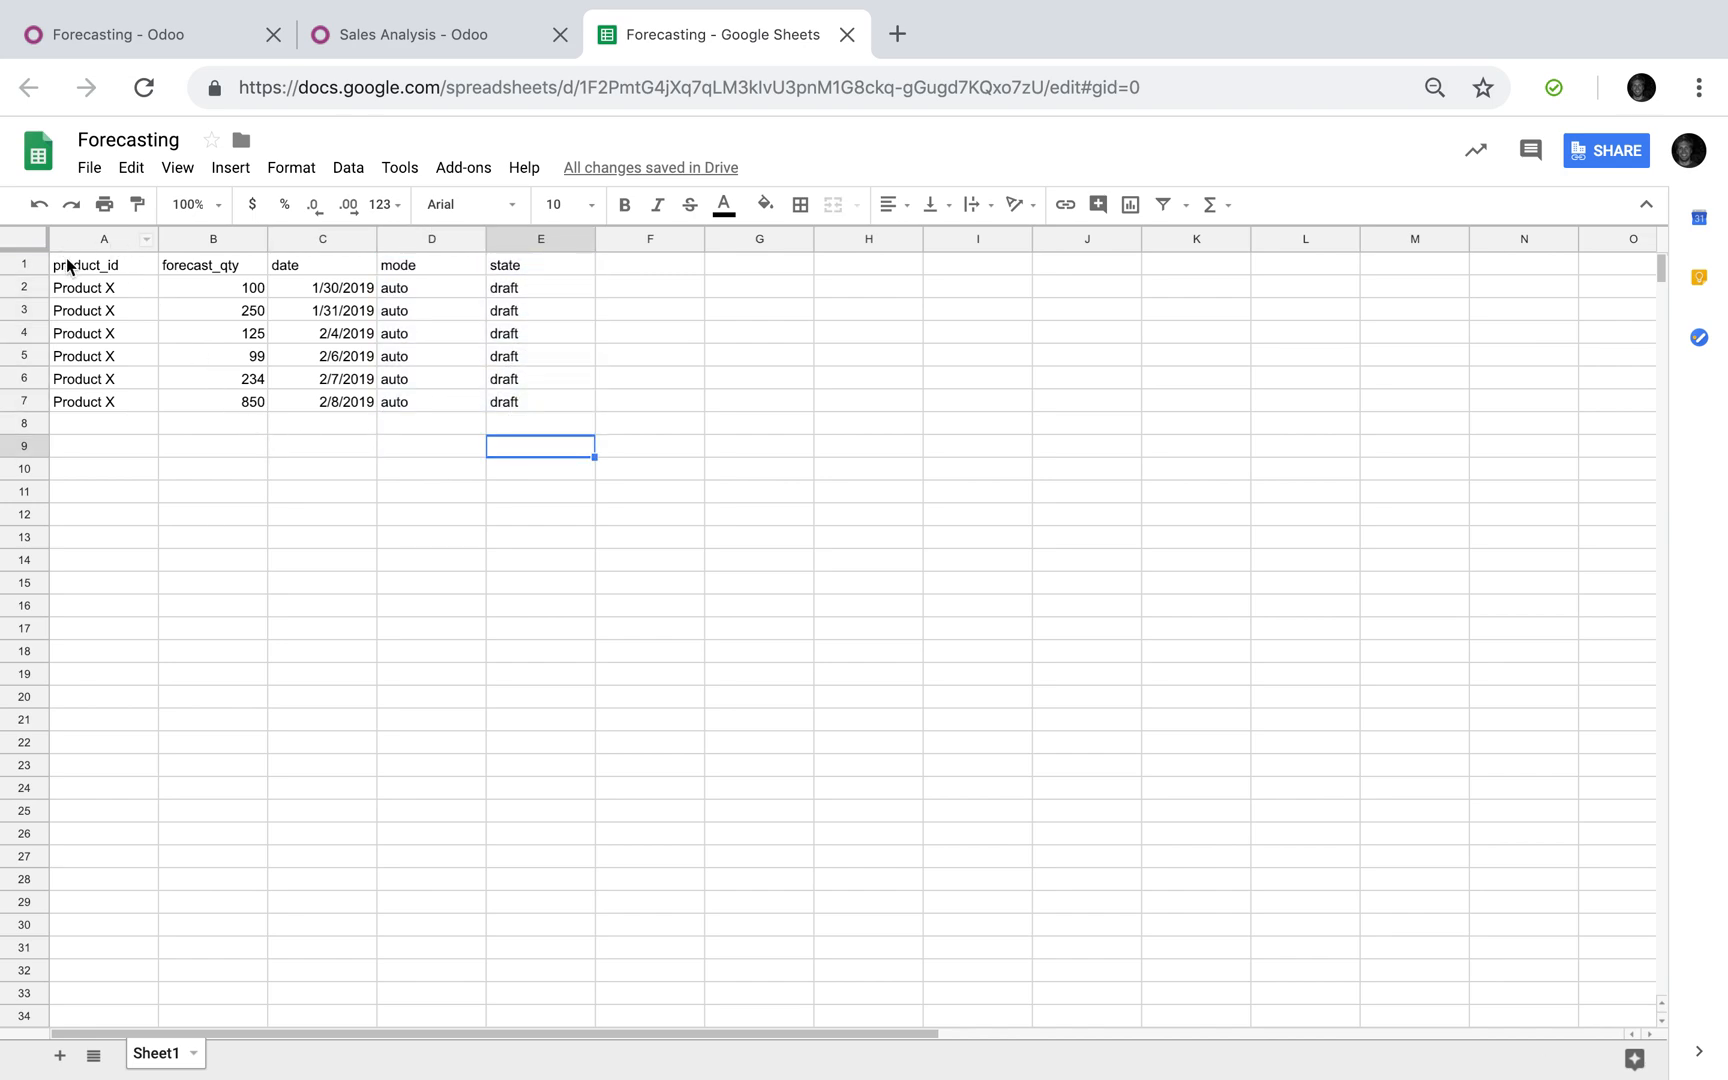
drag(92, 291, 93, 400)
drag(245, 295, 243, 409)
click(353, 297)
drag(353, 297, 353, 414)
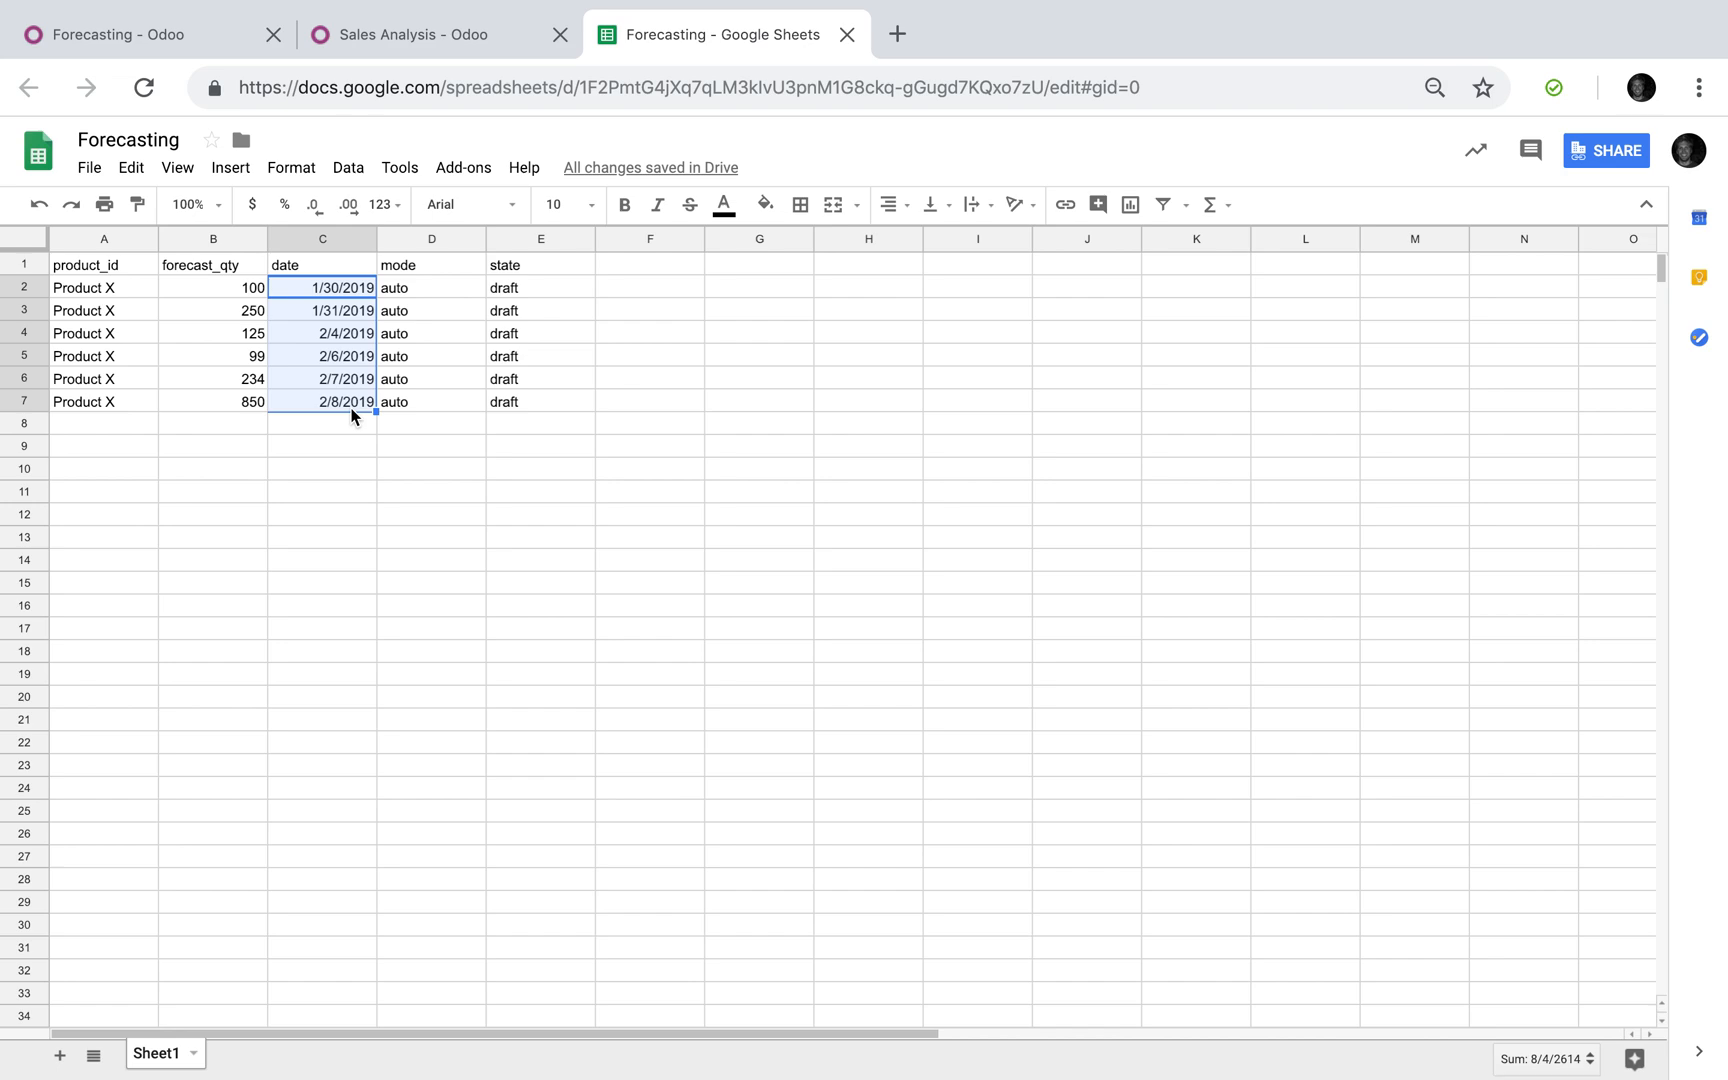
Download the current sheet as a comma-separated values (.csv) file.
click(89, 167)
mouse_move(158, 259)
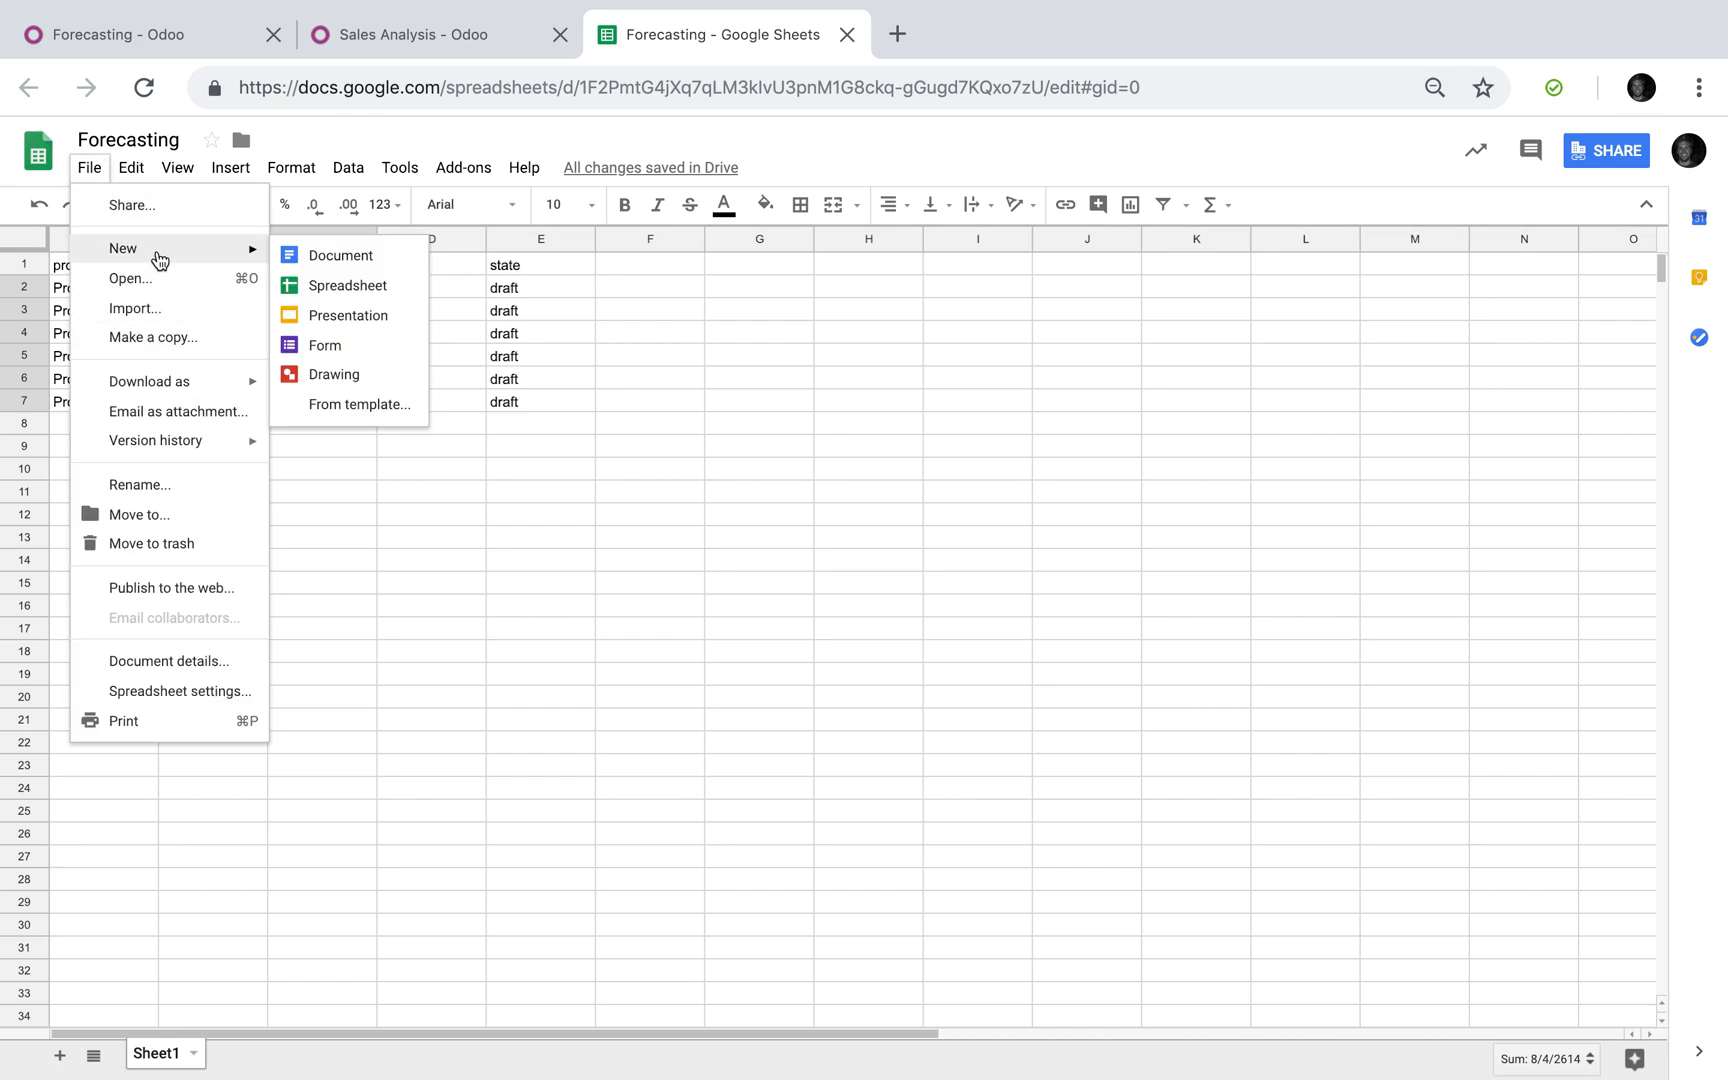
mouse_move(166, 380)
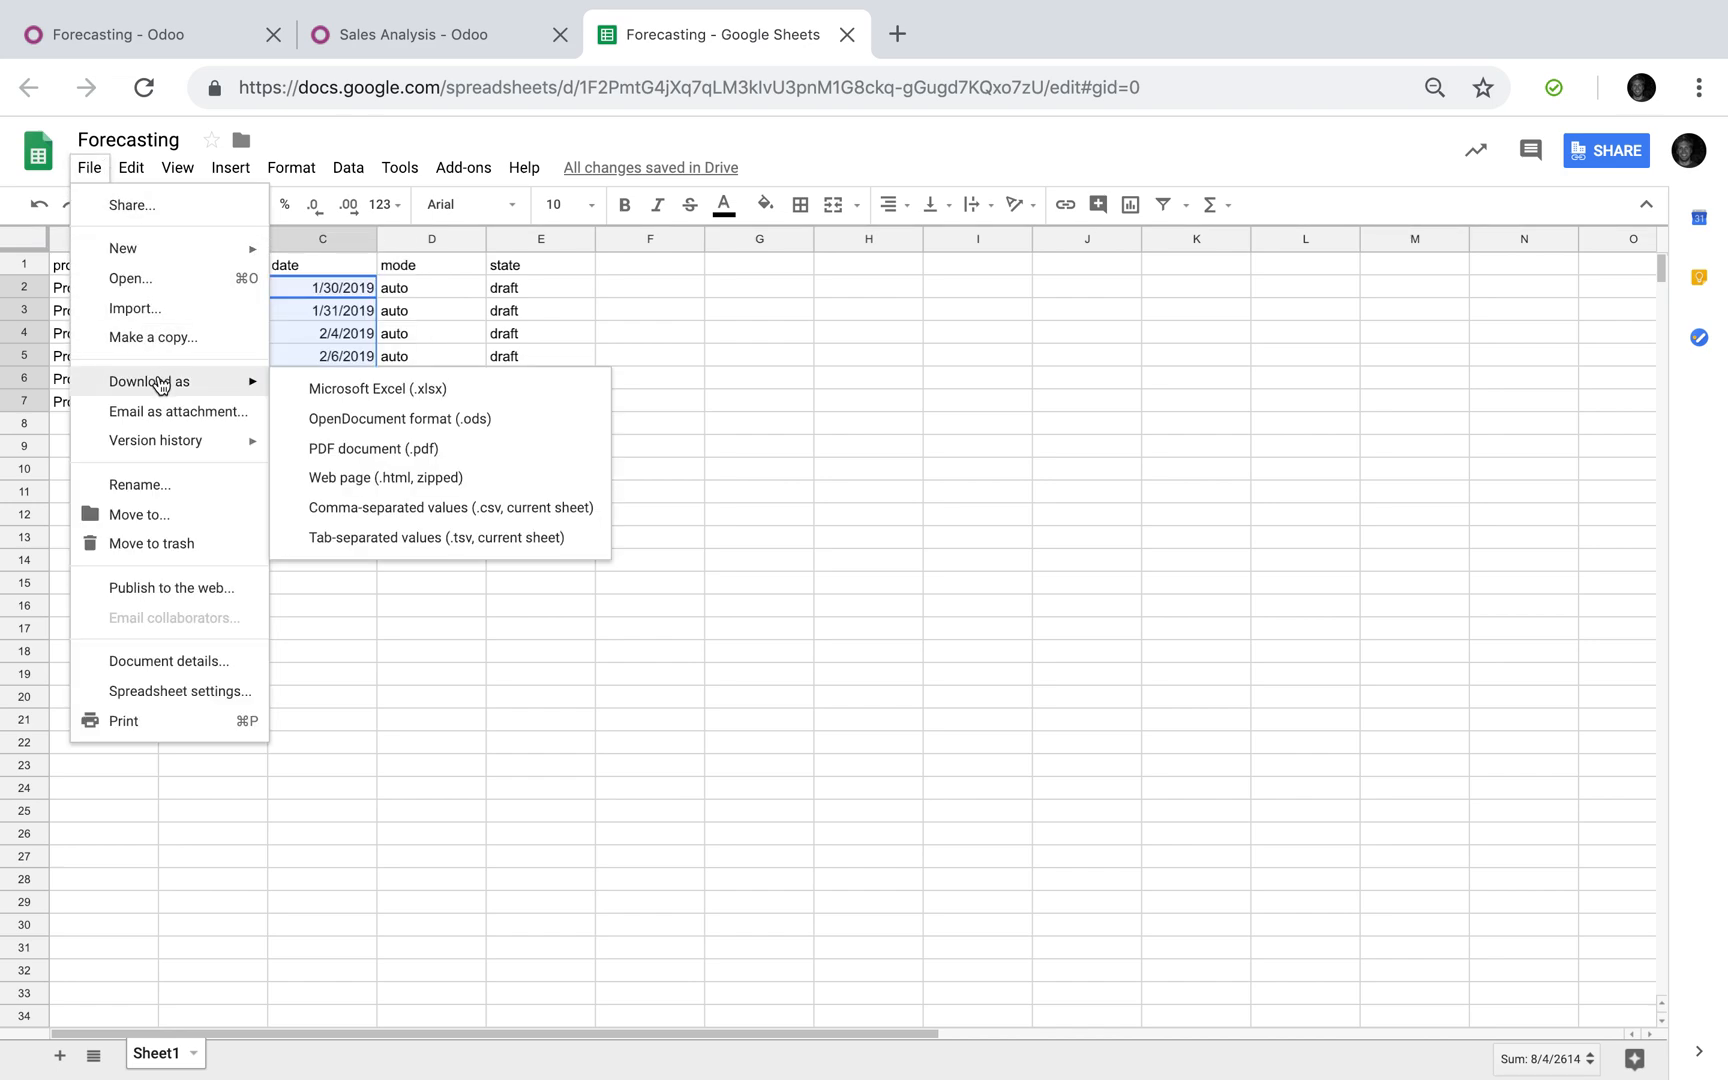
click(431, 510)
Switch to the forecast demo database in Odoo and open the Forecasting list in the Inventory app.
click(162, 38)
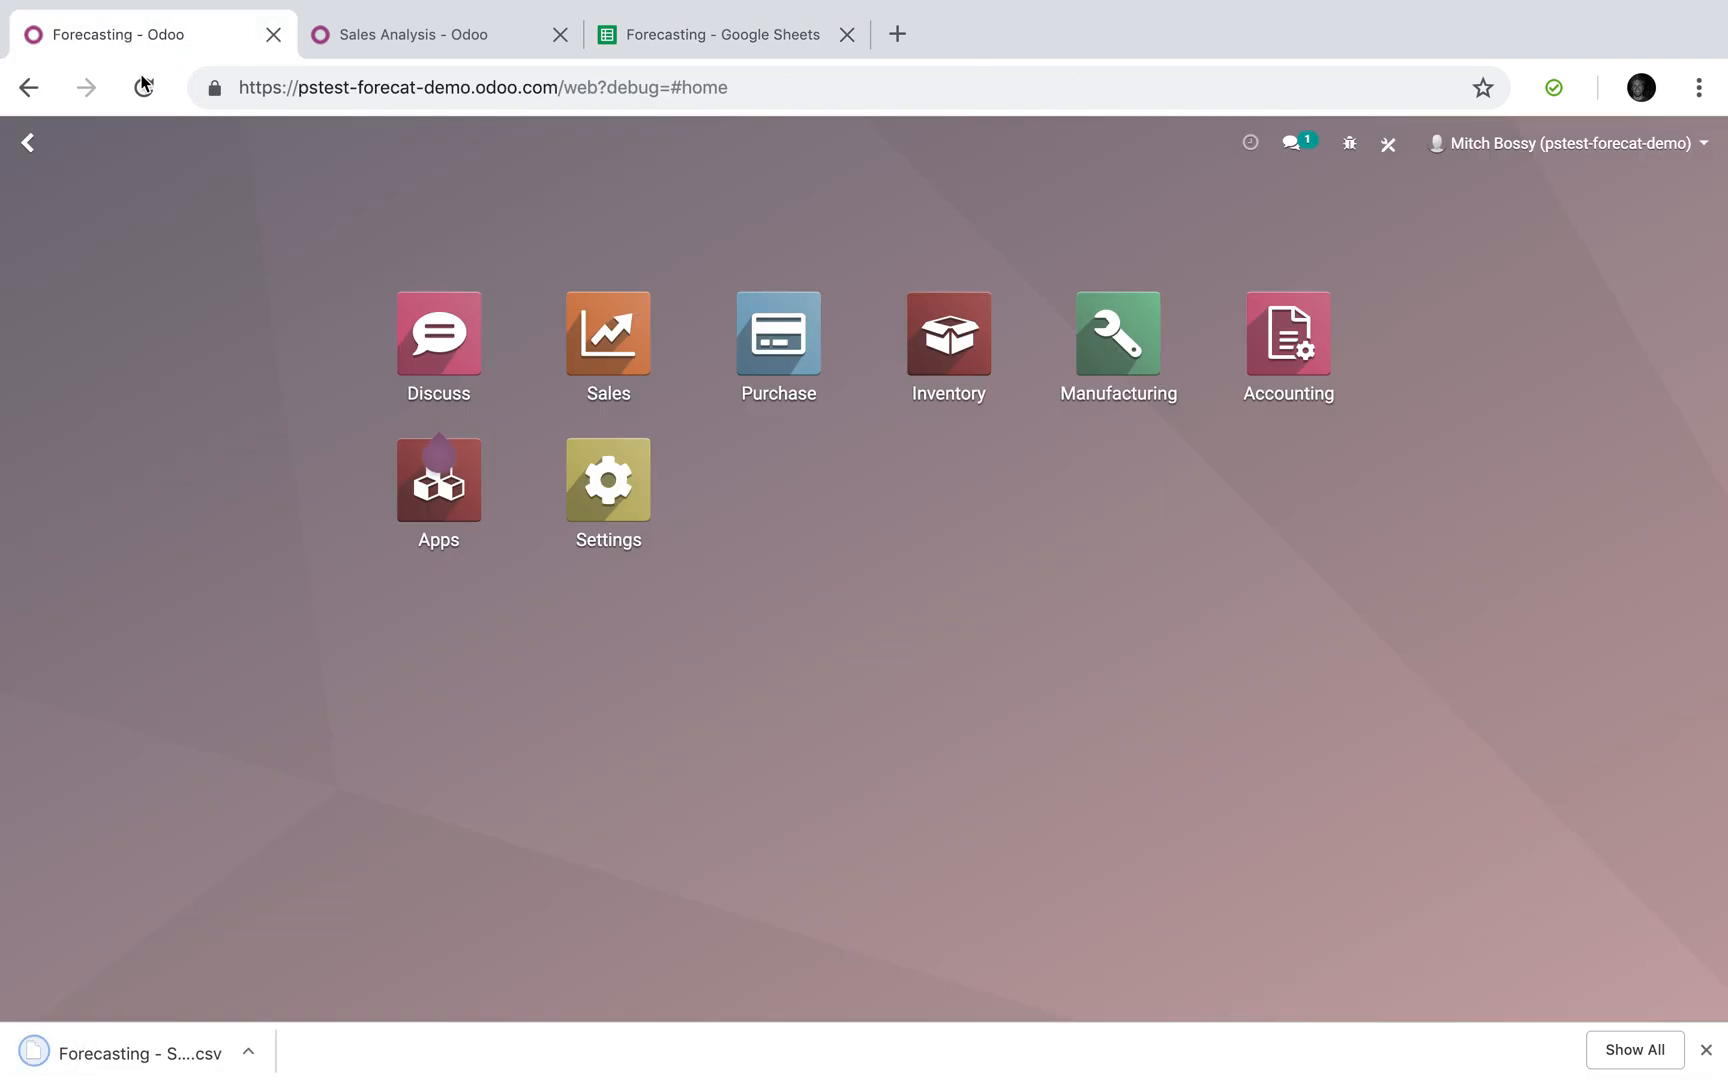
click(914, 352)
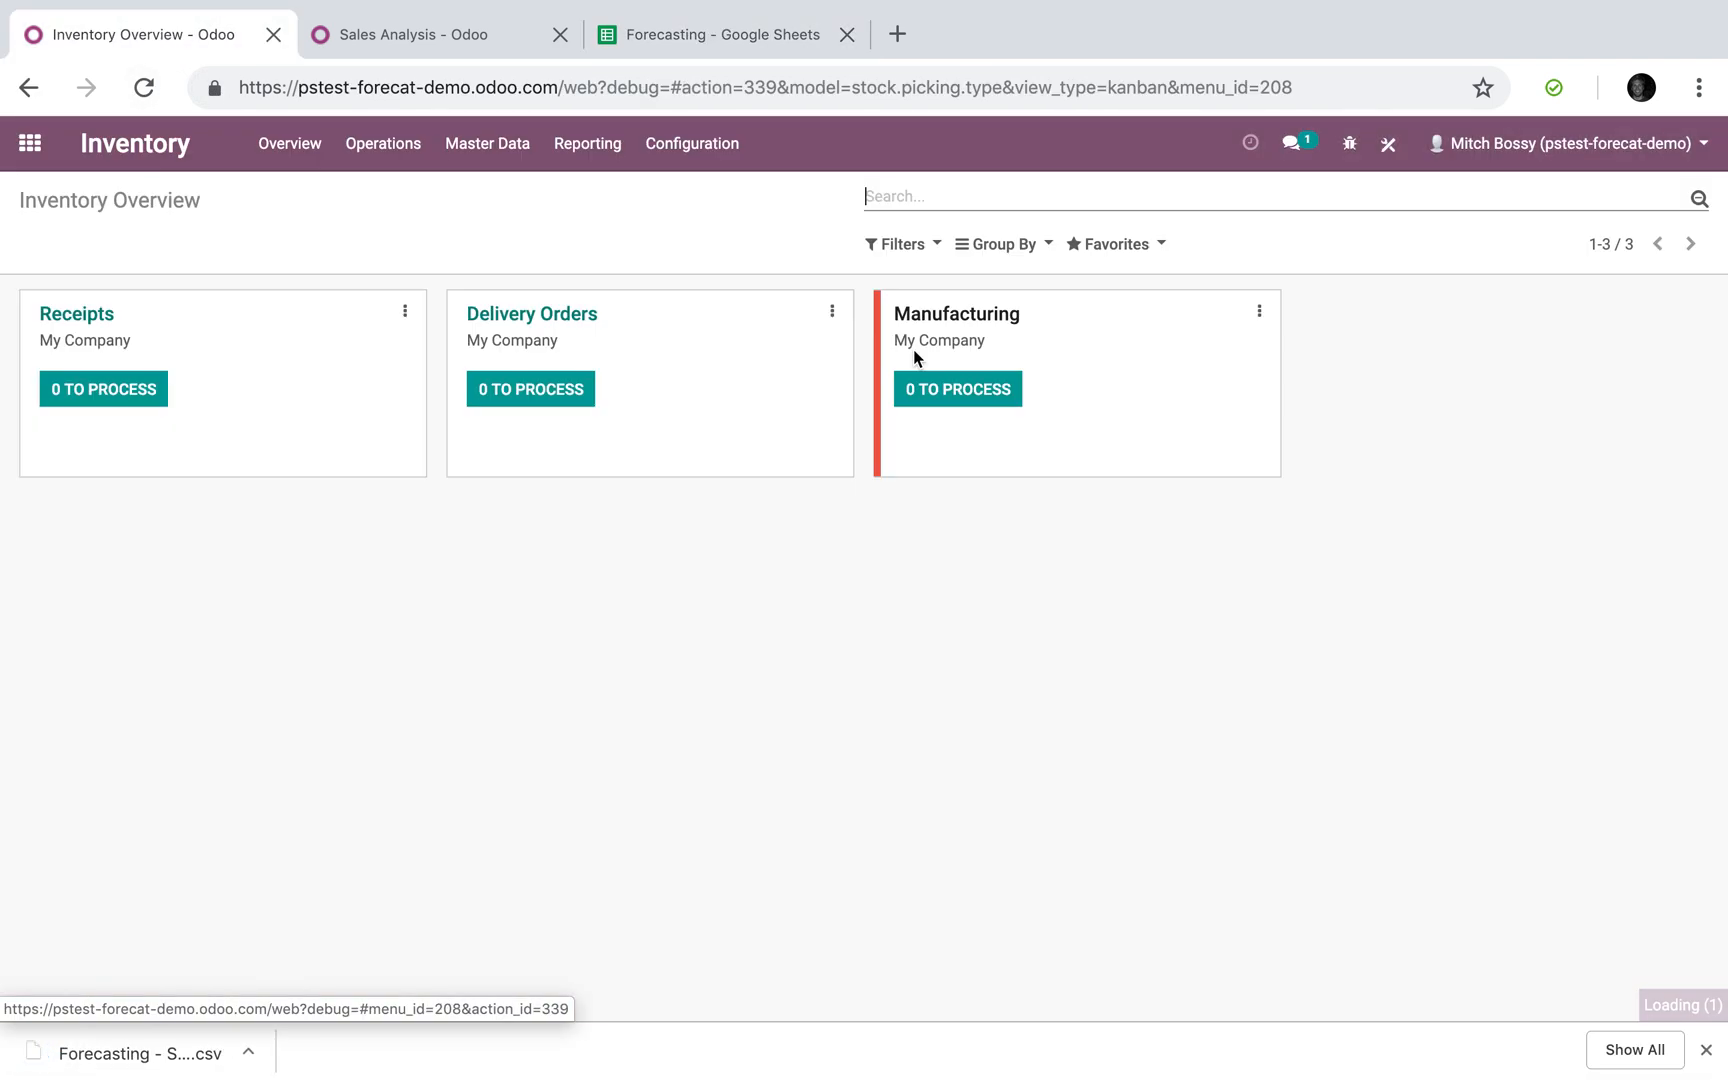
click(466, 155)
mouse_move(572, 160)
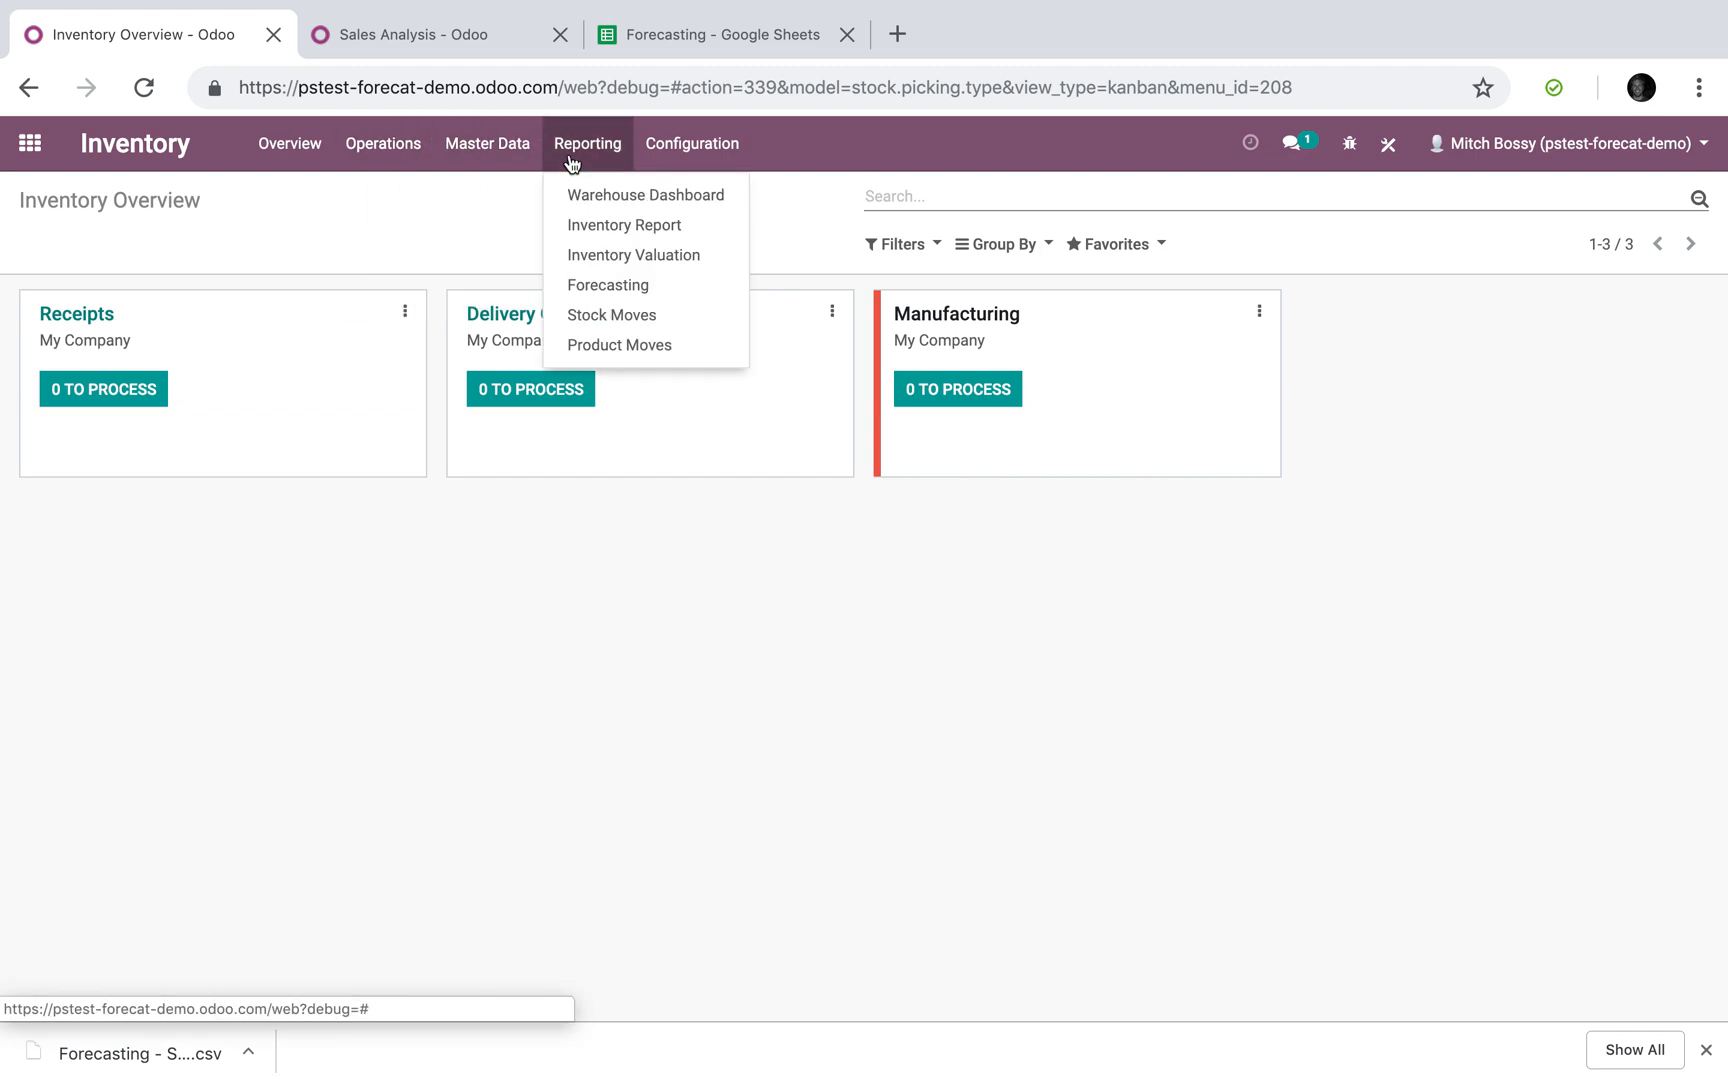
click(664, 292)
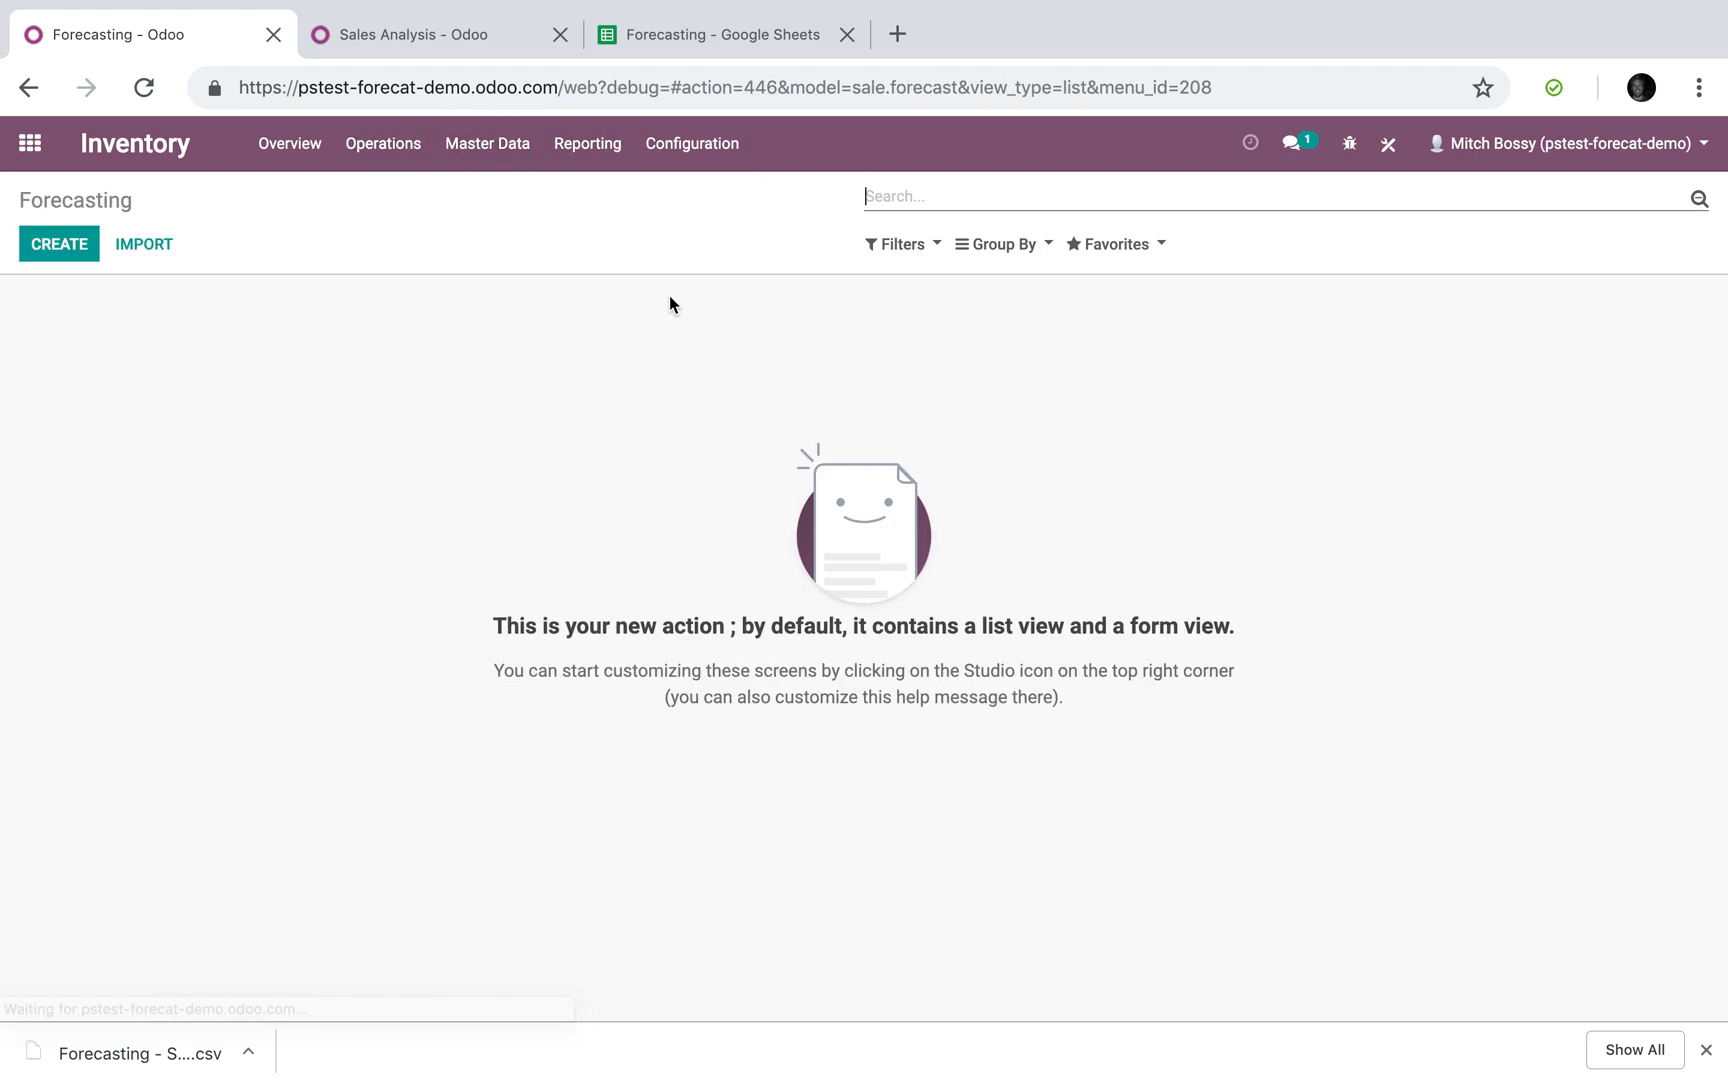
Start a file import for the Forecasting list and load Forecasting - Sheet1.csv.
click(155, 254)
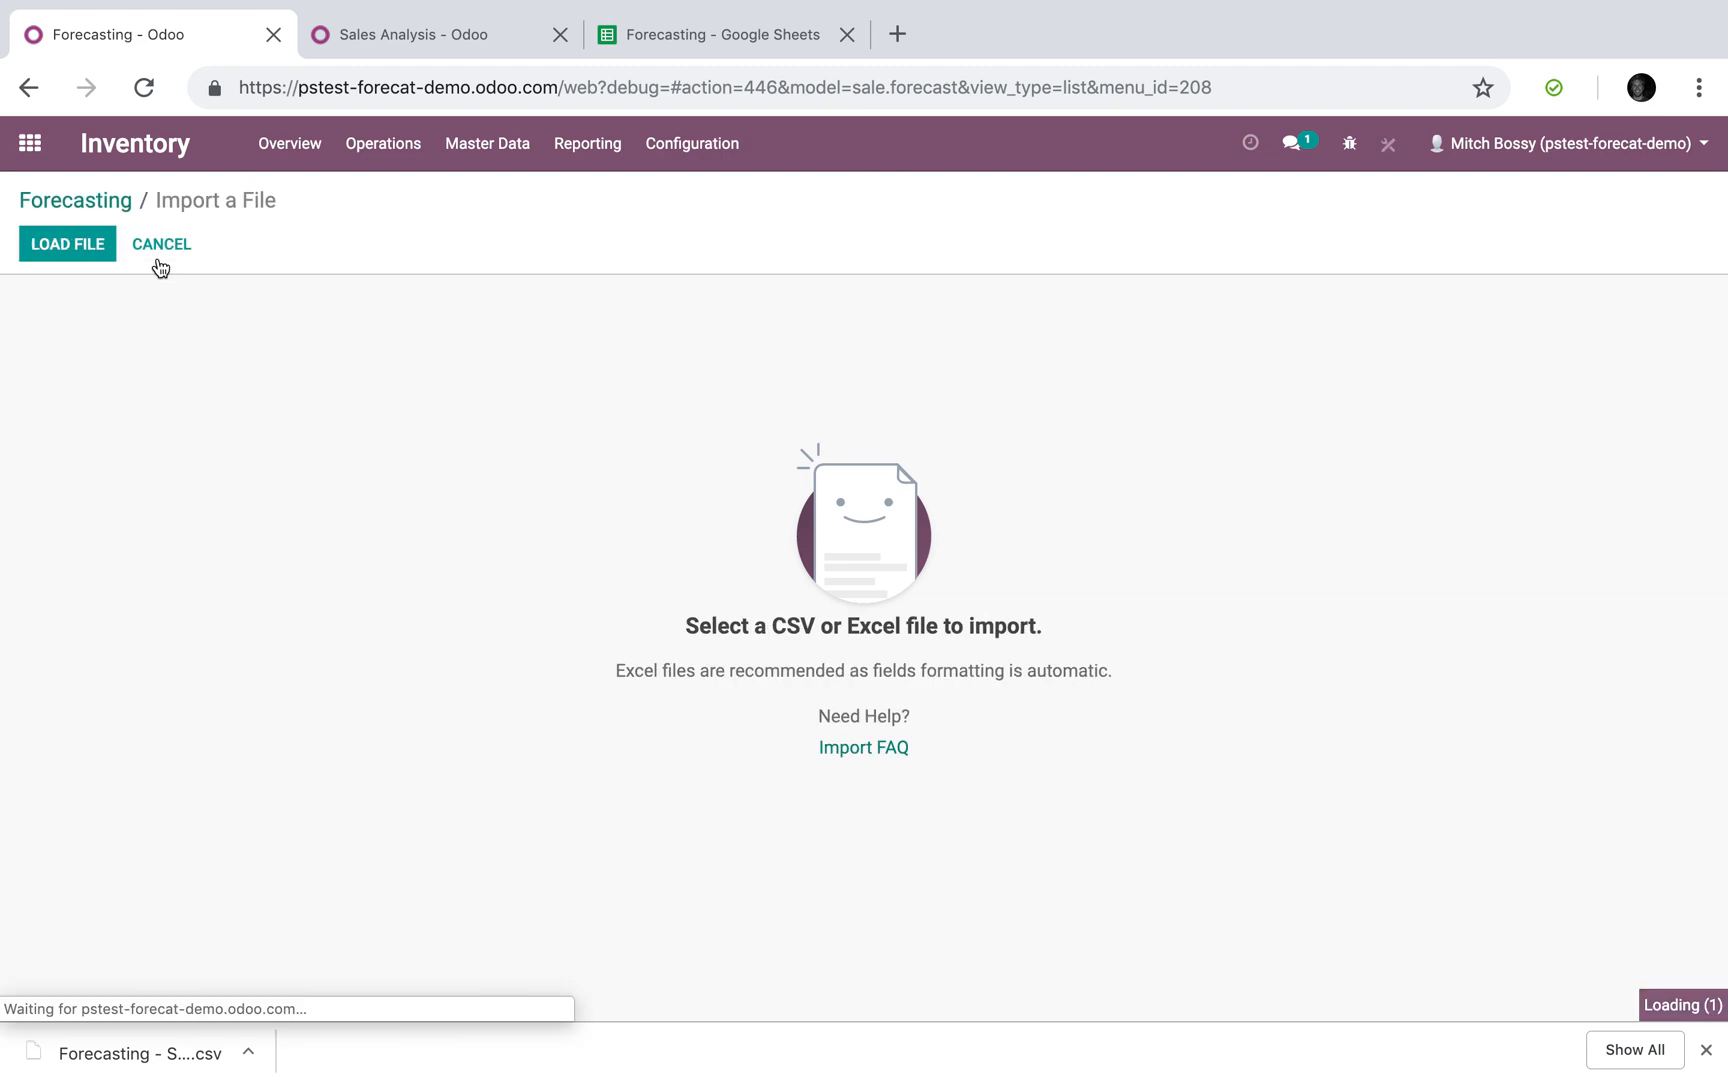
click(88, 245)
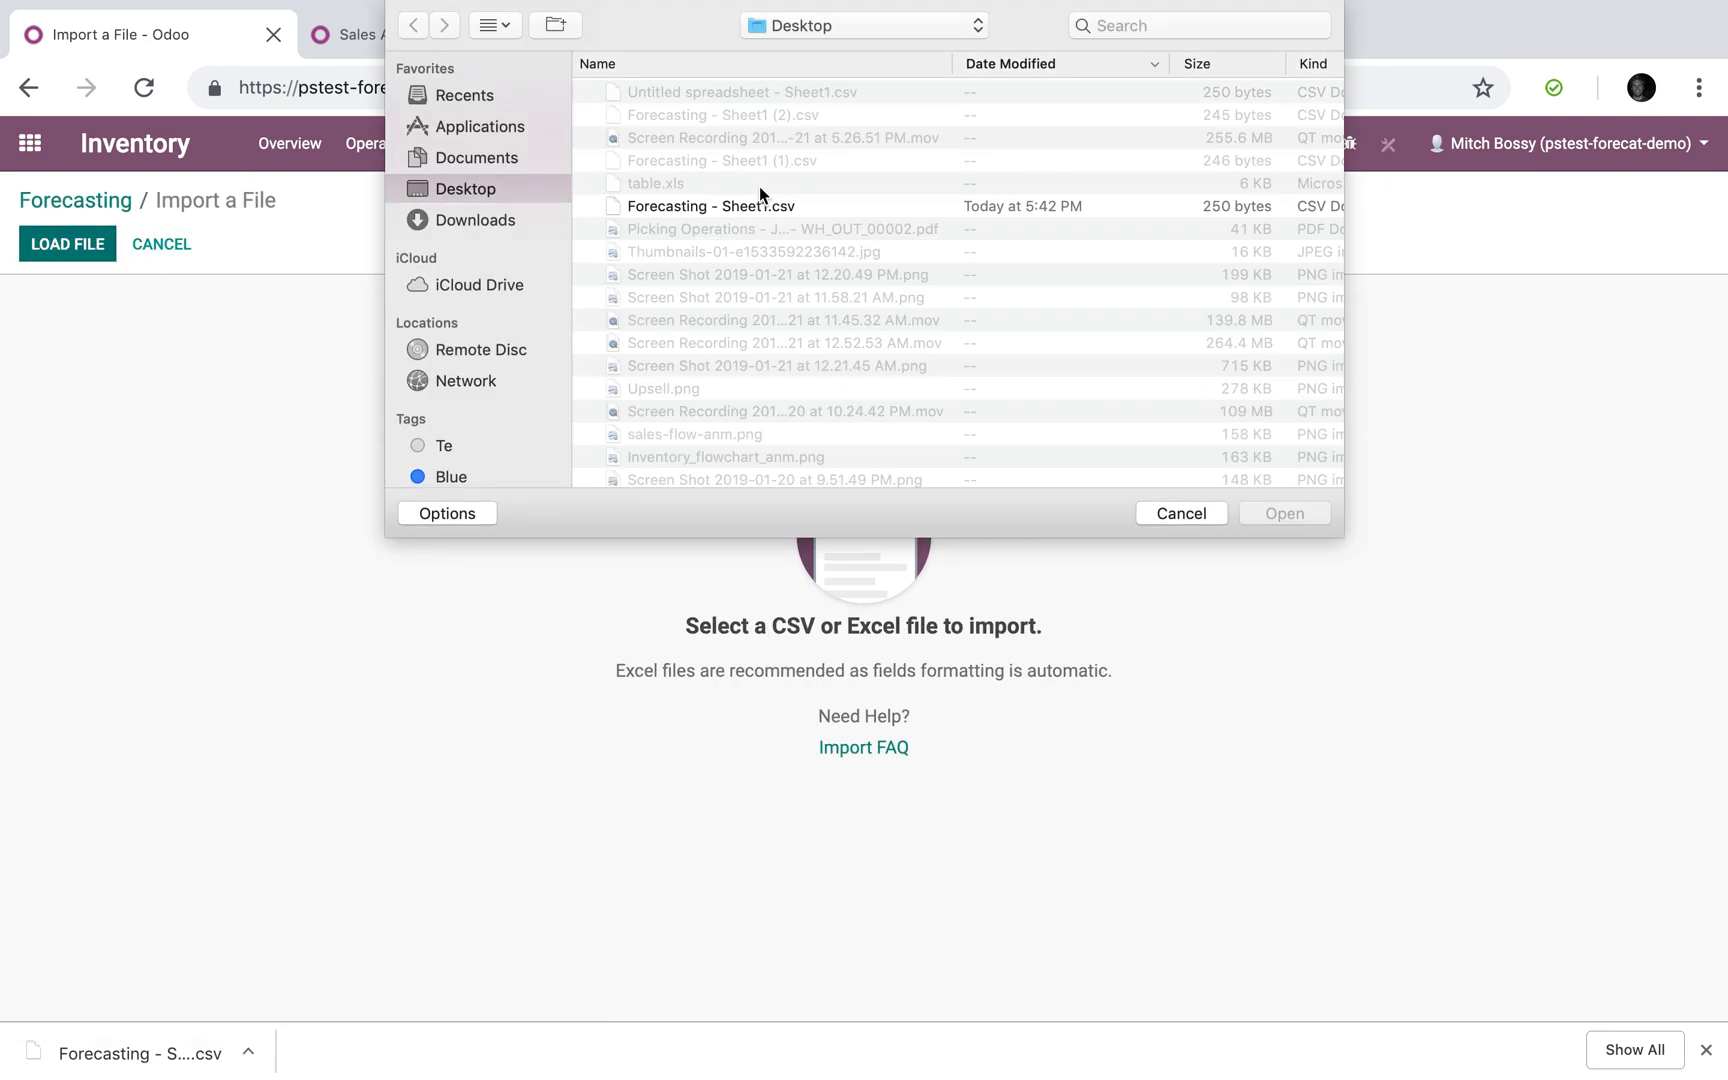
double_click(721, 91)
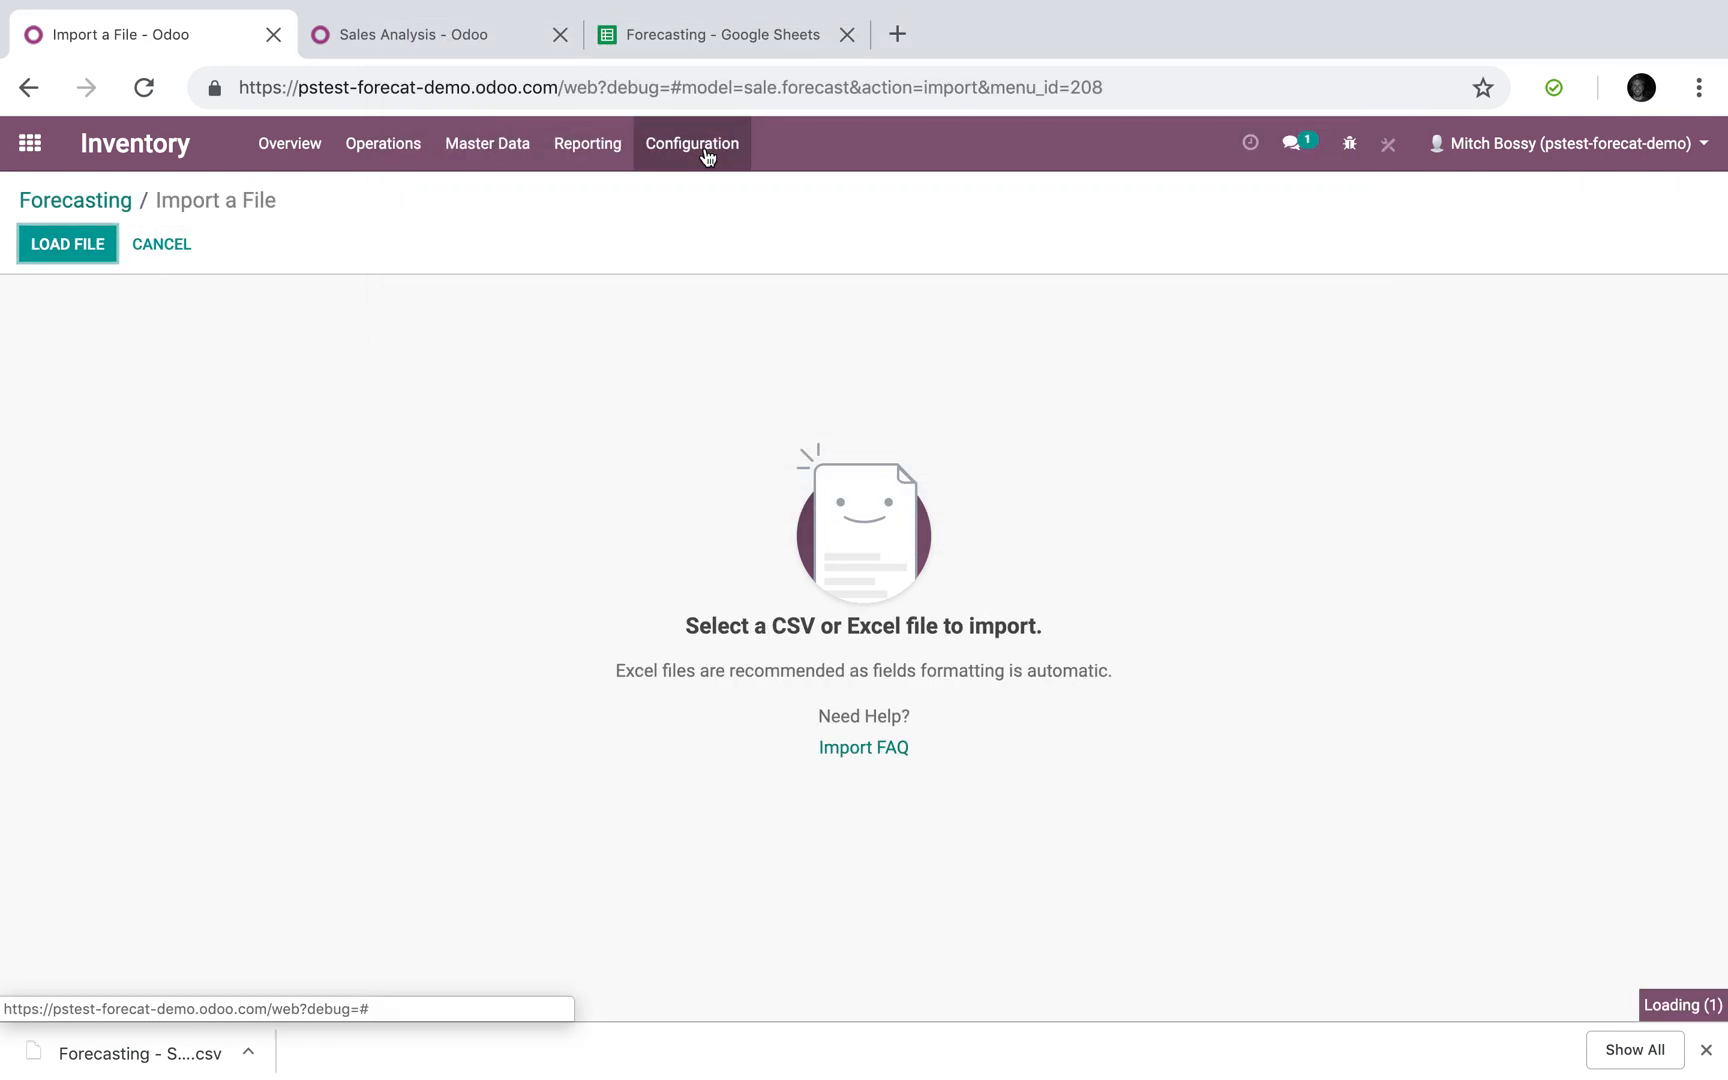
Test the import, import the forecast rows, and open the Product X forecast dated 01/30/2019.
click(185, 249)
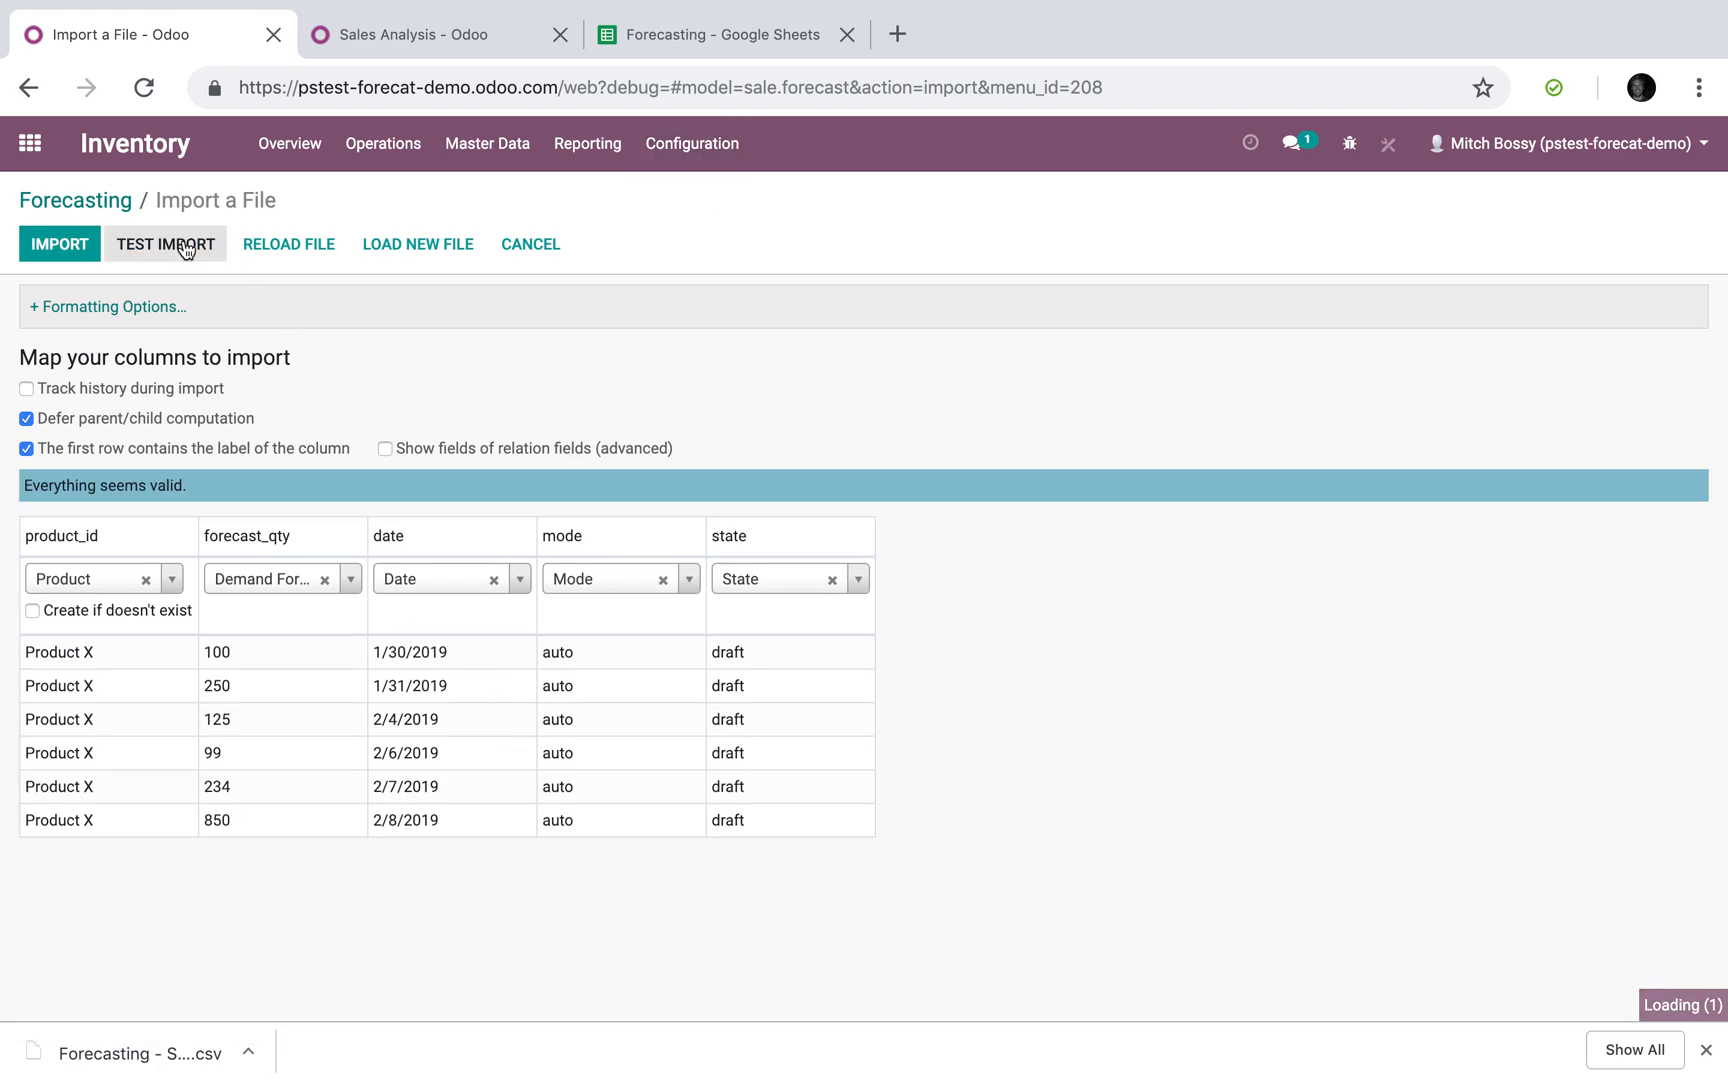
click(45, 242)
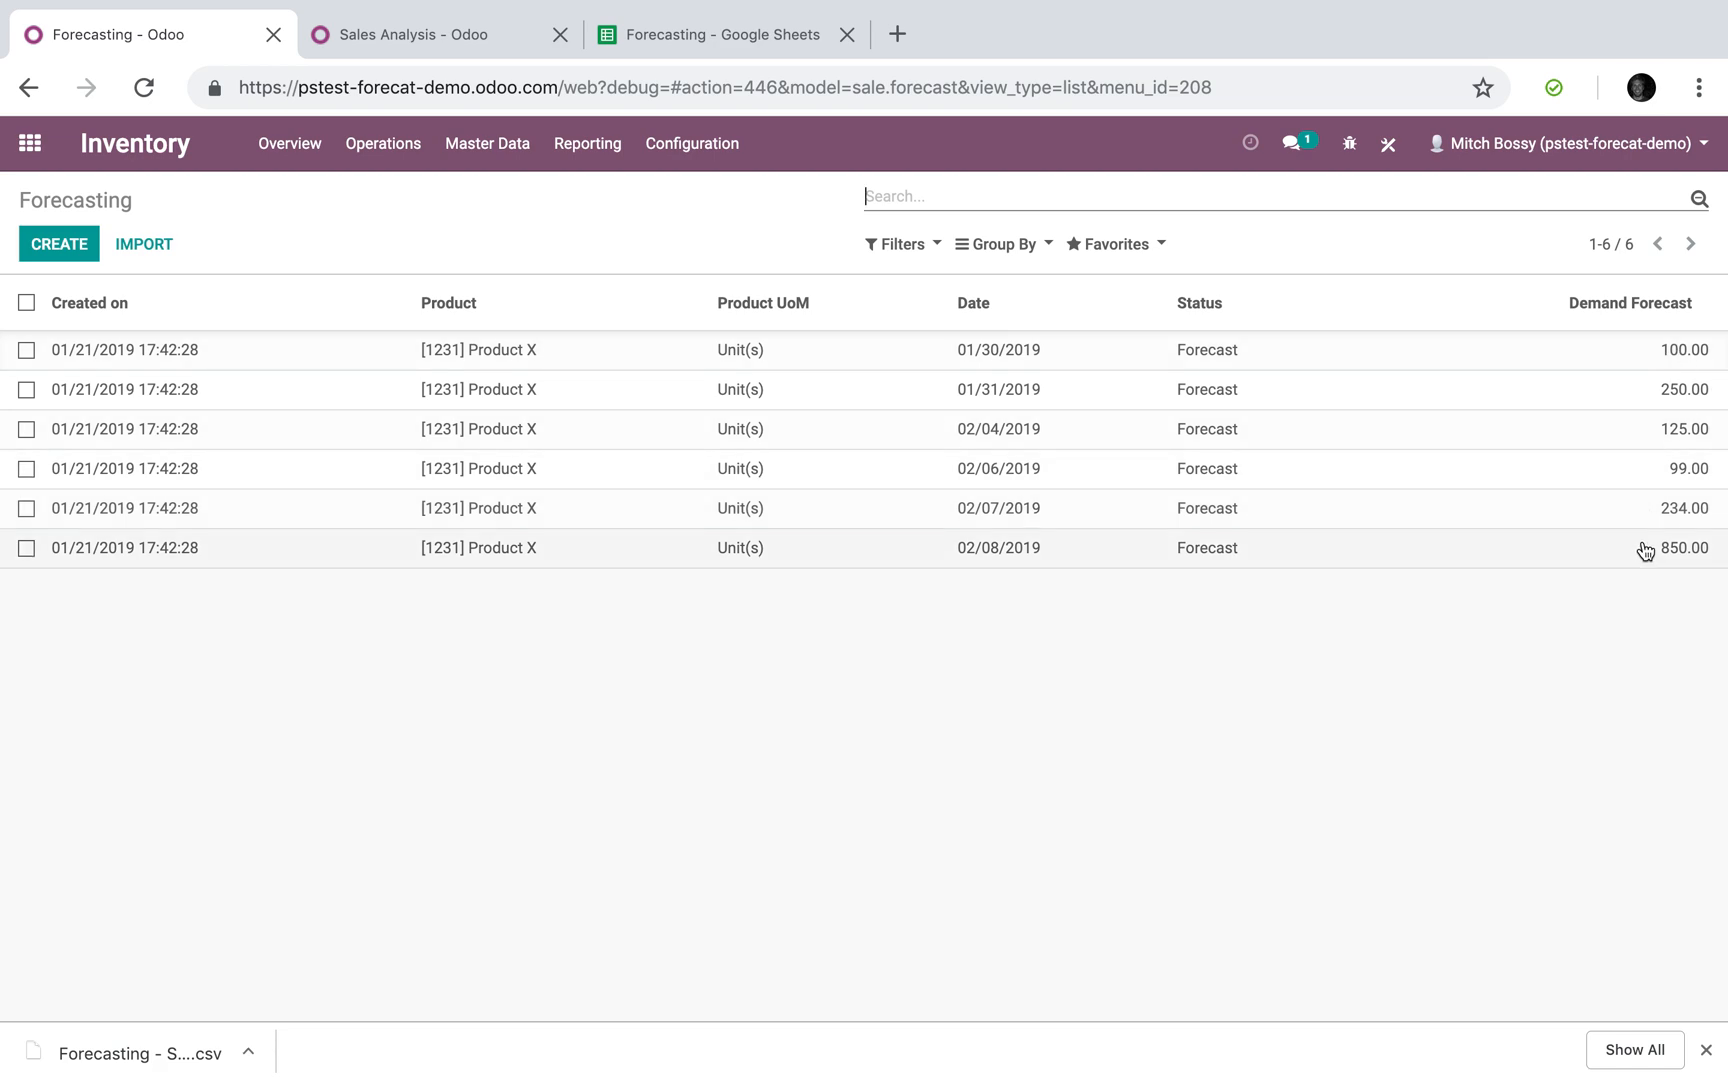
click(1002, 357)
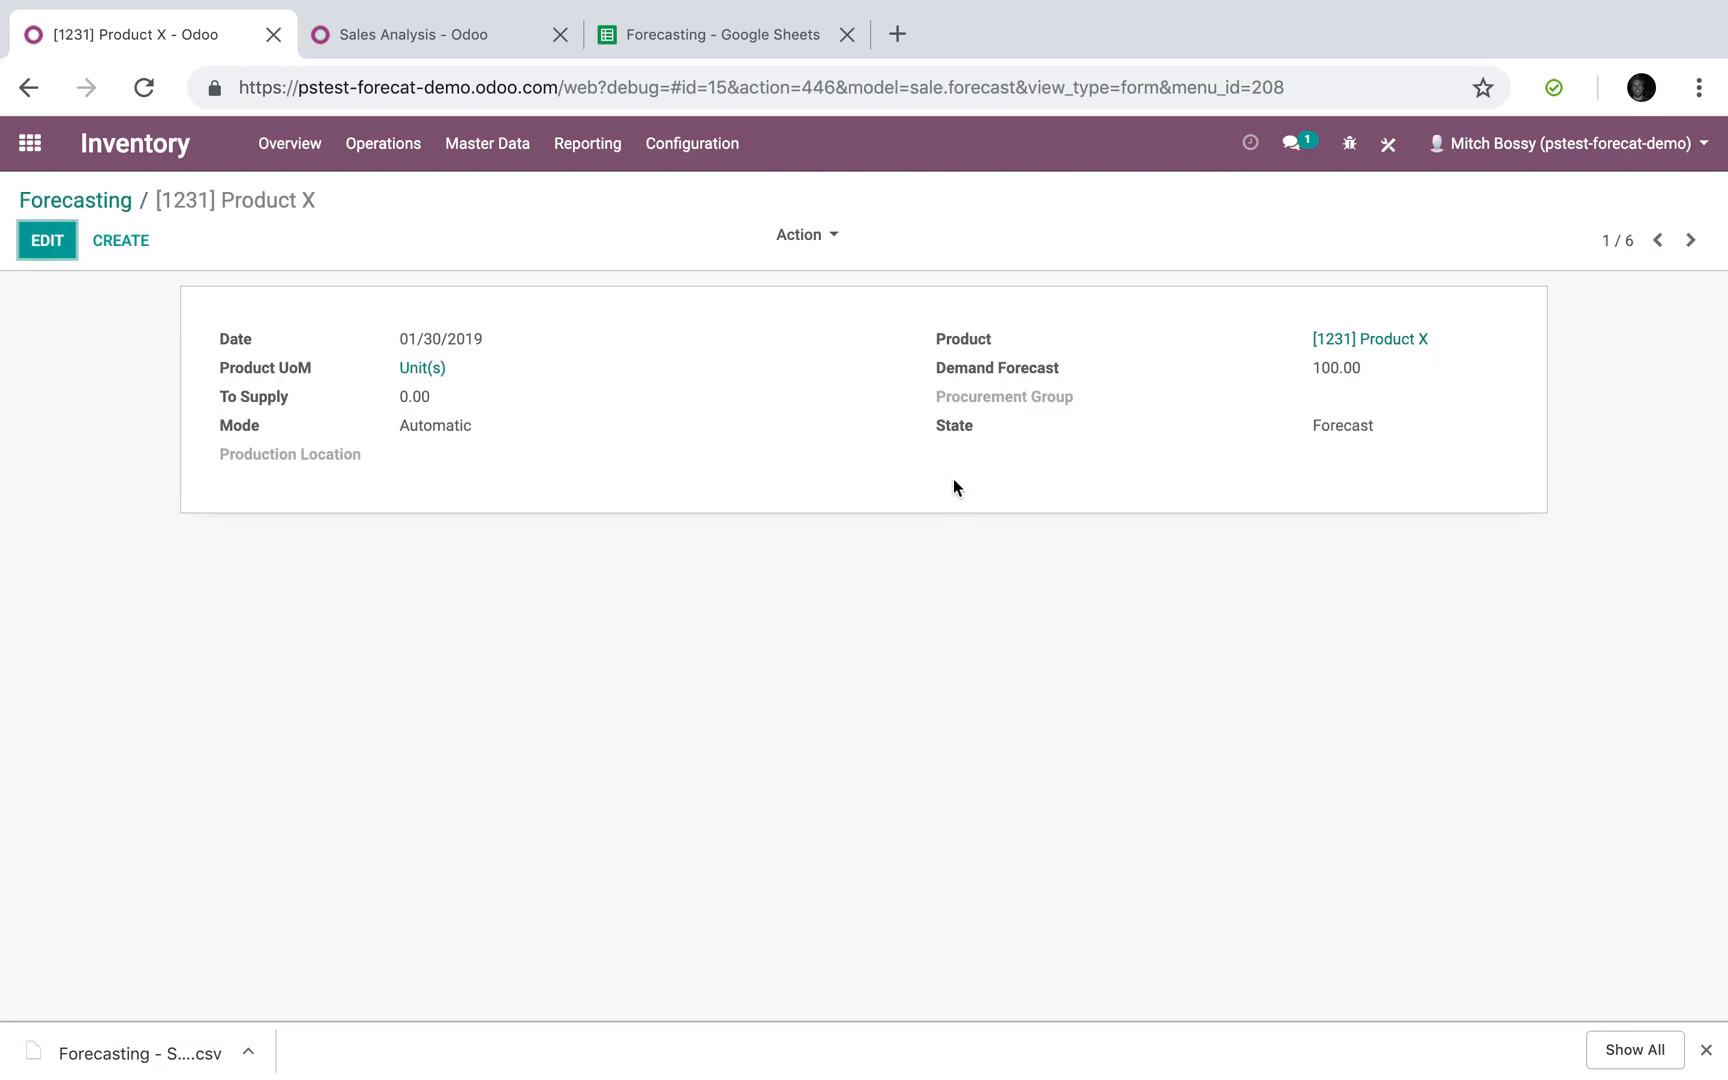
Review the editable fields of the 01/30/2019 Product X forecast, save it unchanged, and return to the Forecasting list.
click(46, 240)
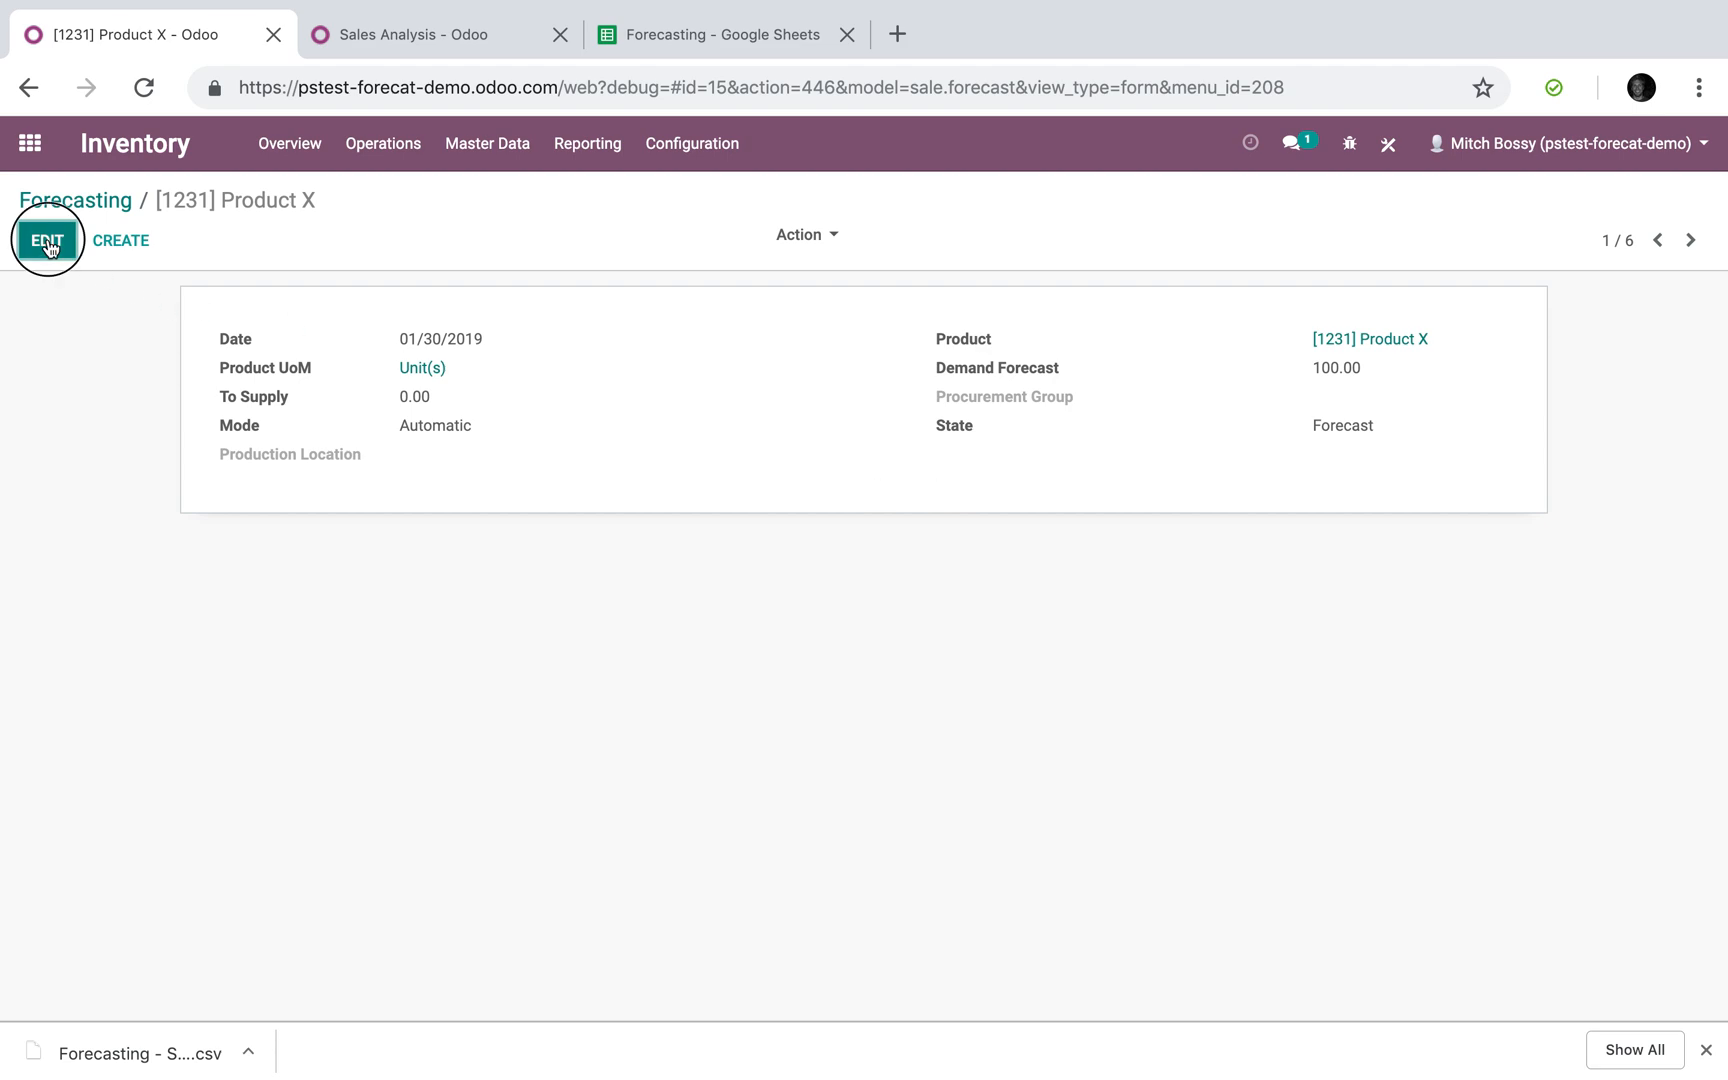
click(1296, 372)
click(1248, 399)
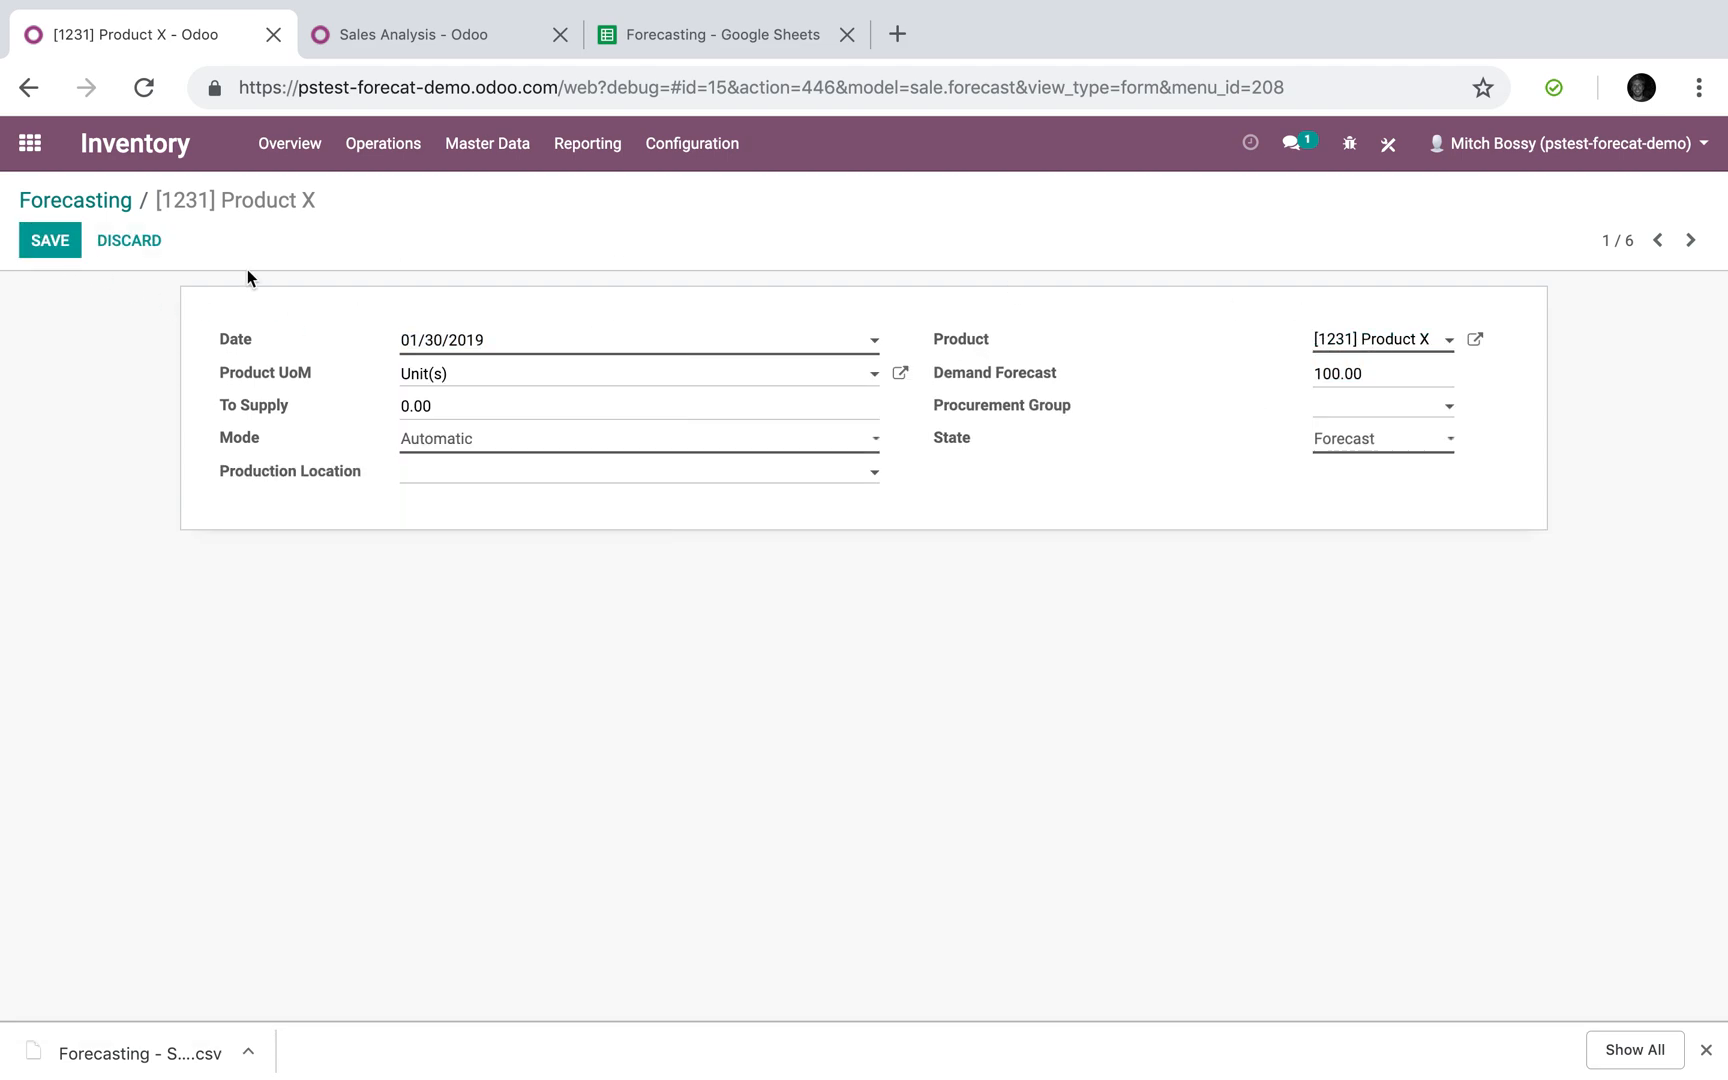
click(50, 240)
click(105, 200)
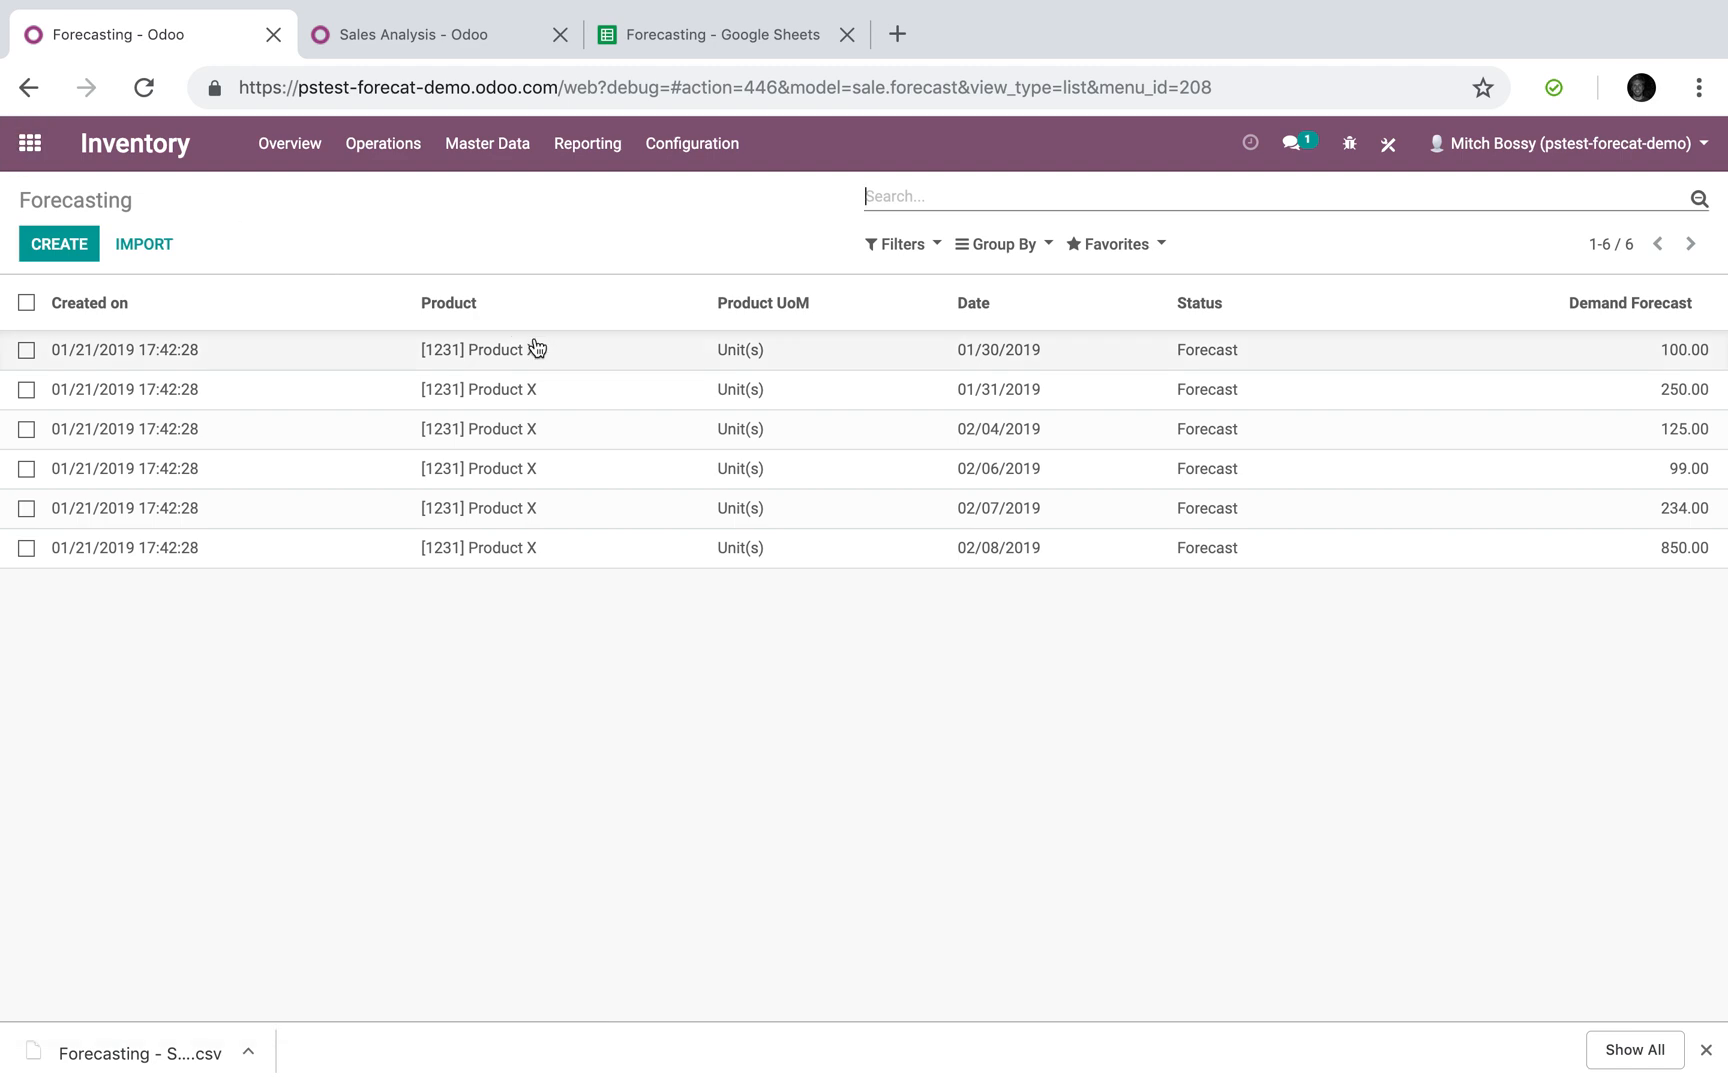
Switch to the Manufacturing app and open the Master Production Schedule.
click(30, 143)
click(1085, 332)
click(546, 150)
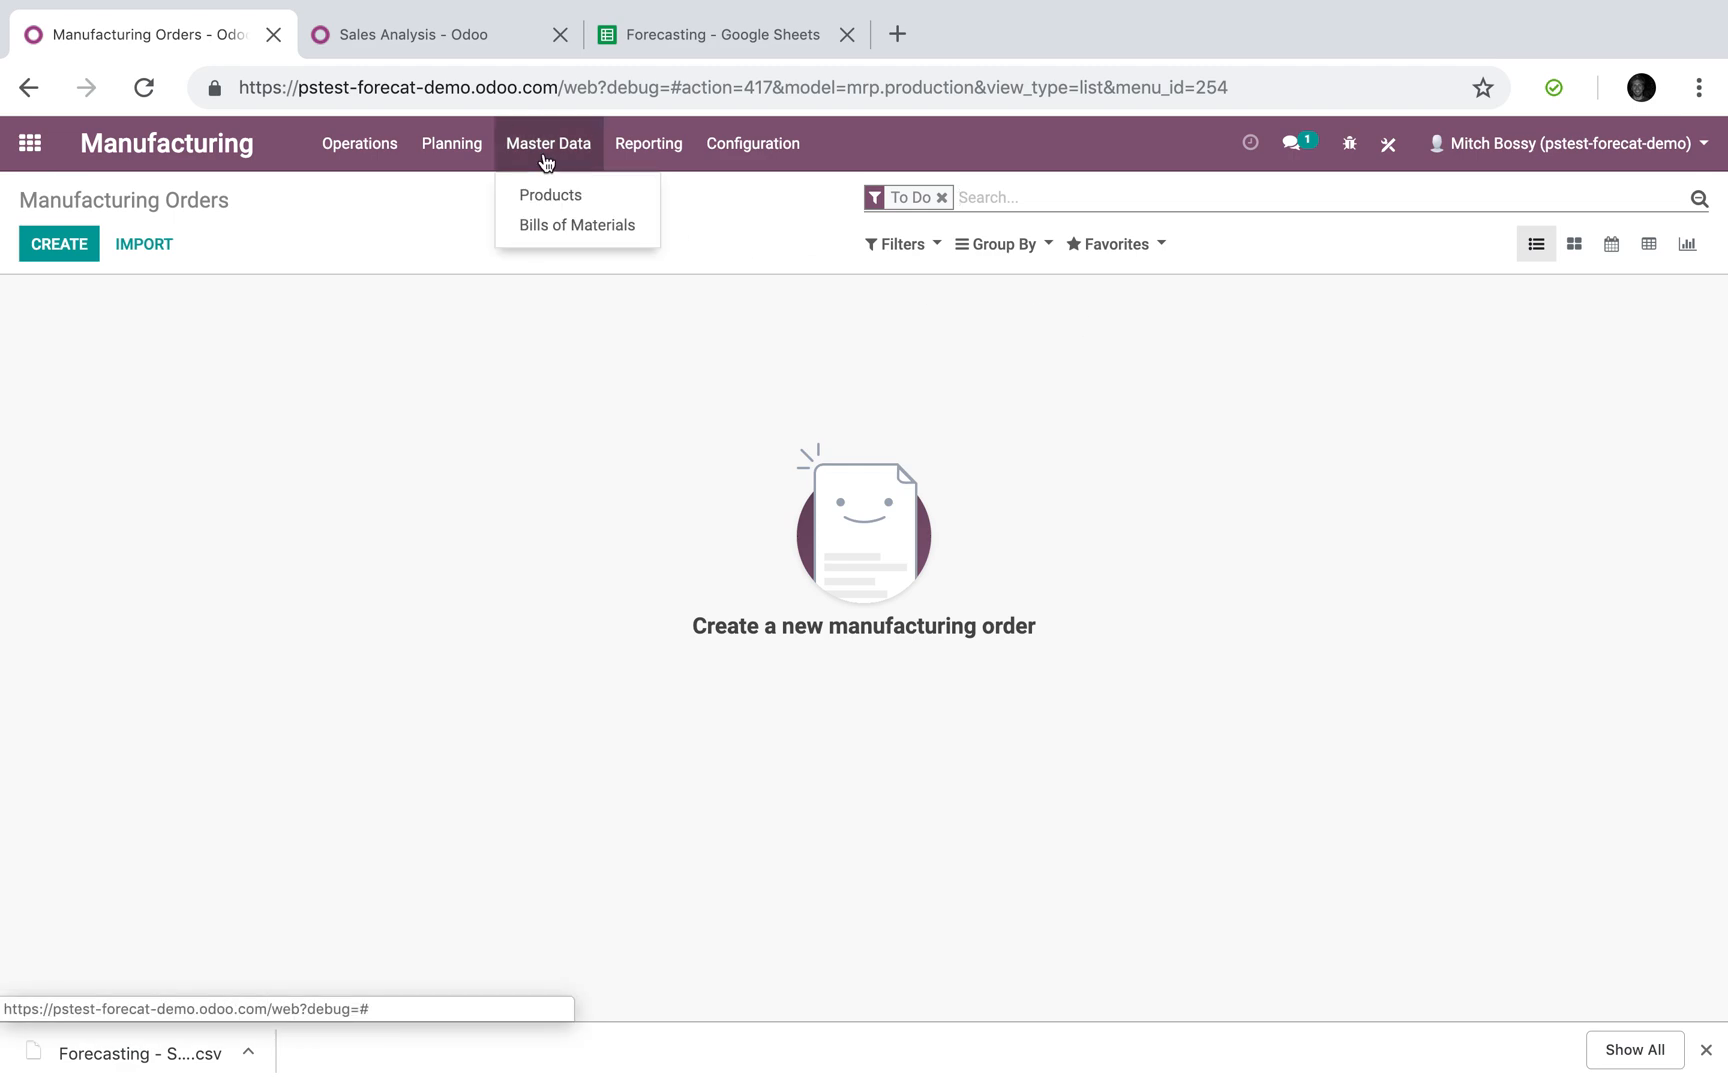
mouse_move(486, 174)
click(482, 222)
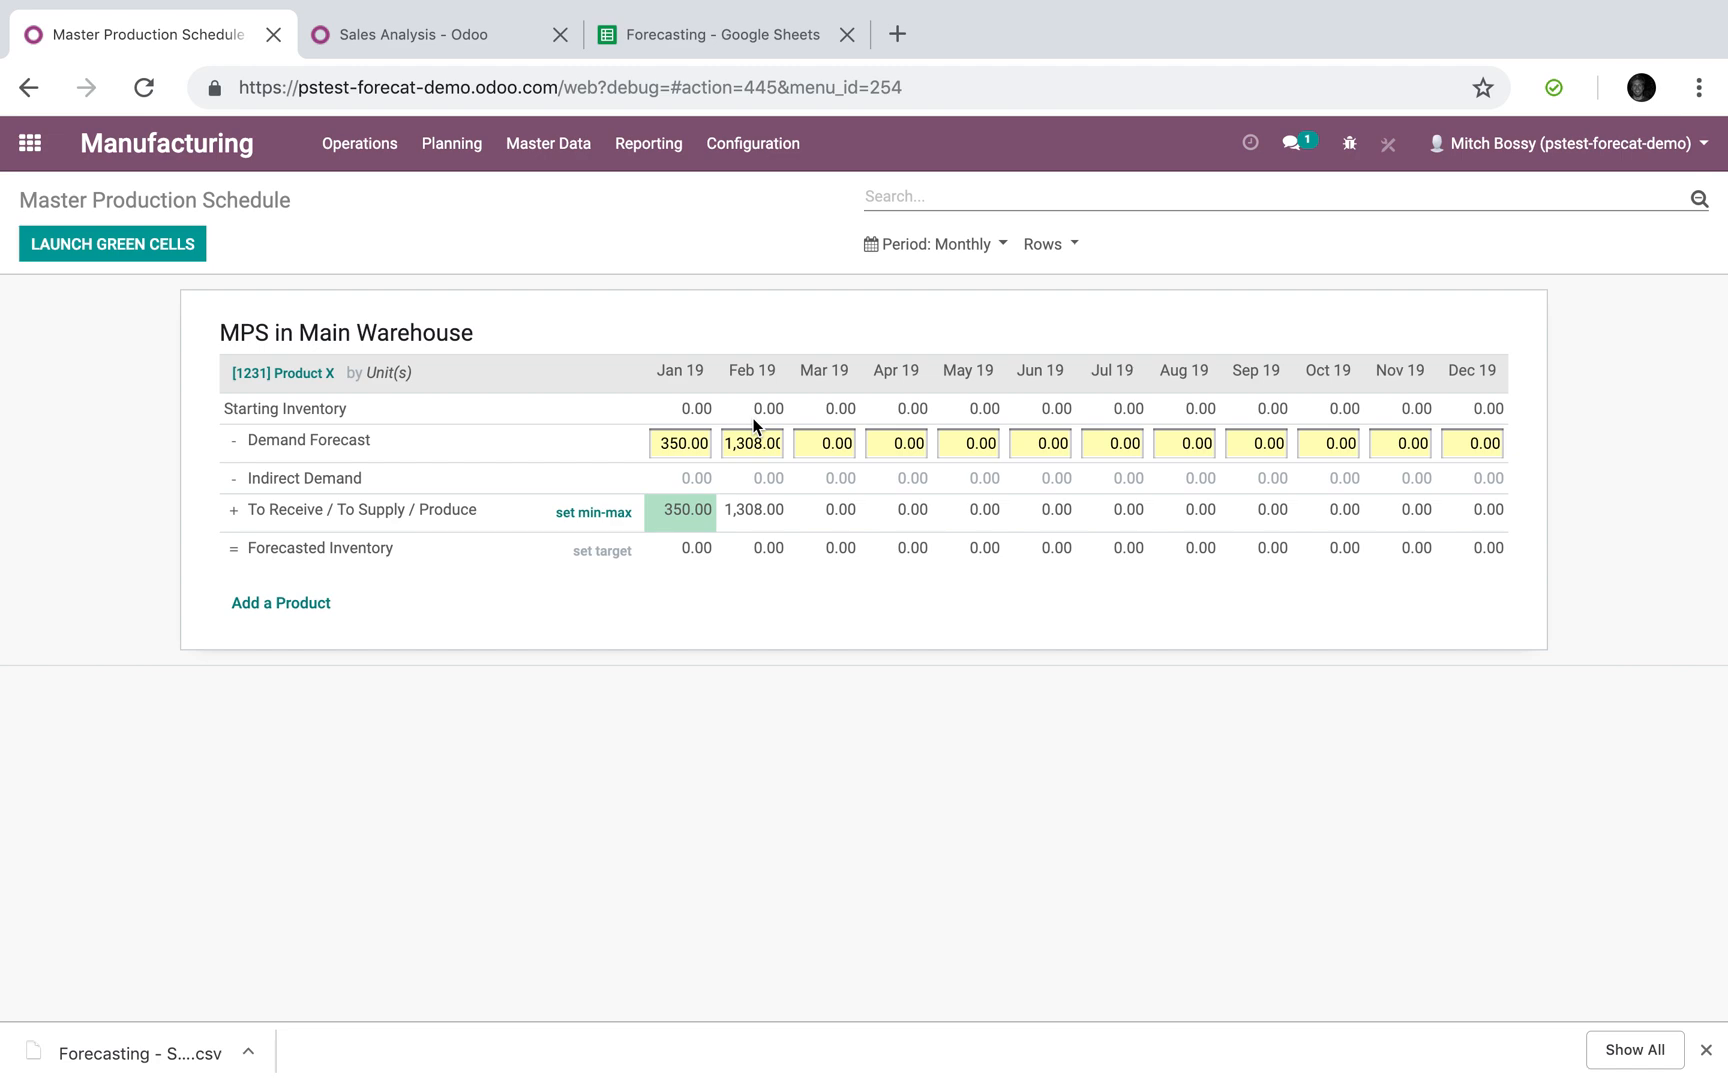
View the production schedule by day, and set its period to Weekly.
click(955, 244)
click(940, 337)
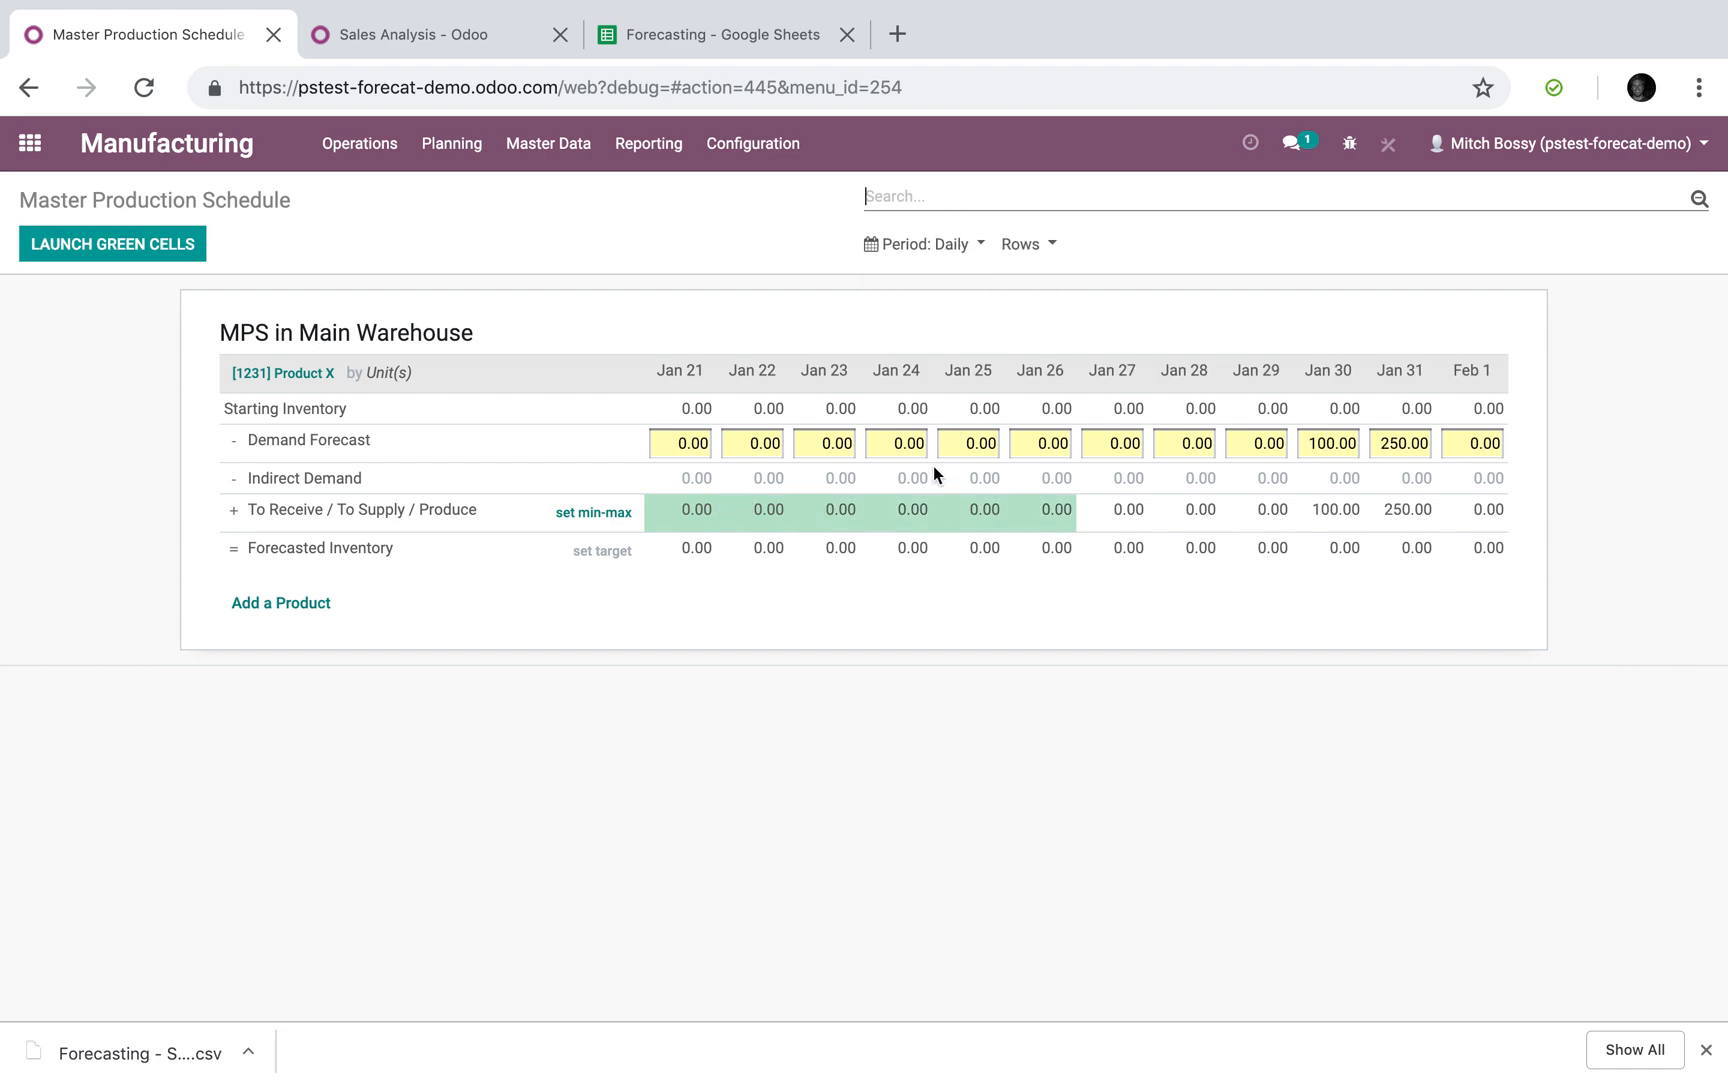
click(933, 244)
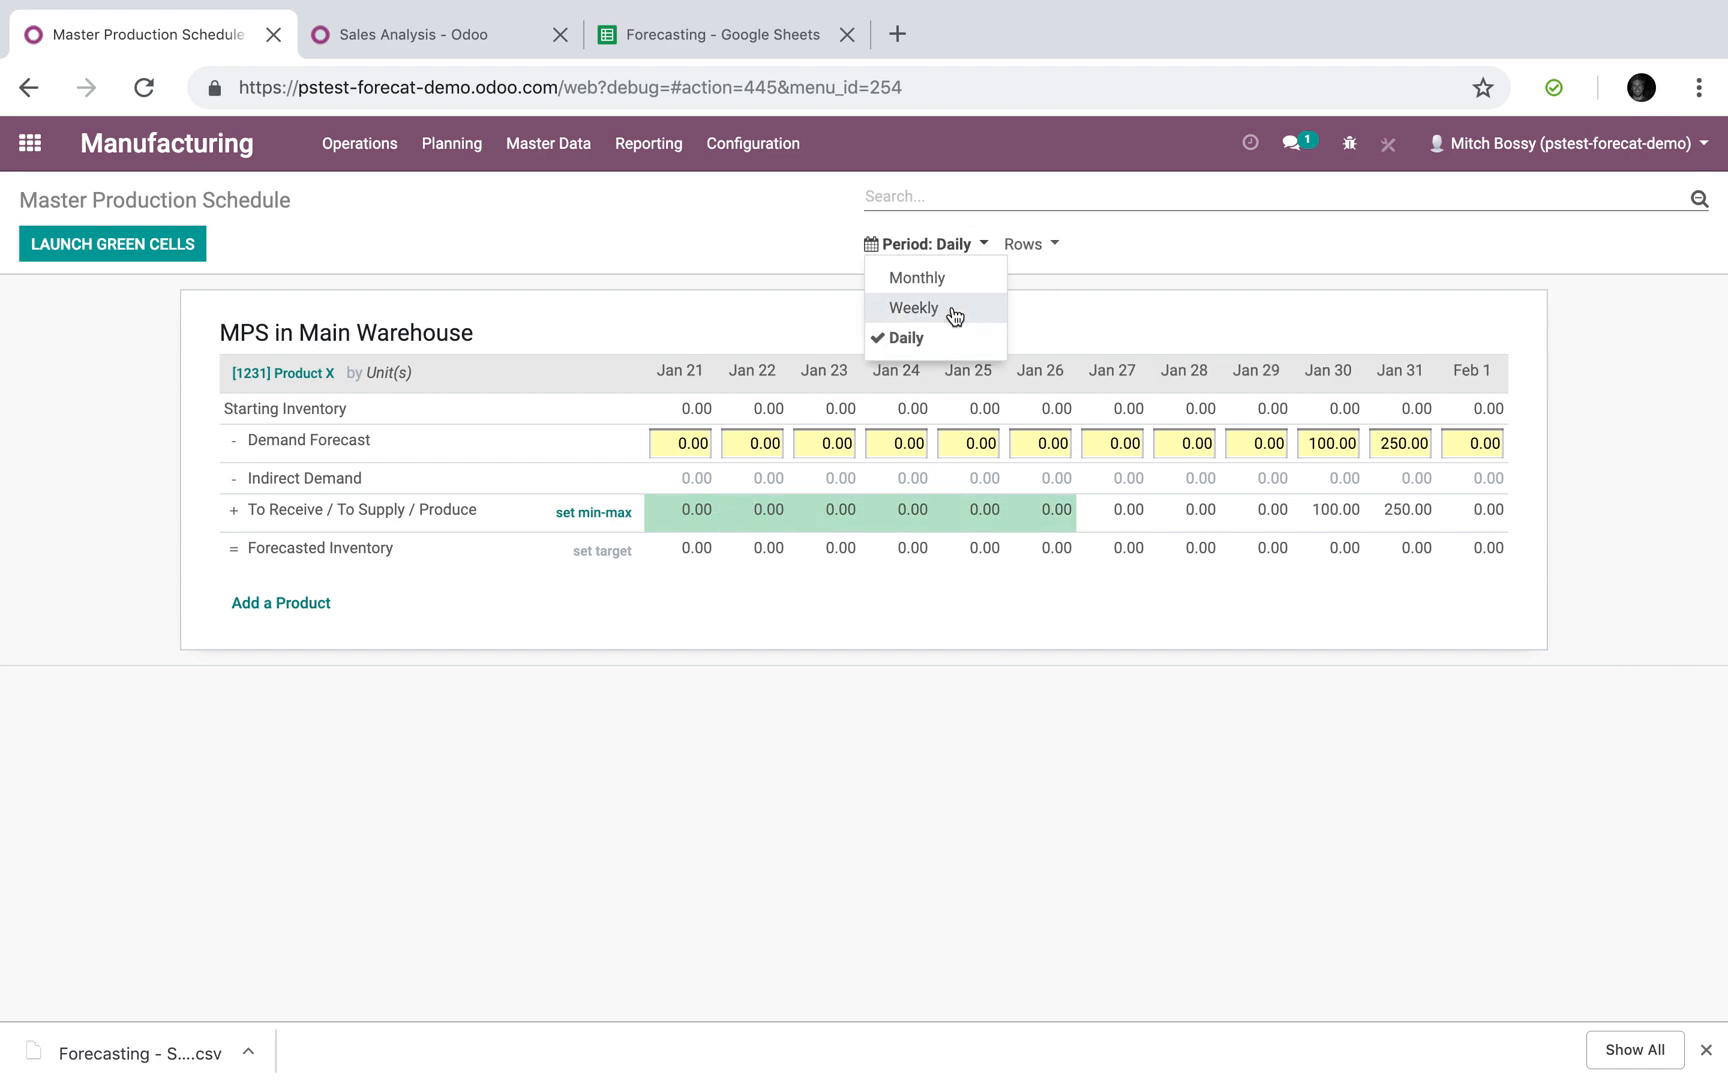
click(950, 312)
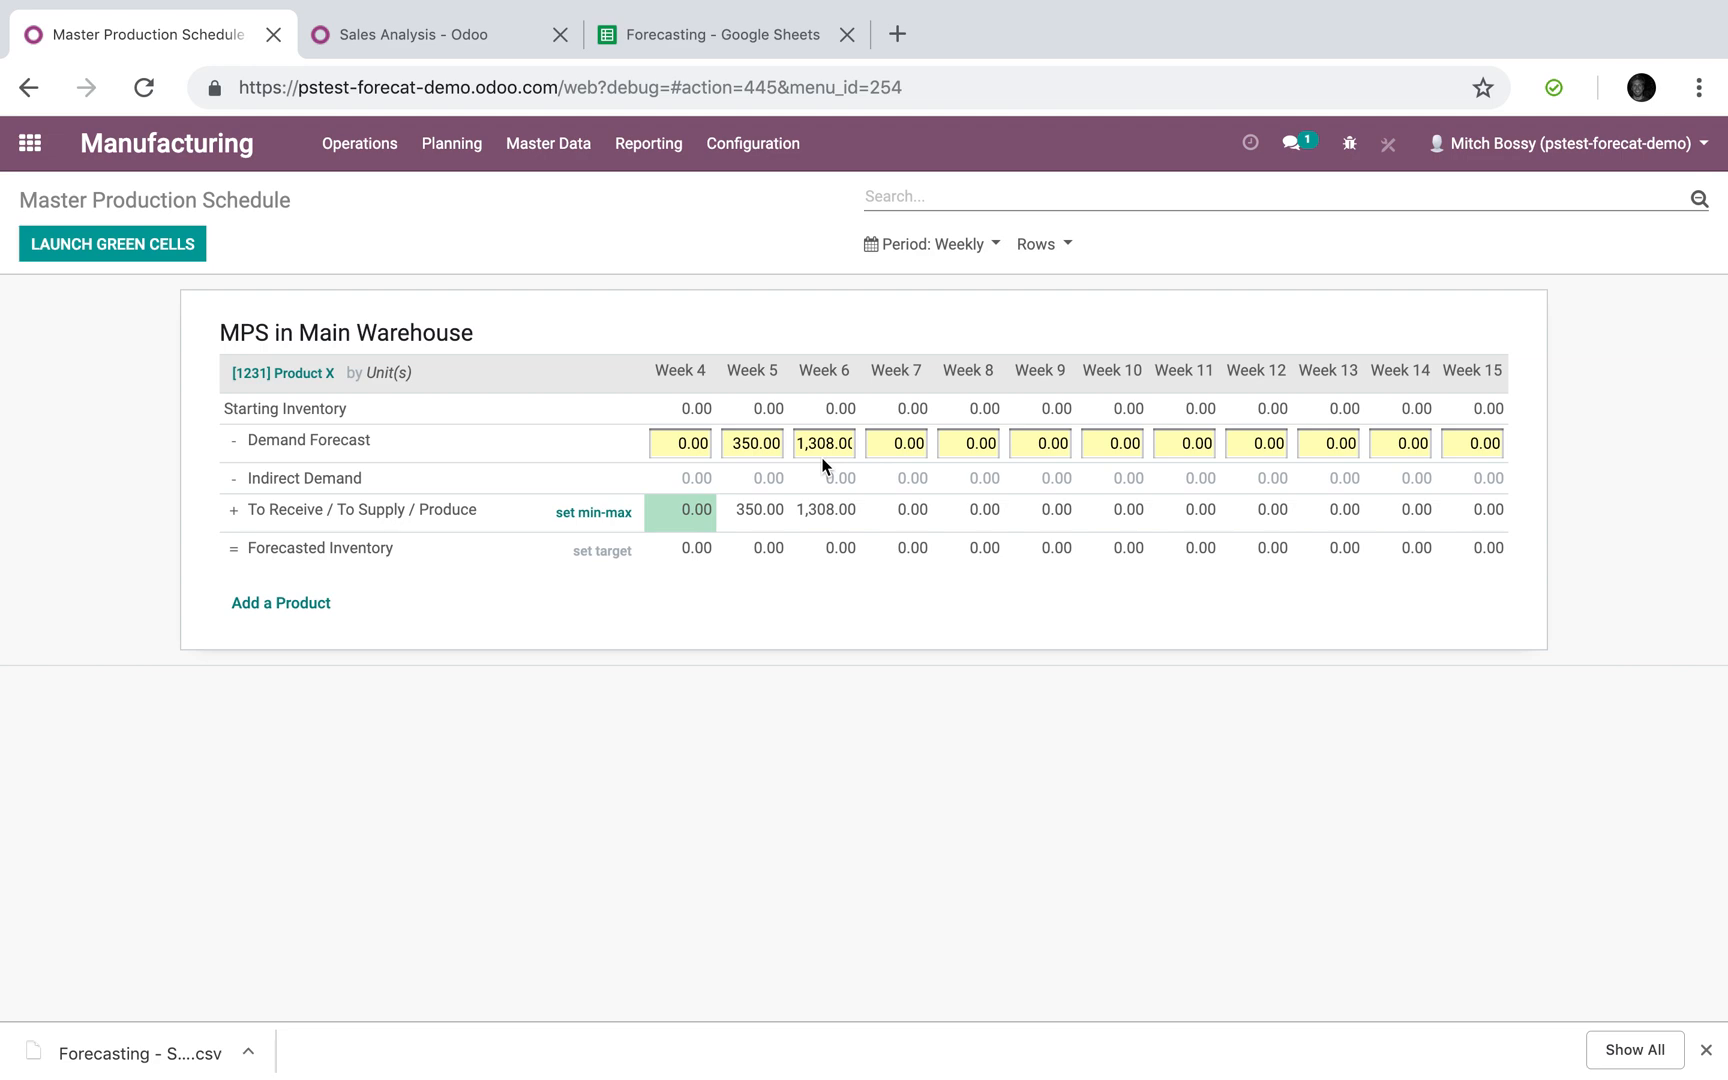
In the Forecasting Google Sheet, total the forecast_qty values with a SUM formula in cell B8.
click(735, 35)
click(431, 514)
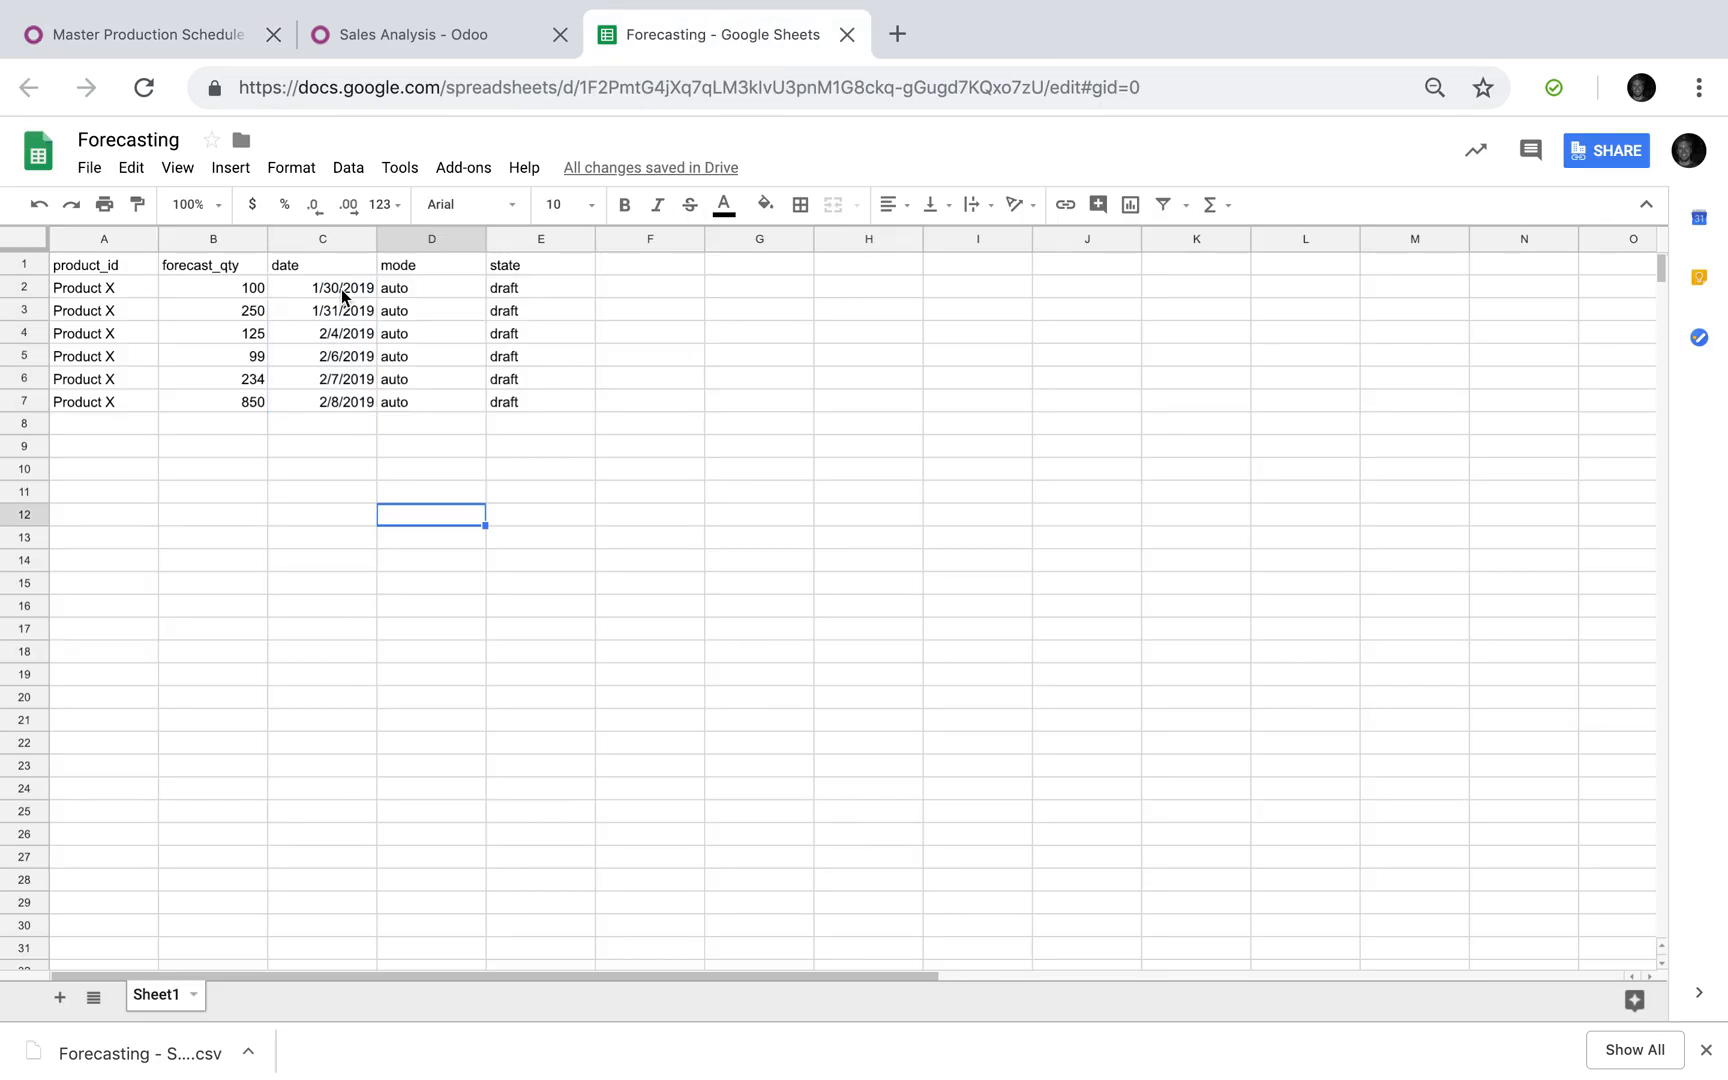
drag(345, 291, 351, 402)
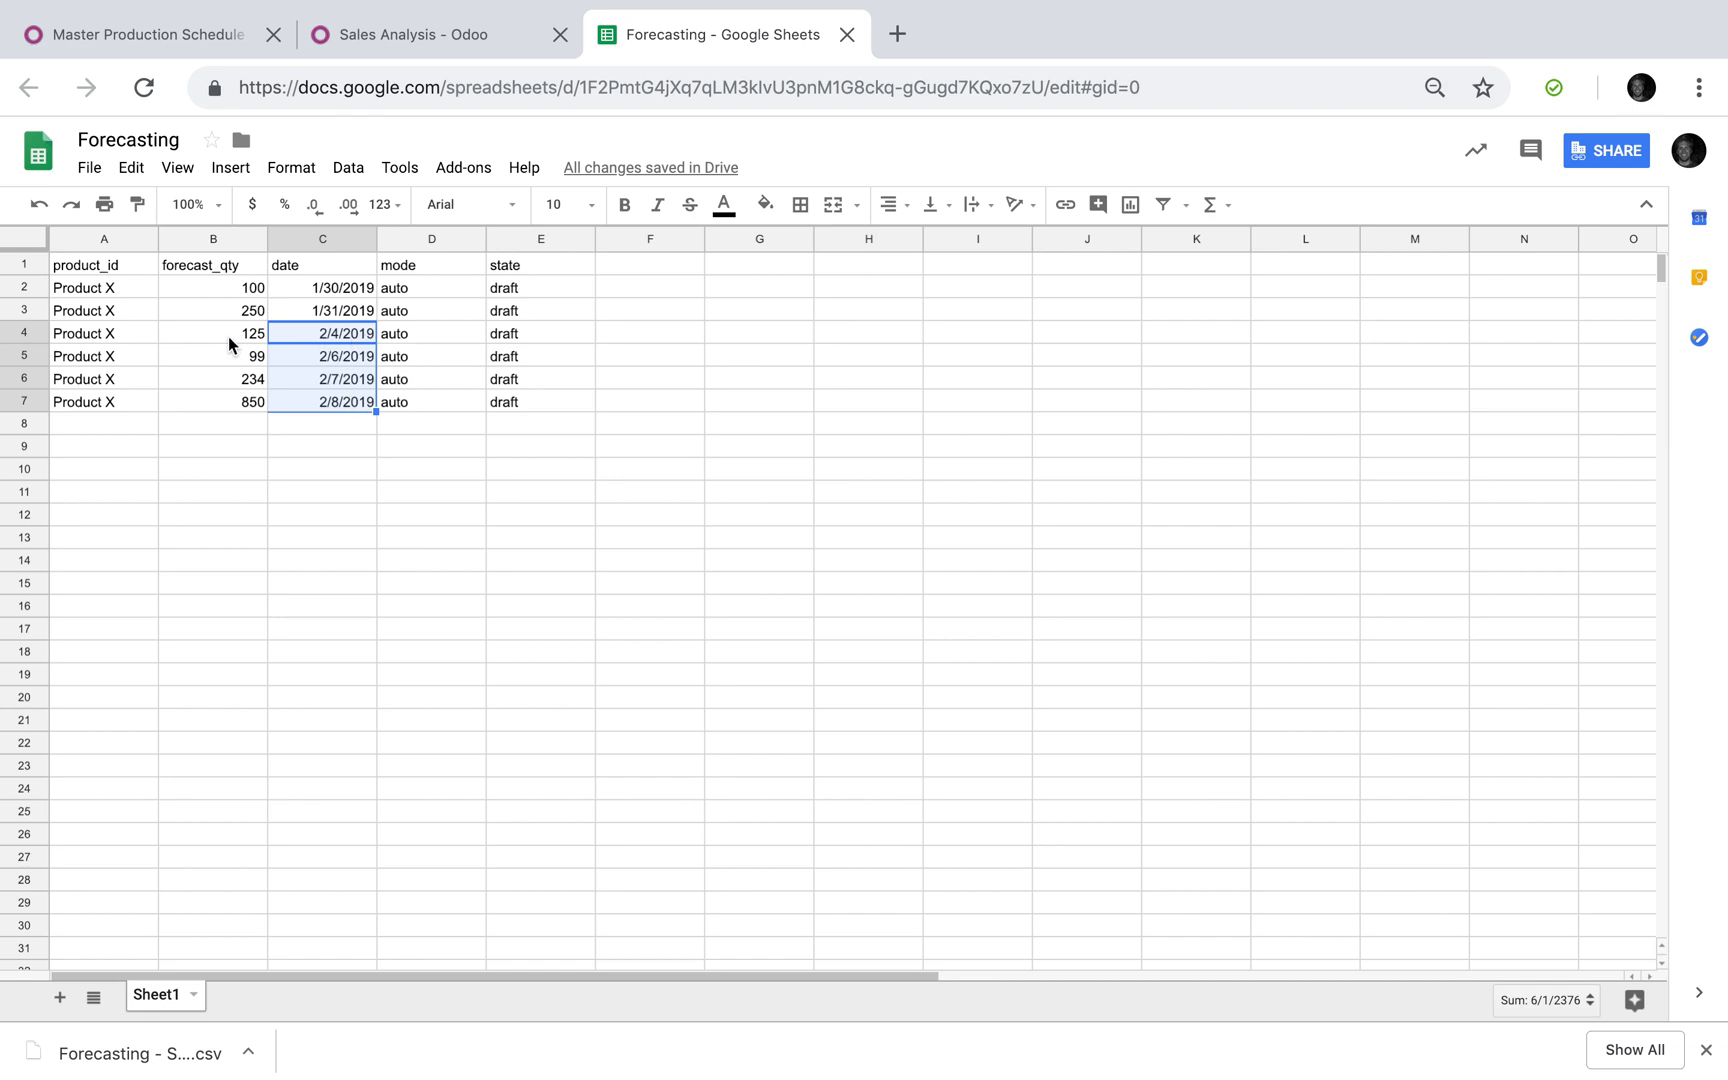
click(236, 429)
text(=sum)
key(Tab)
key(Return)
click(242, 429)
key(ctrl+c)
Enter =350+1308 in cell B11 to add the schedule's Week 5 and Week 6 demand, and compare it with the B8 total.
click(247, 491)
click(162, 34)
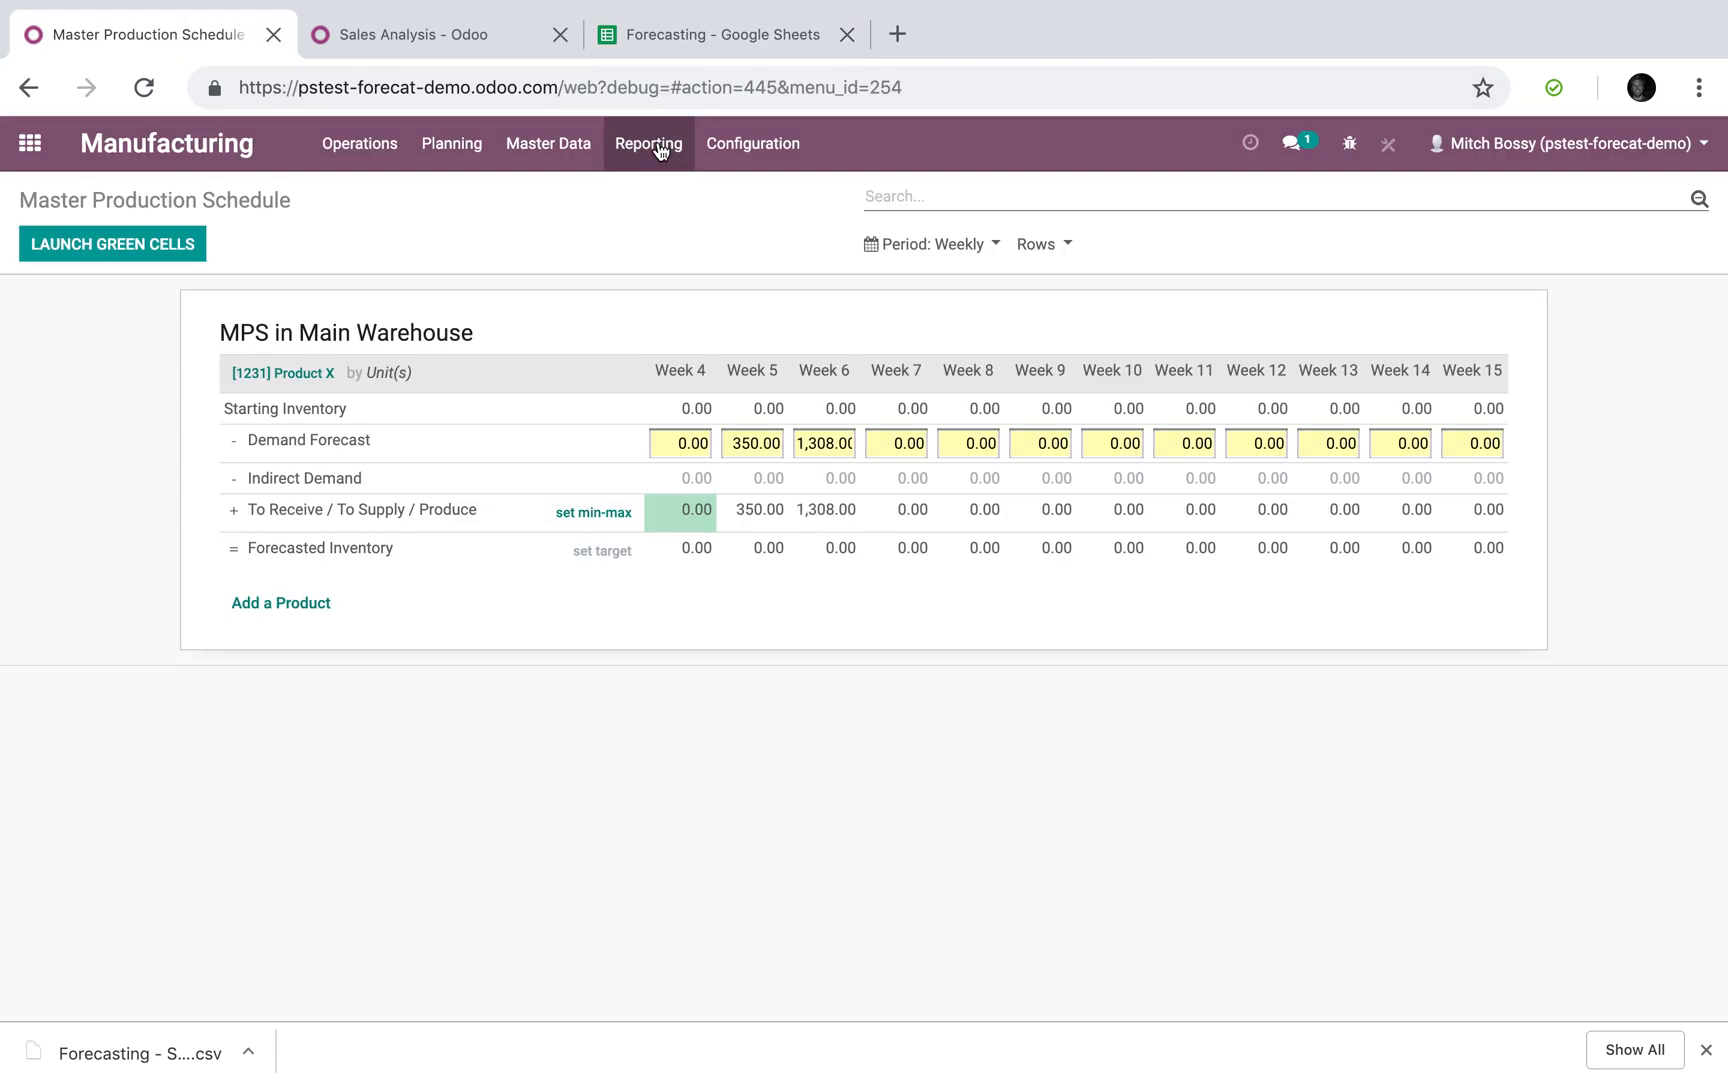
click(725, 45)
text(350)
key(BackSpace)
text(=3)
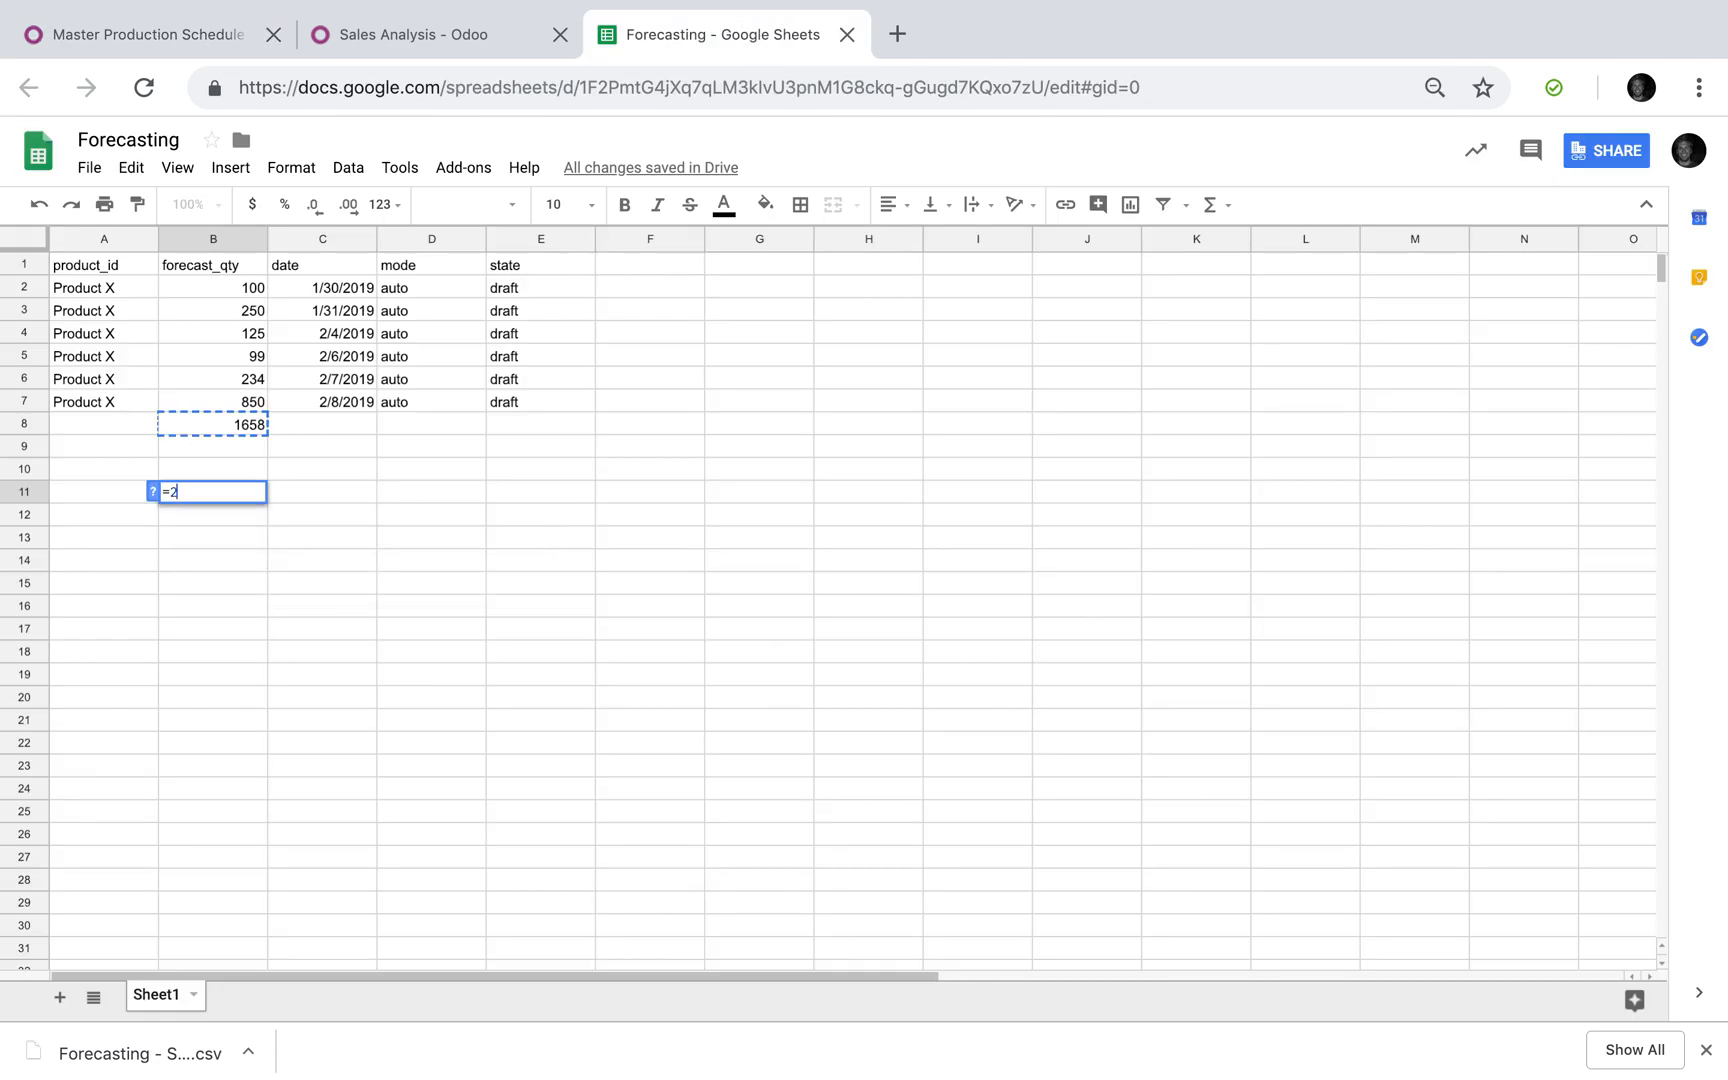
text(5)
text(0+)
text(12)
text(08)
key(Return)
click(230, 490)
click(243, 425)
click(244, 495)
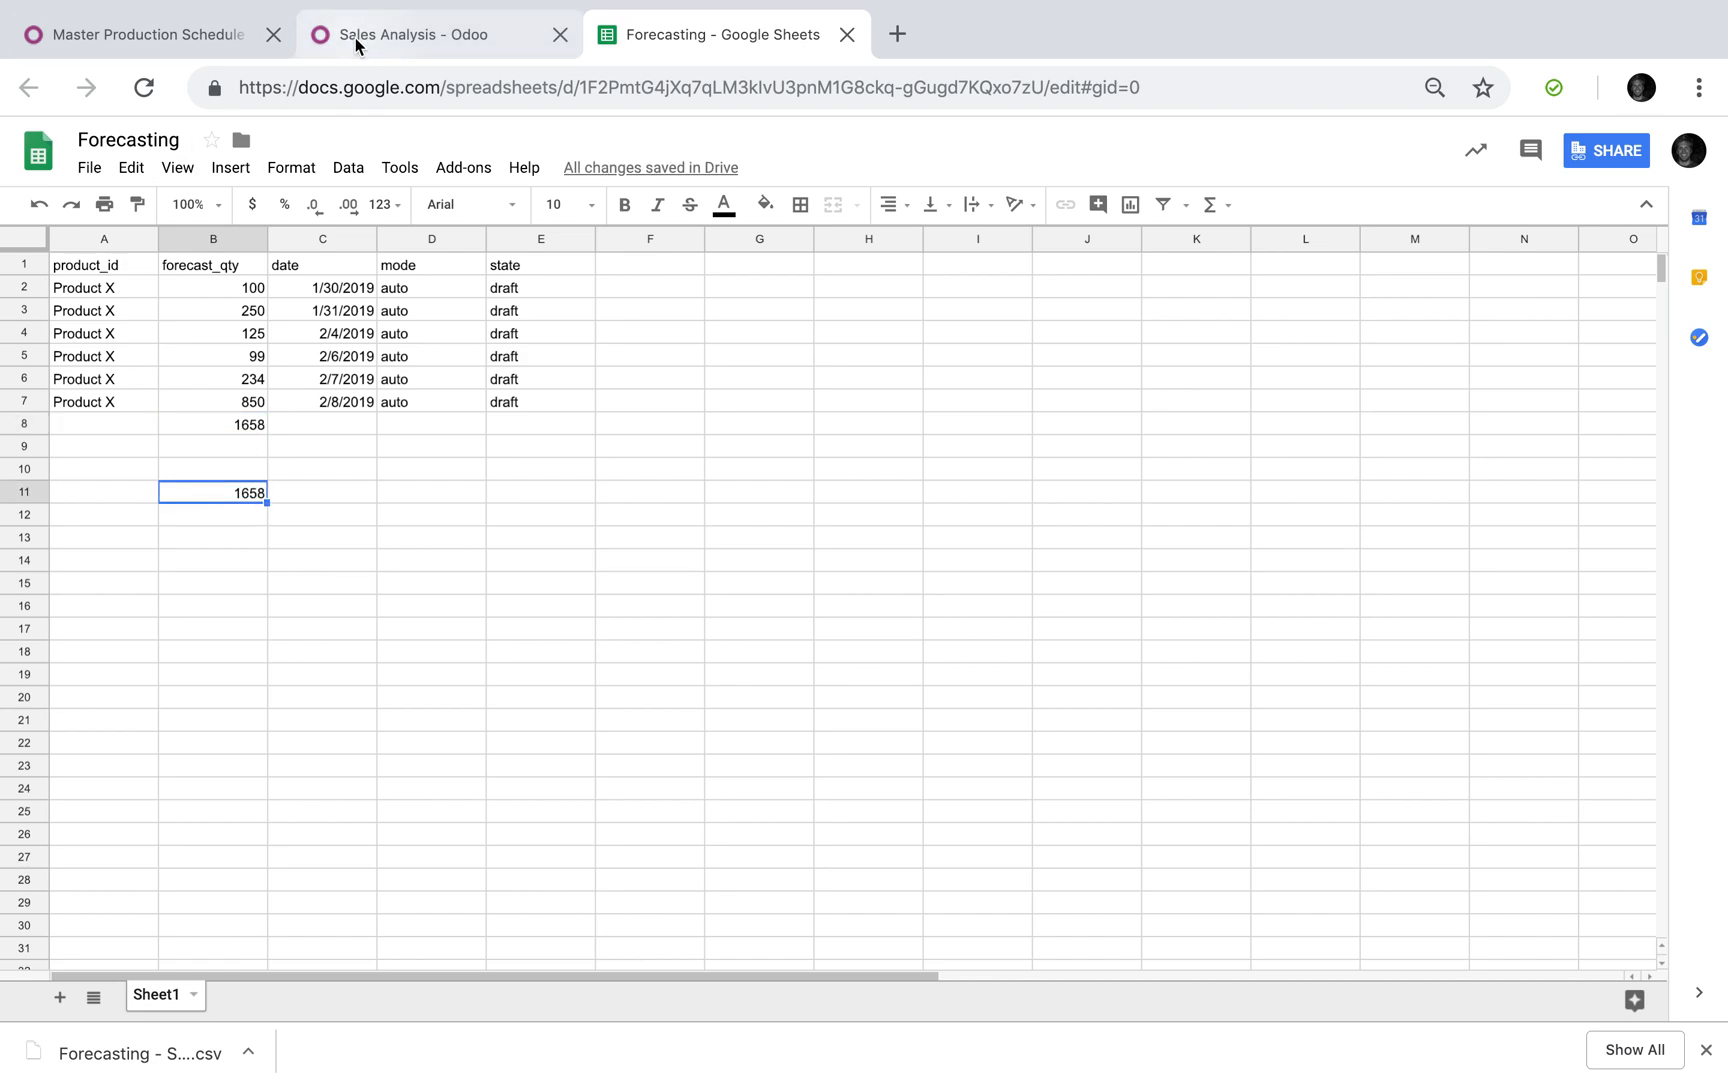
In Odoo's Master Production Schedule, set Product X's Week 4 demand forecast to 1,000 and launch its supply.
click(205, 40)
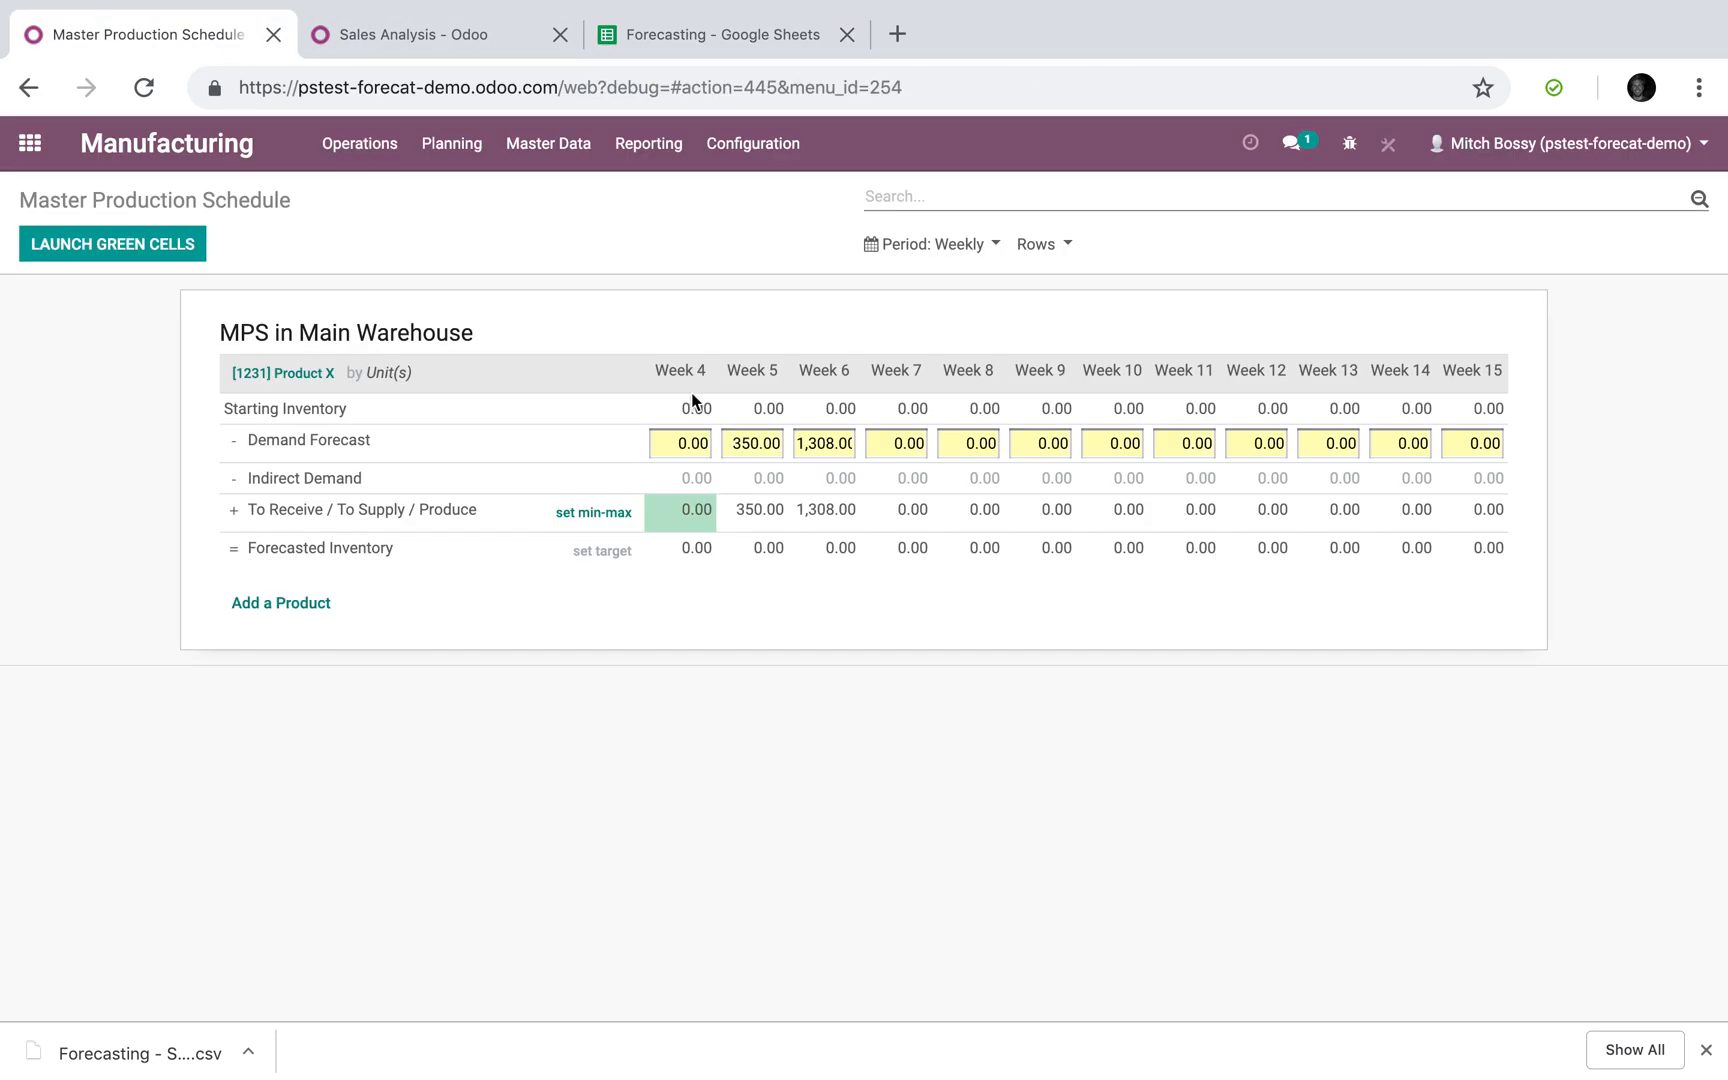
click(675, 443)
text(100)
key(BackSpace)
text(0)
click(788, 741)
click(490, 511)
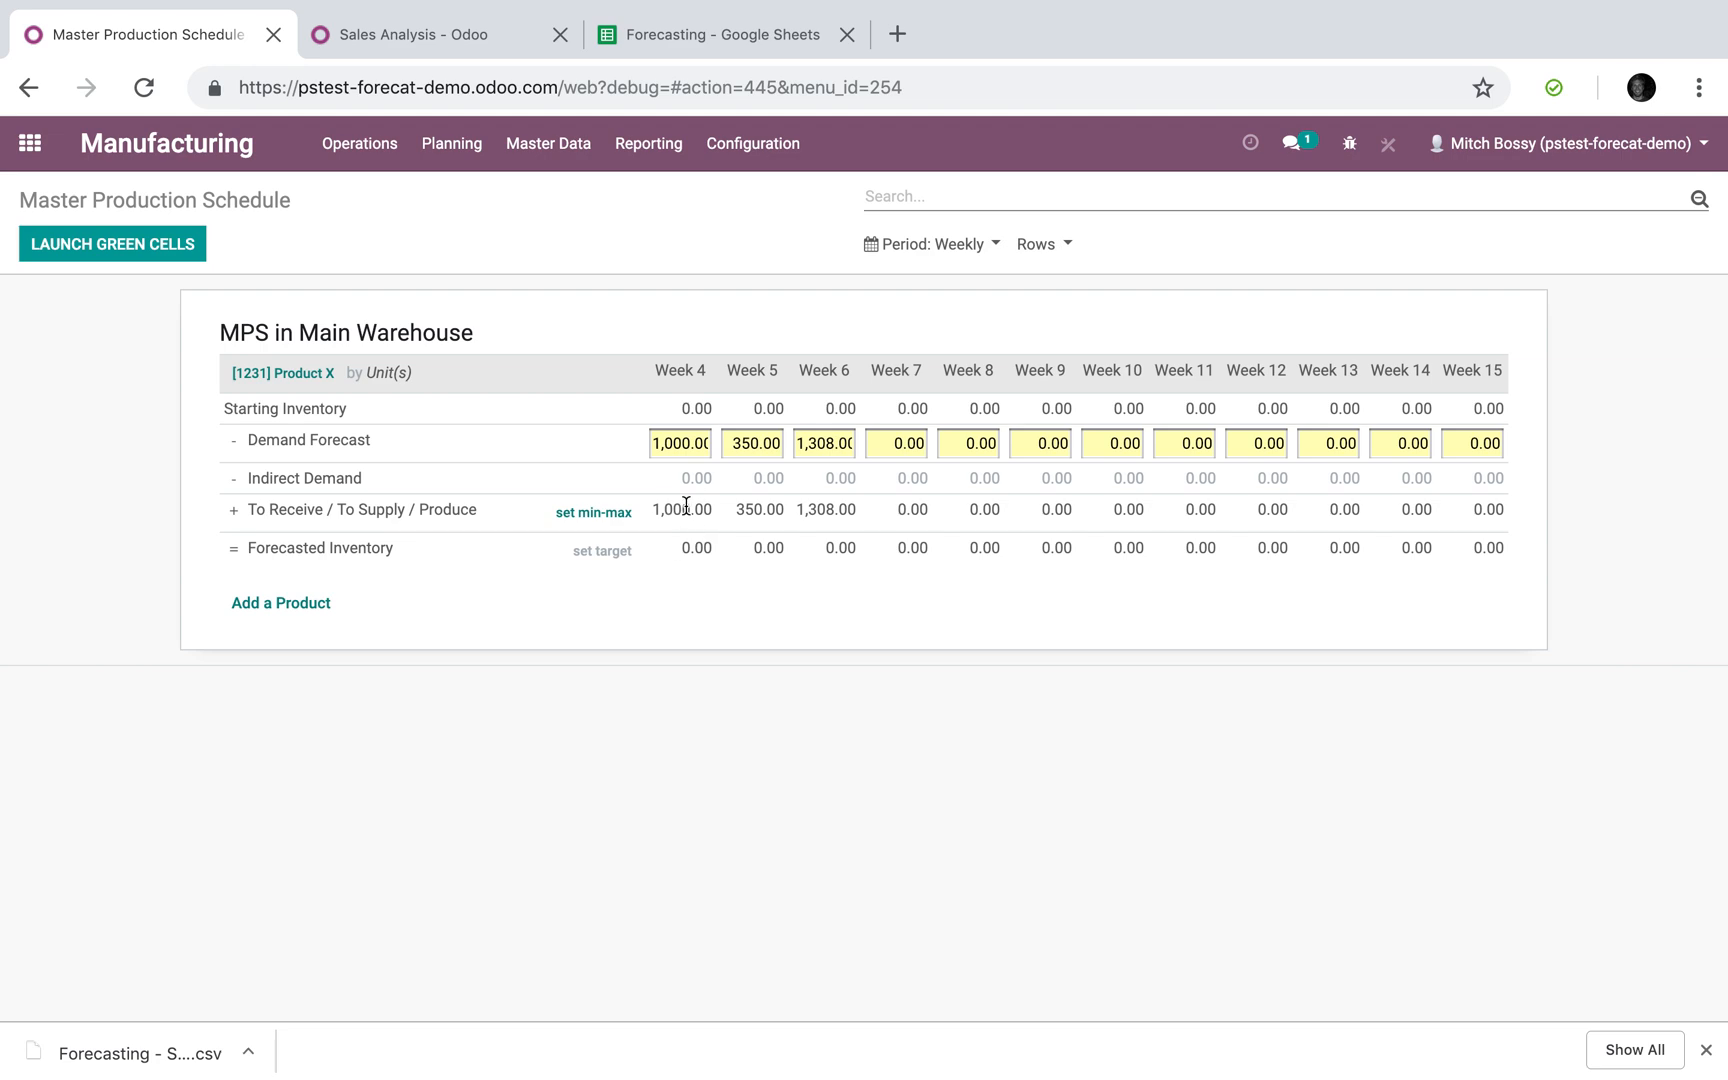
Open the MPS-sourced request for quotation for Vendor X in the Purchase app and confirm the order.
click(30, 145)
text(pur)
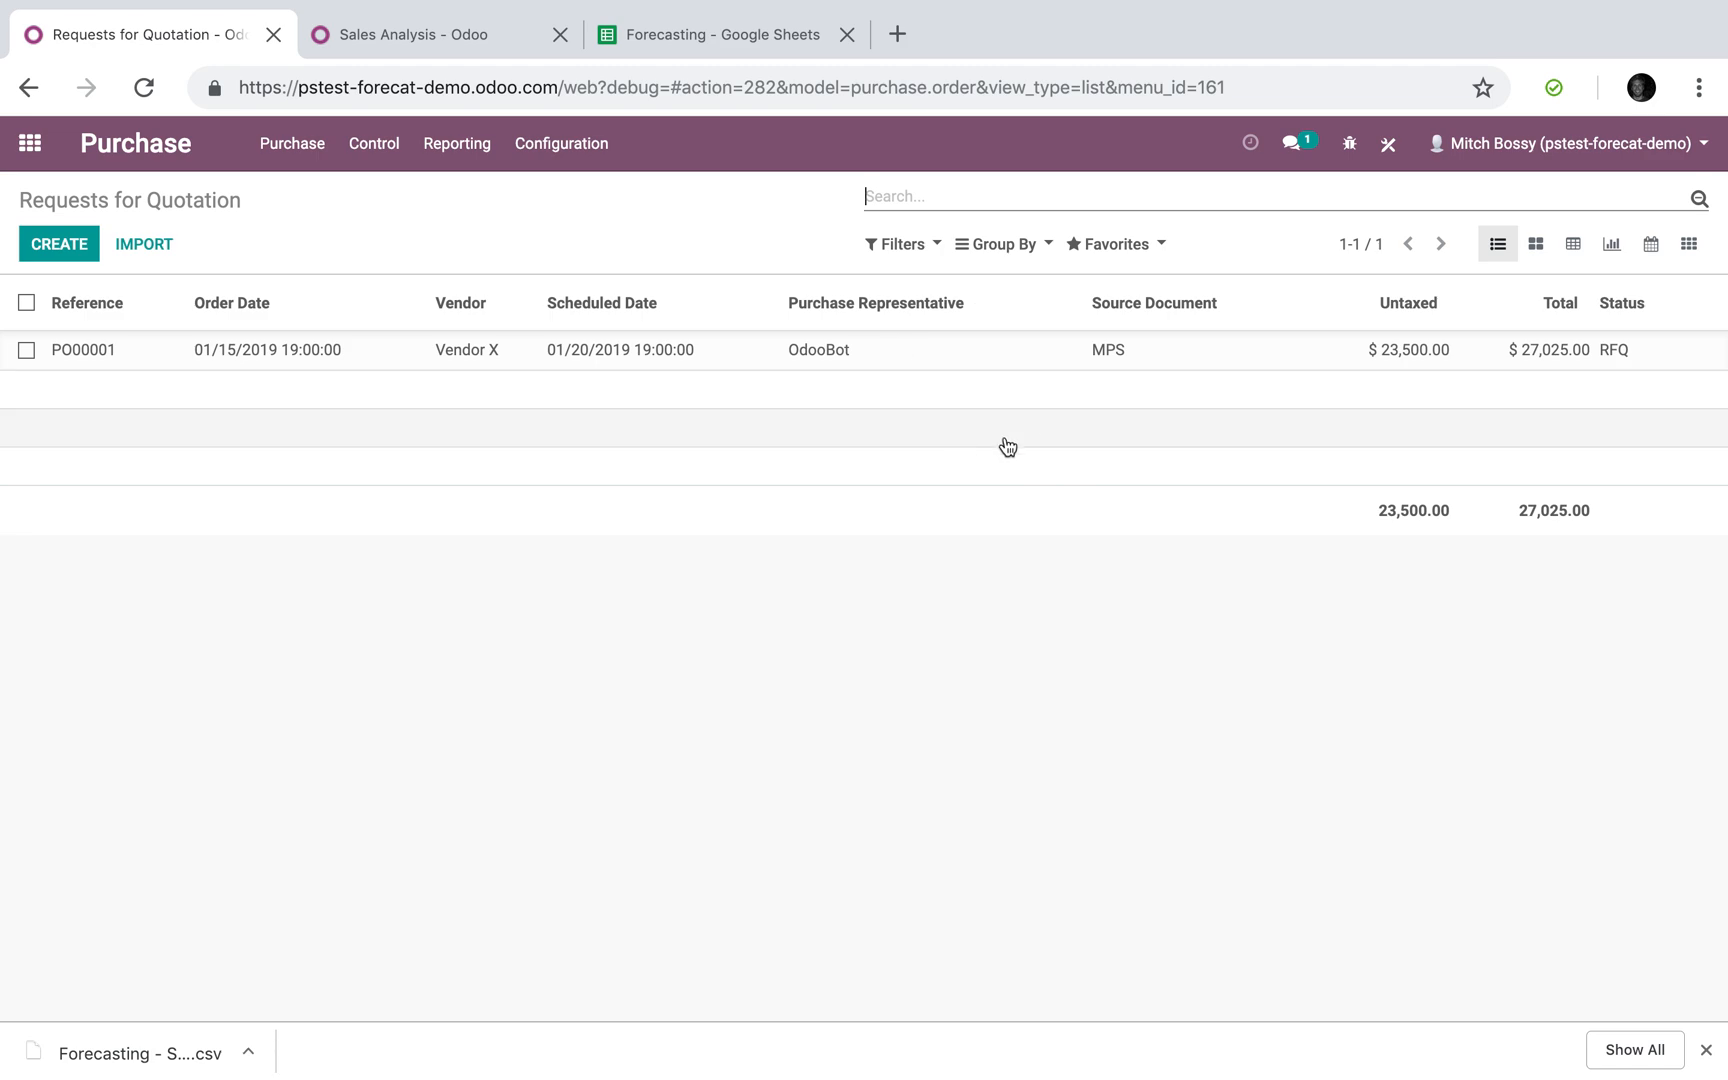
click(1142, 328)
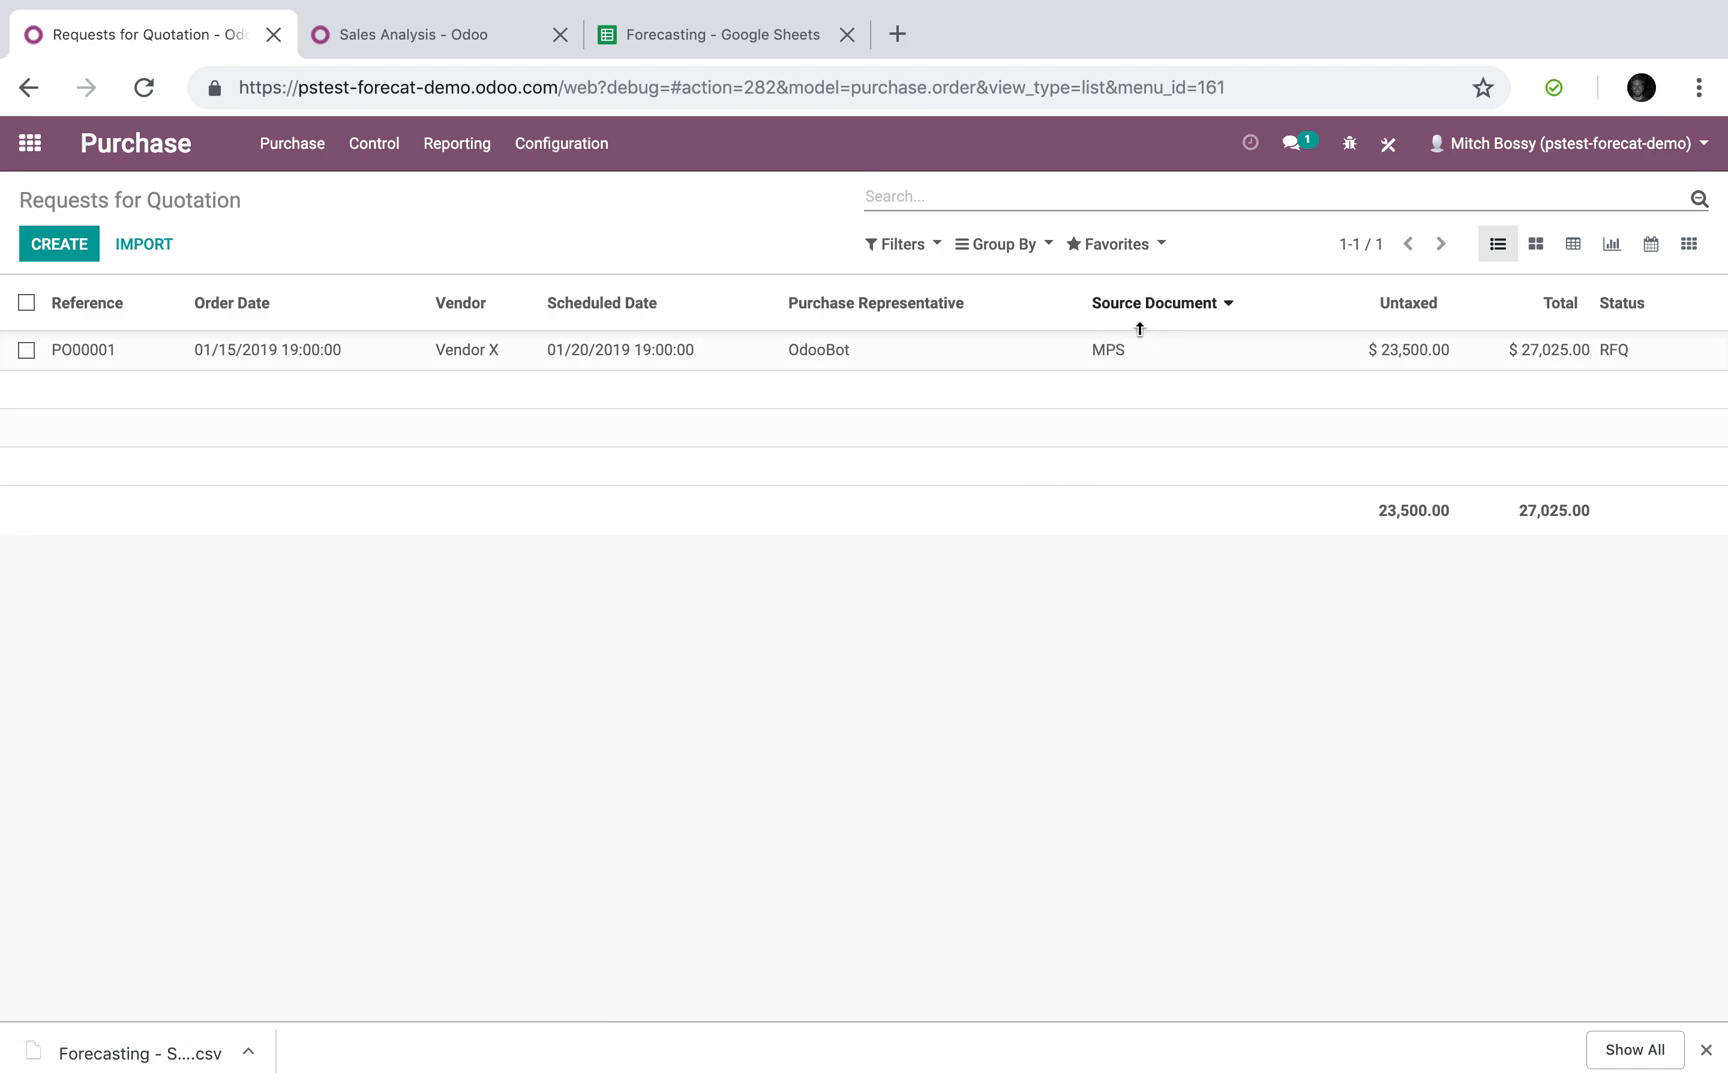
click(1140, 347)
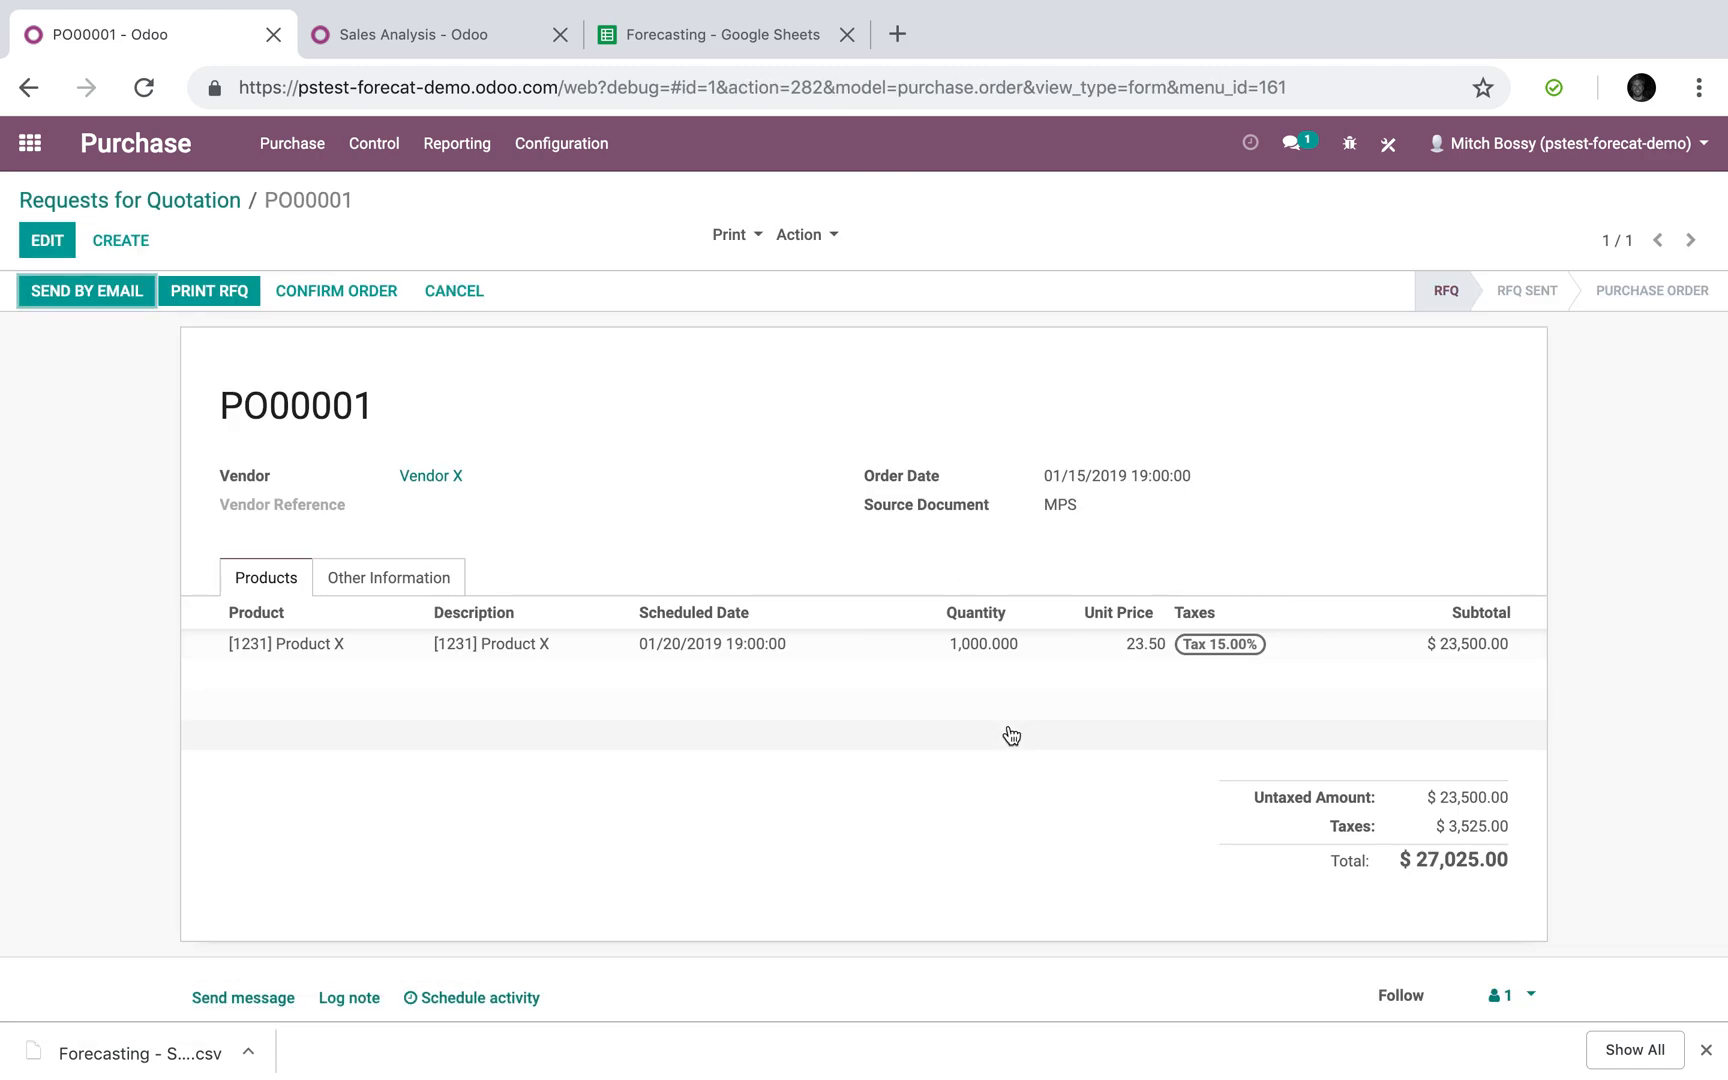
click(332, 291)
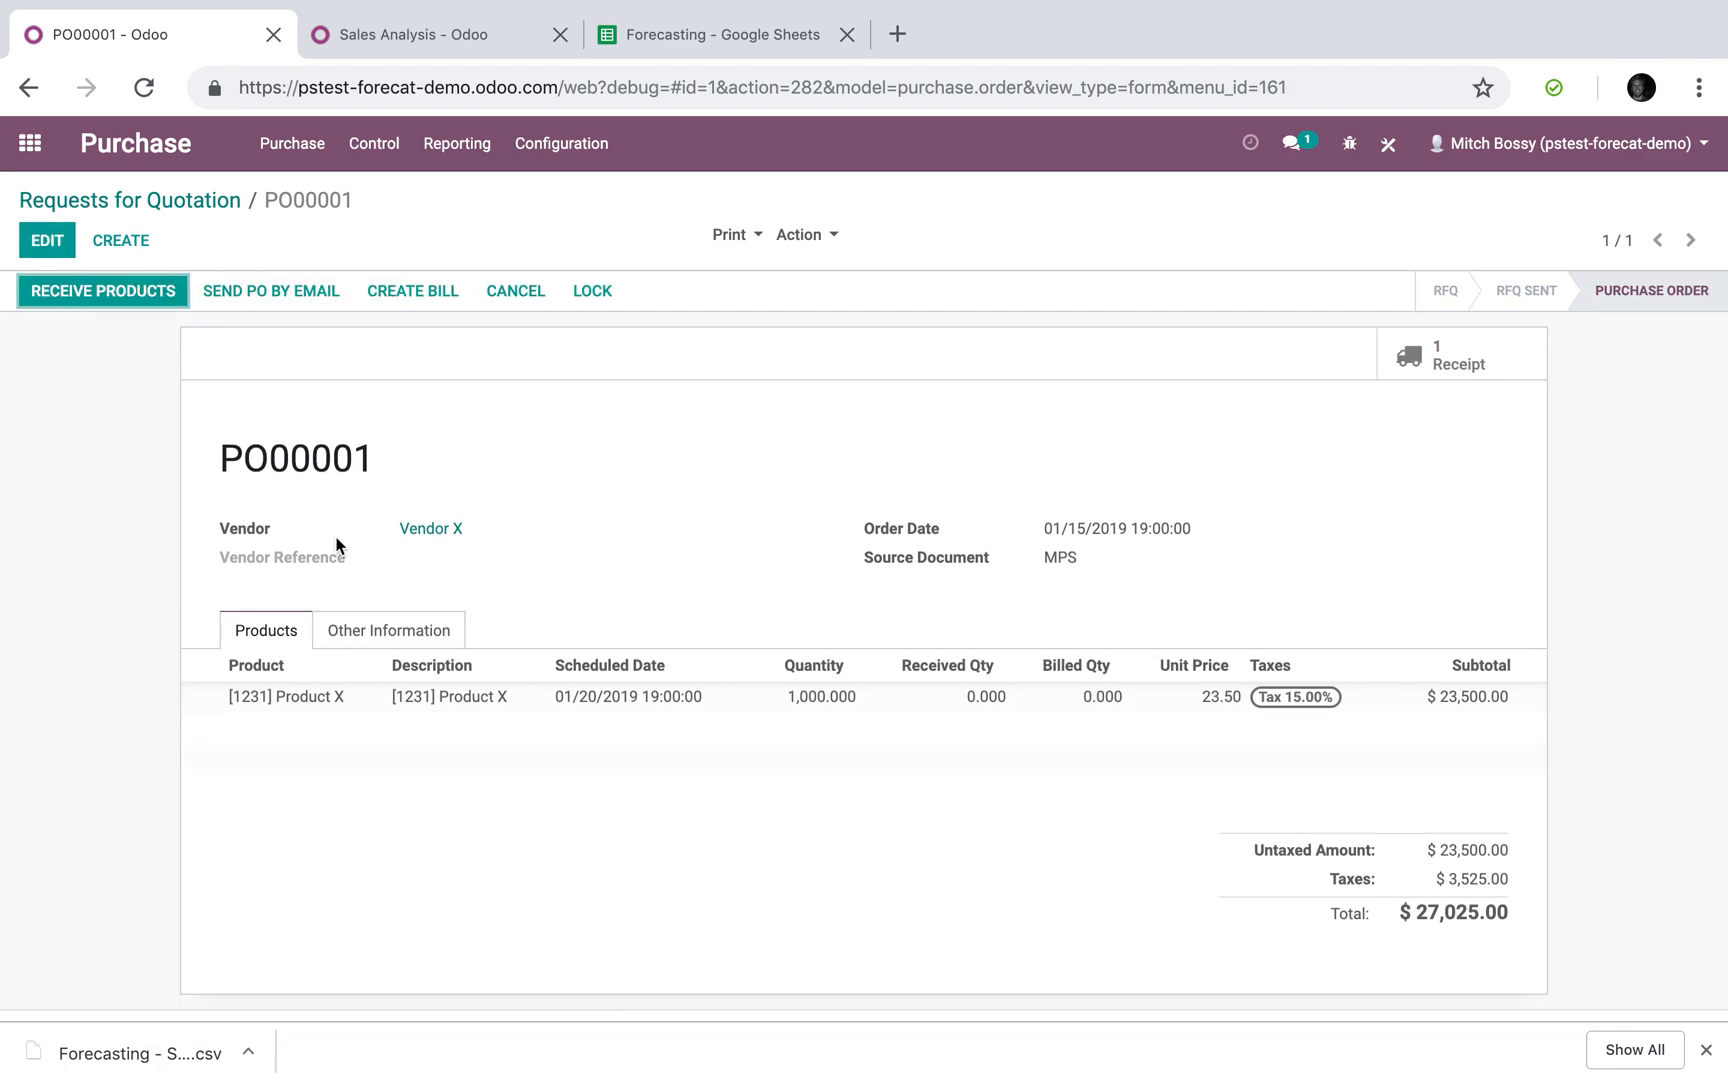
Launch Product X's Week 5 supply in the Master Production Schedule and open the new request for quotation in Purchase.
click(28, 145)
text(mas)
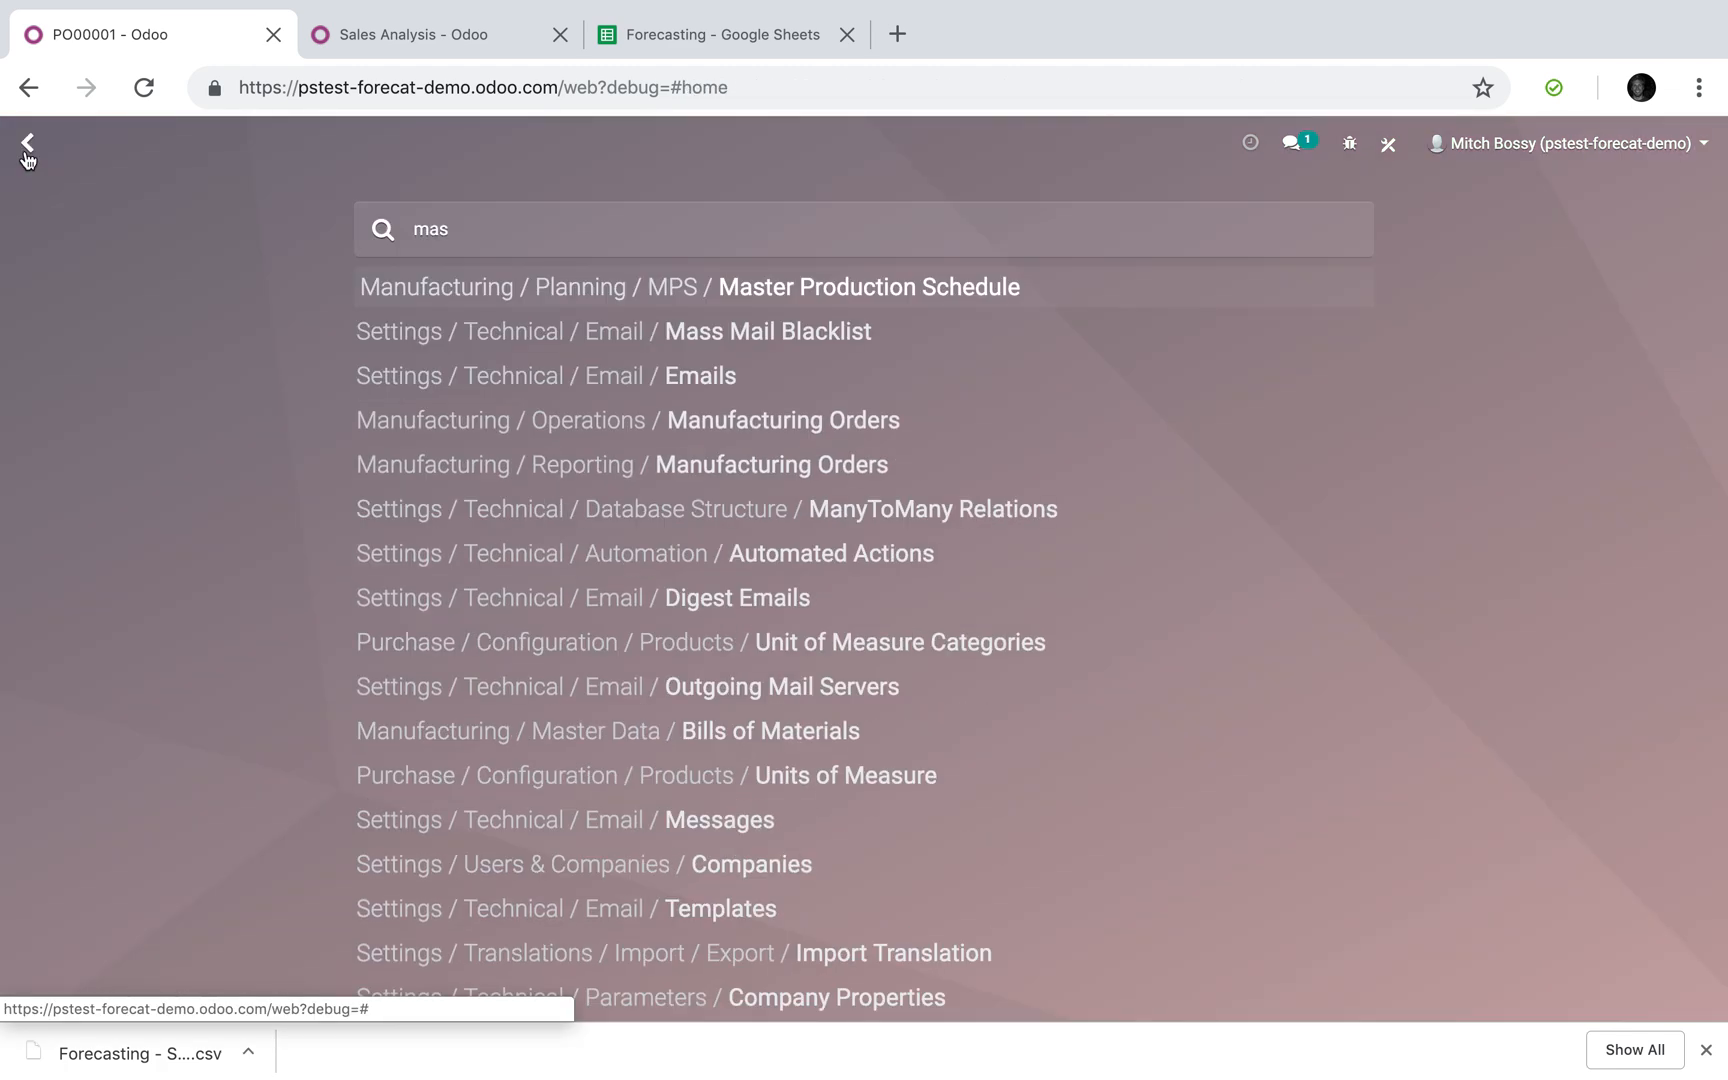
key(Return)
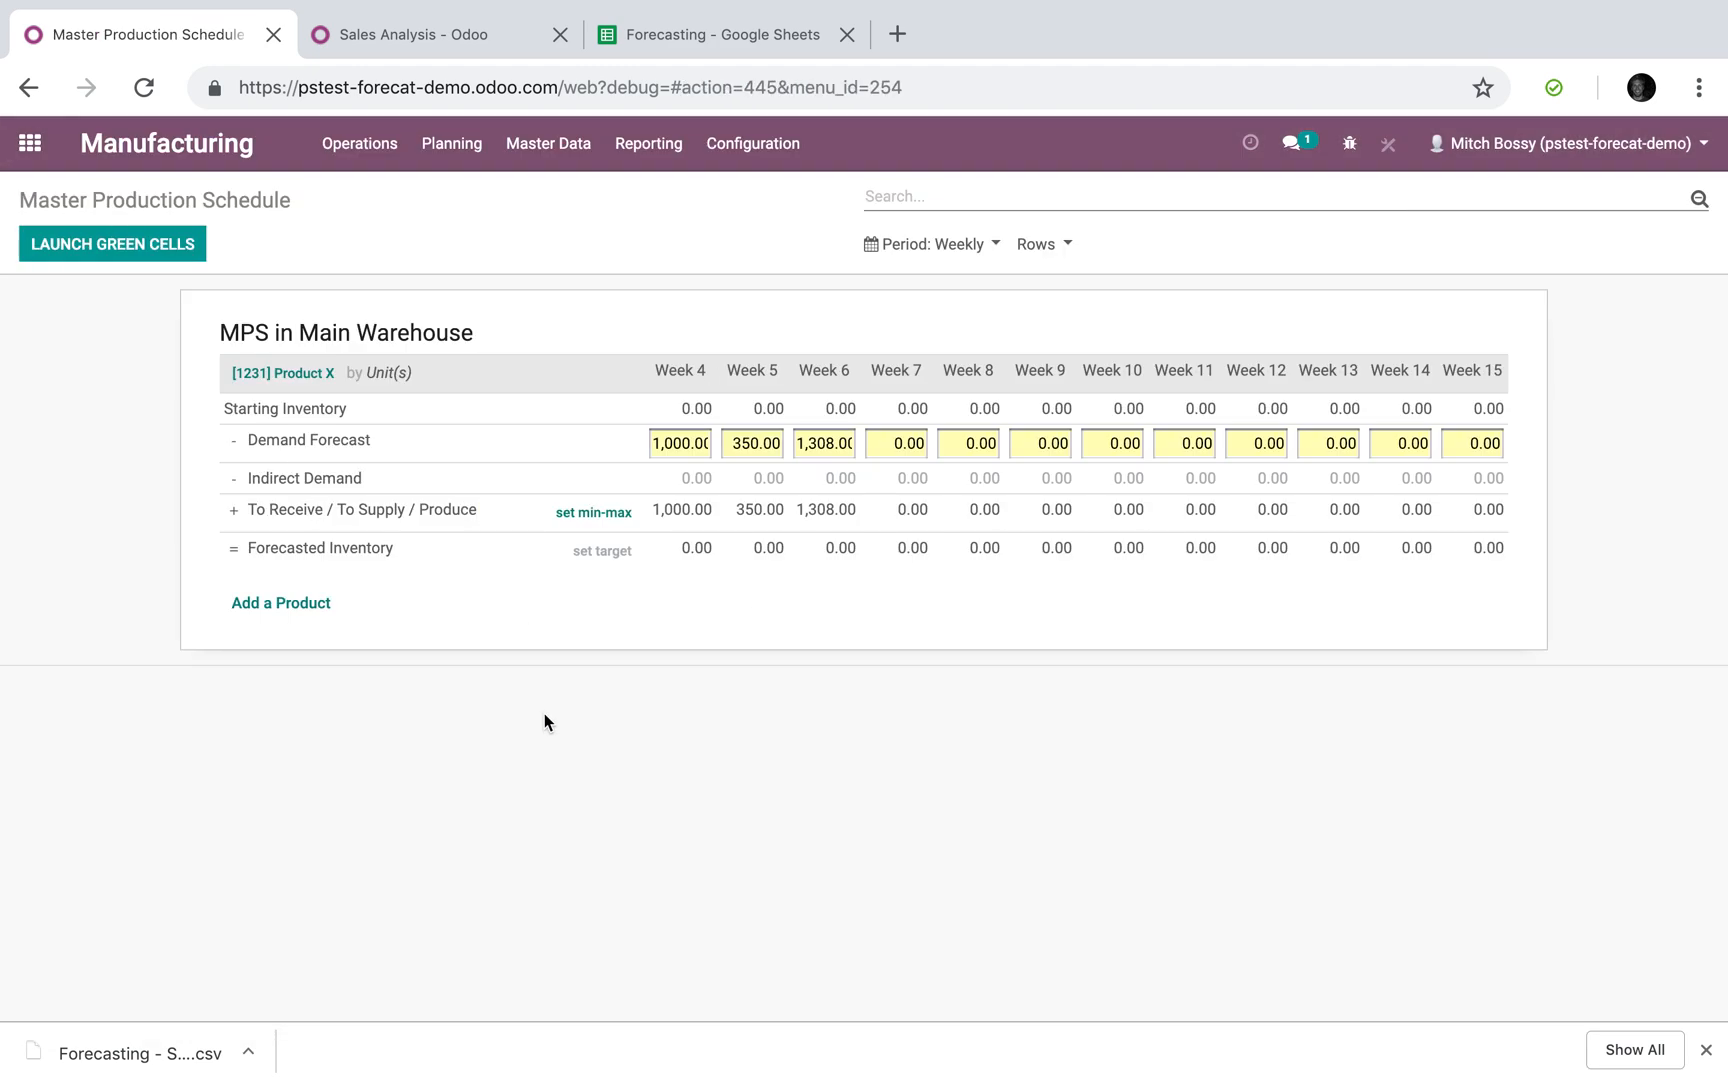
click(30, 143)
text(pu)
key(Return)
click(899, 351)
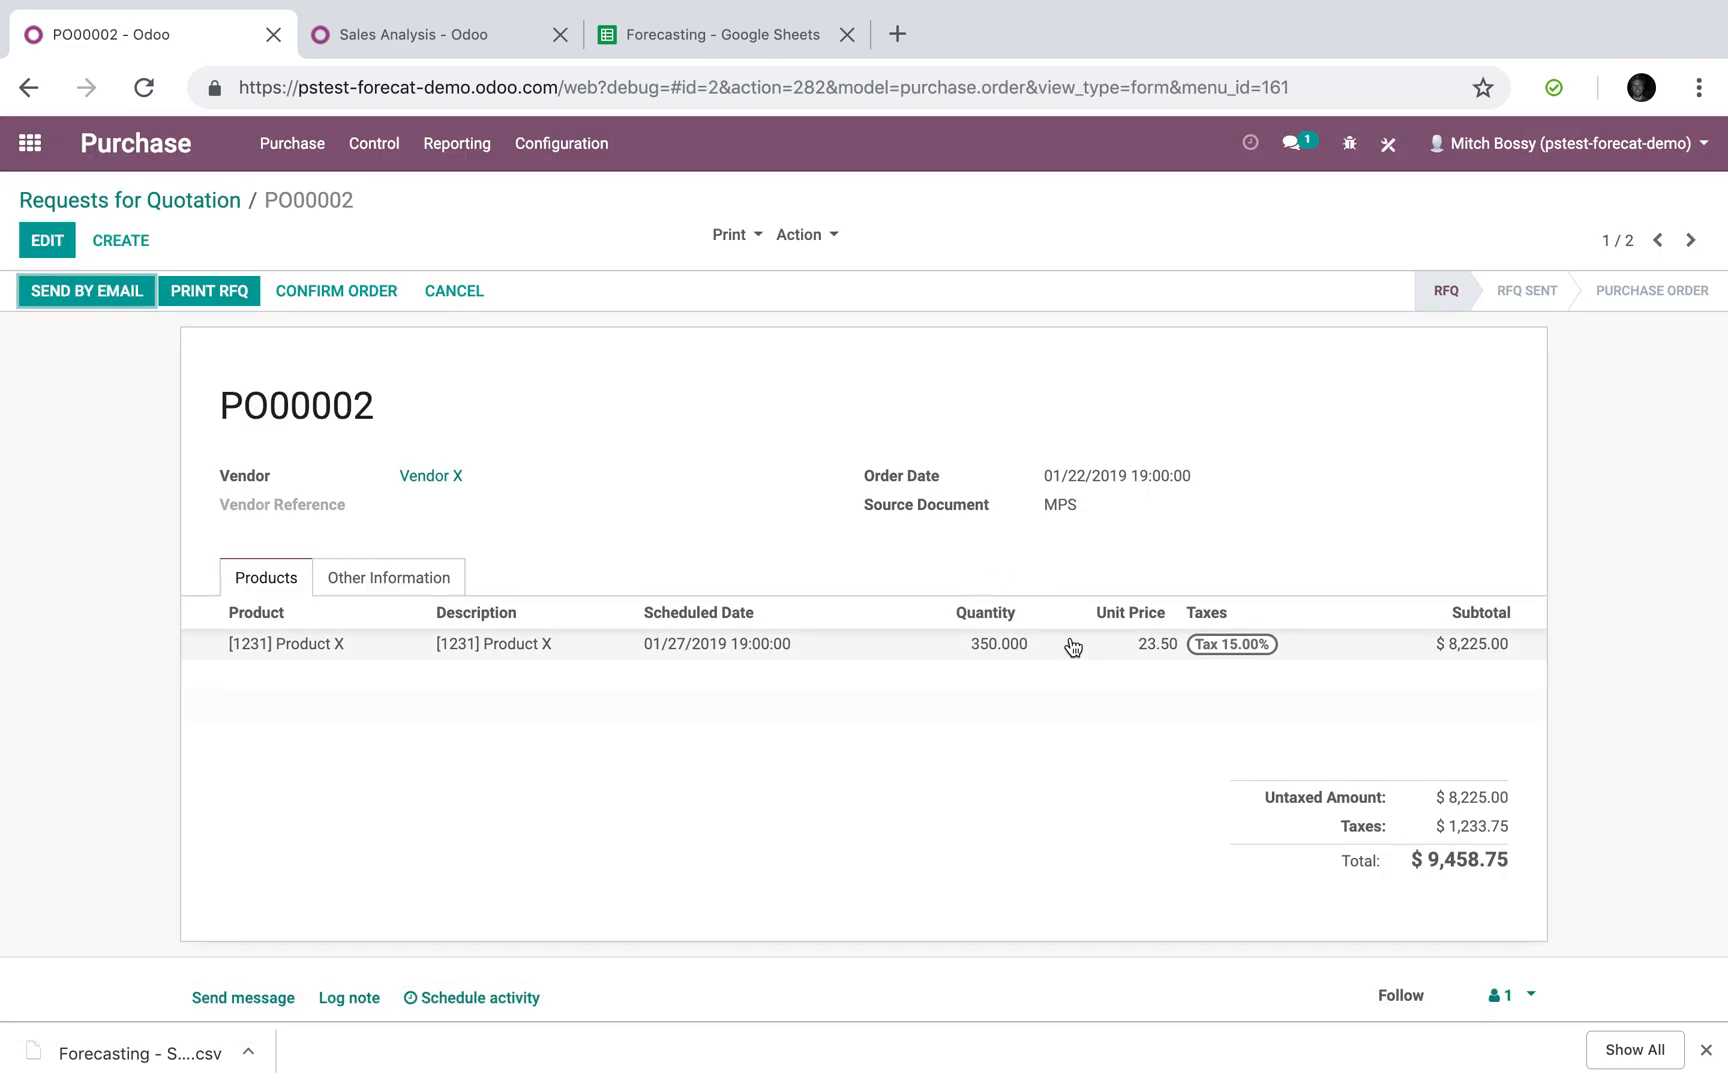
Review the Master Production Schedule and open the Forecasting list in Inventory to check the forecast statuses.
click(30, 143)
text(mast)
key(Return)
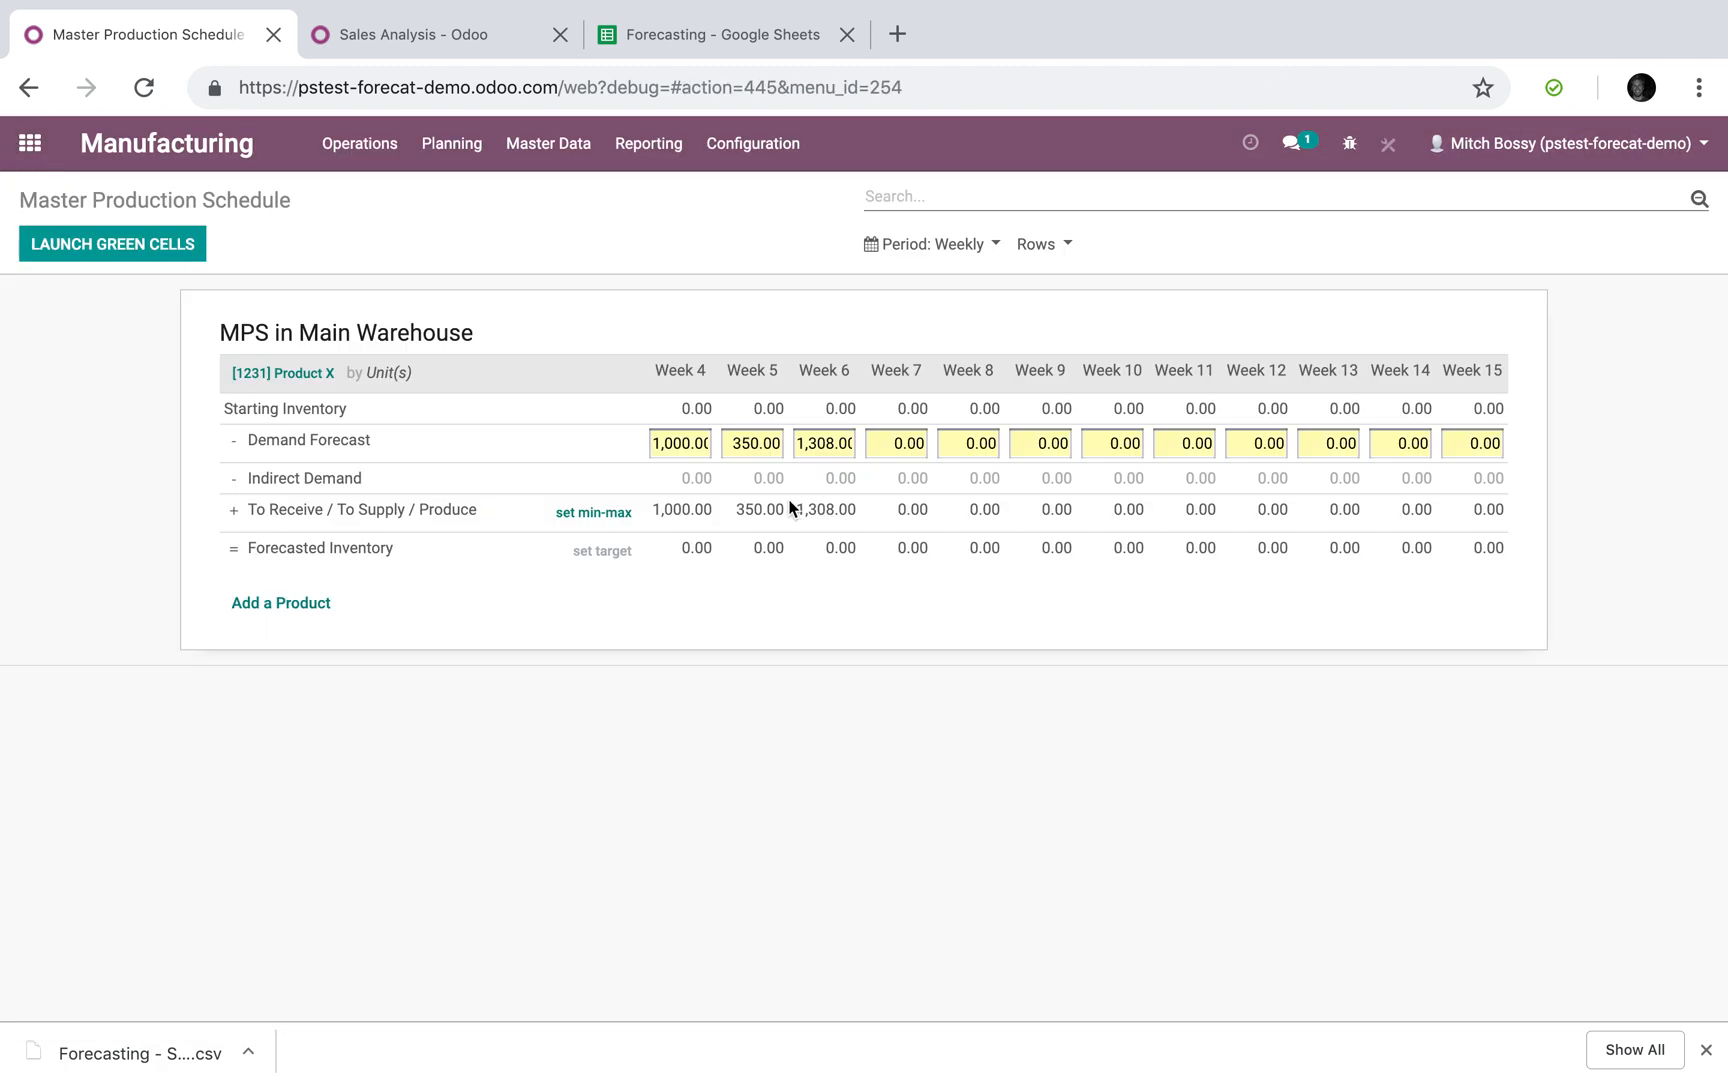
click(30, 140)
text(f)
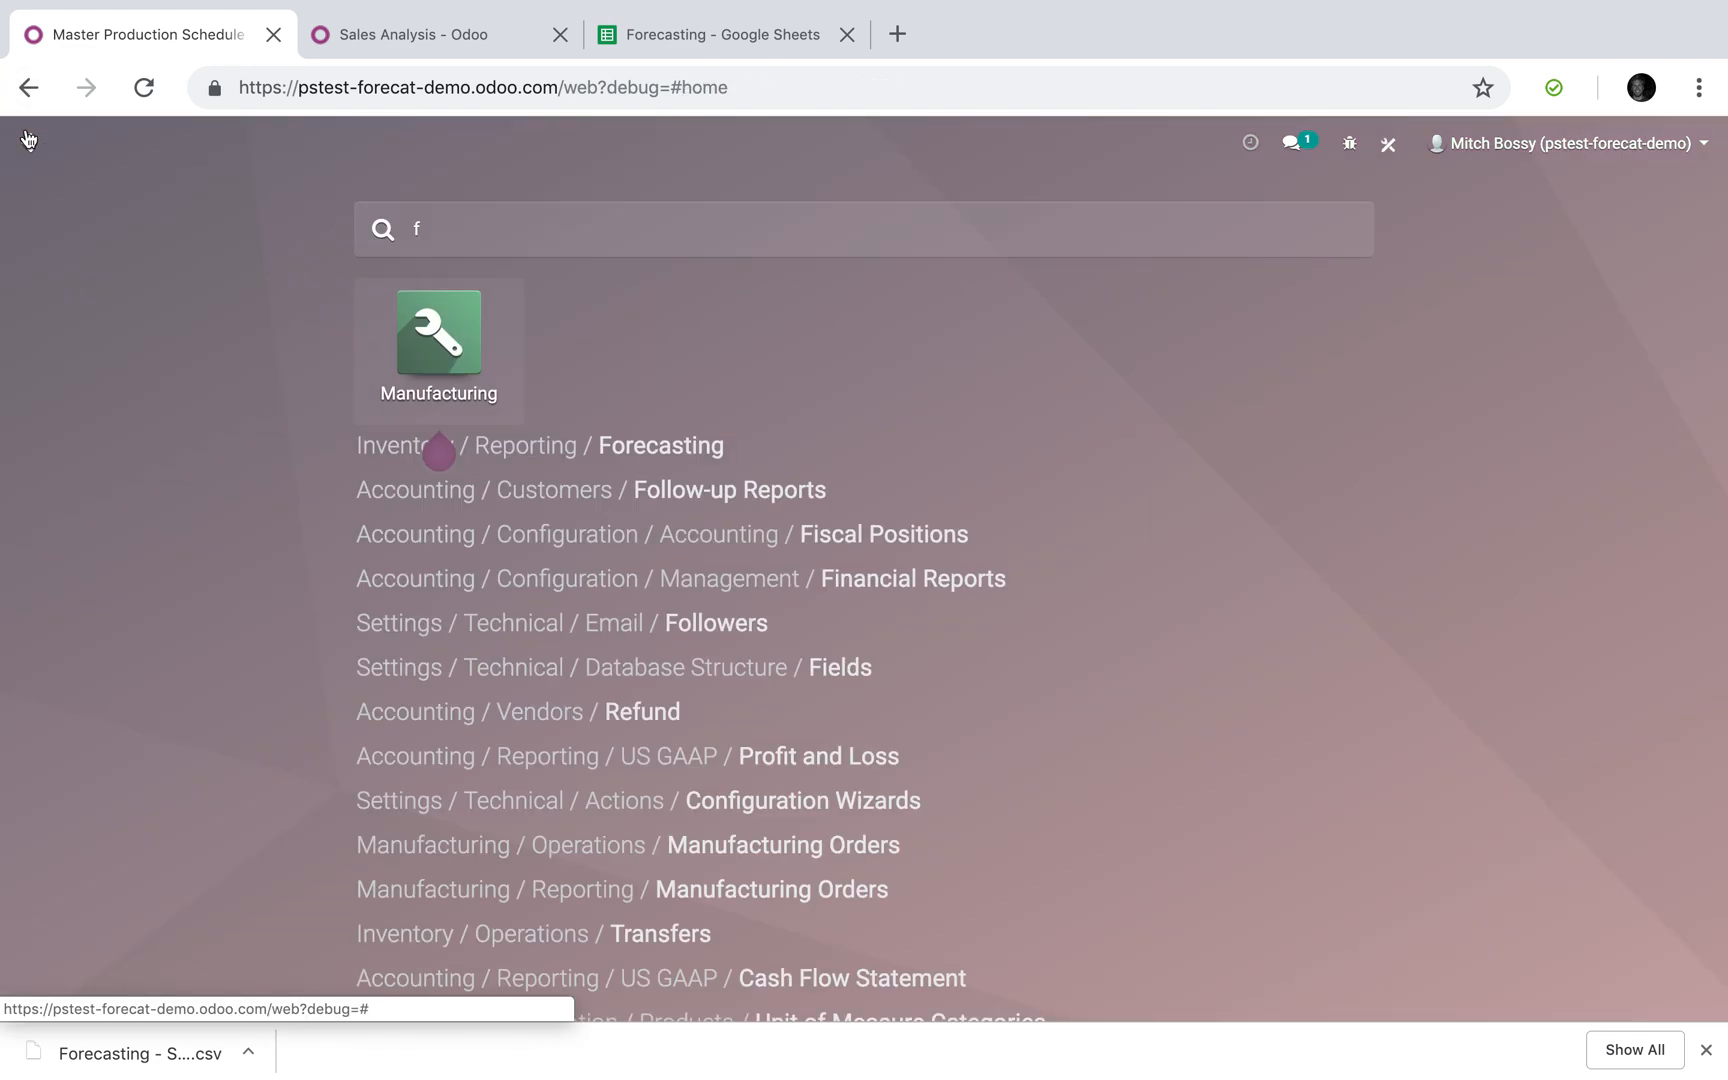
click(436, 450)
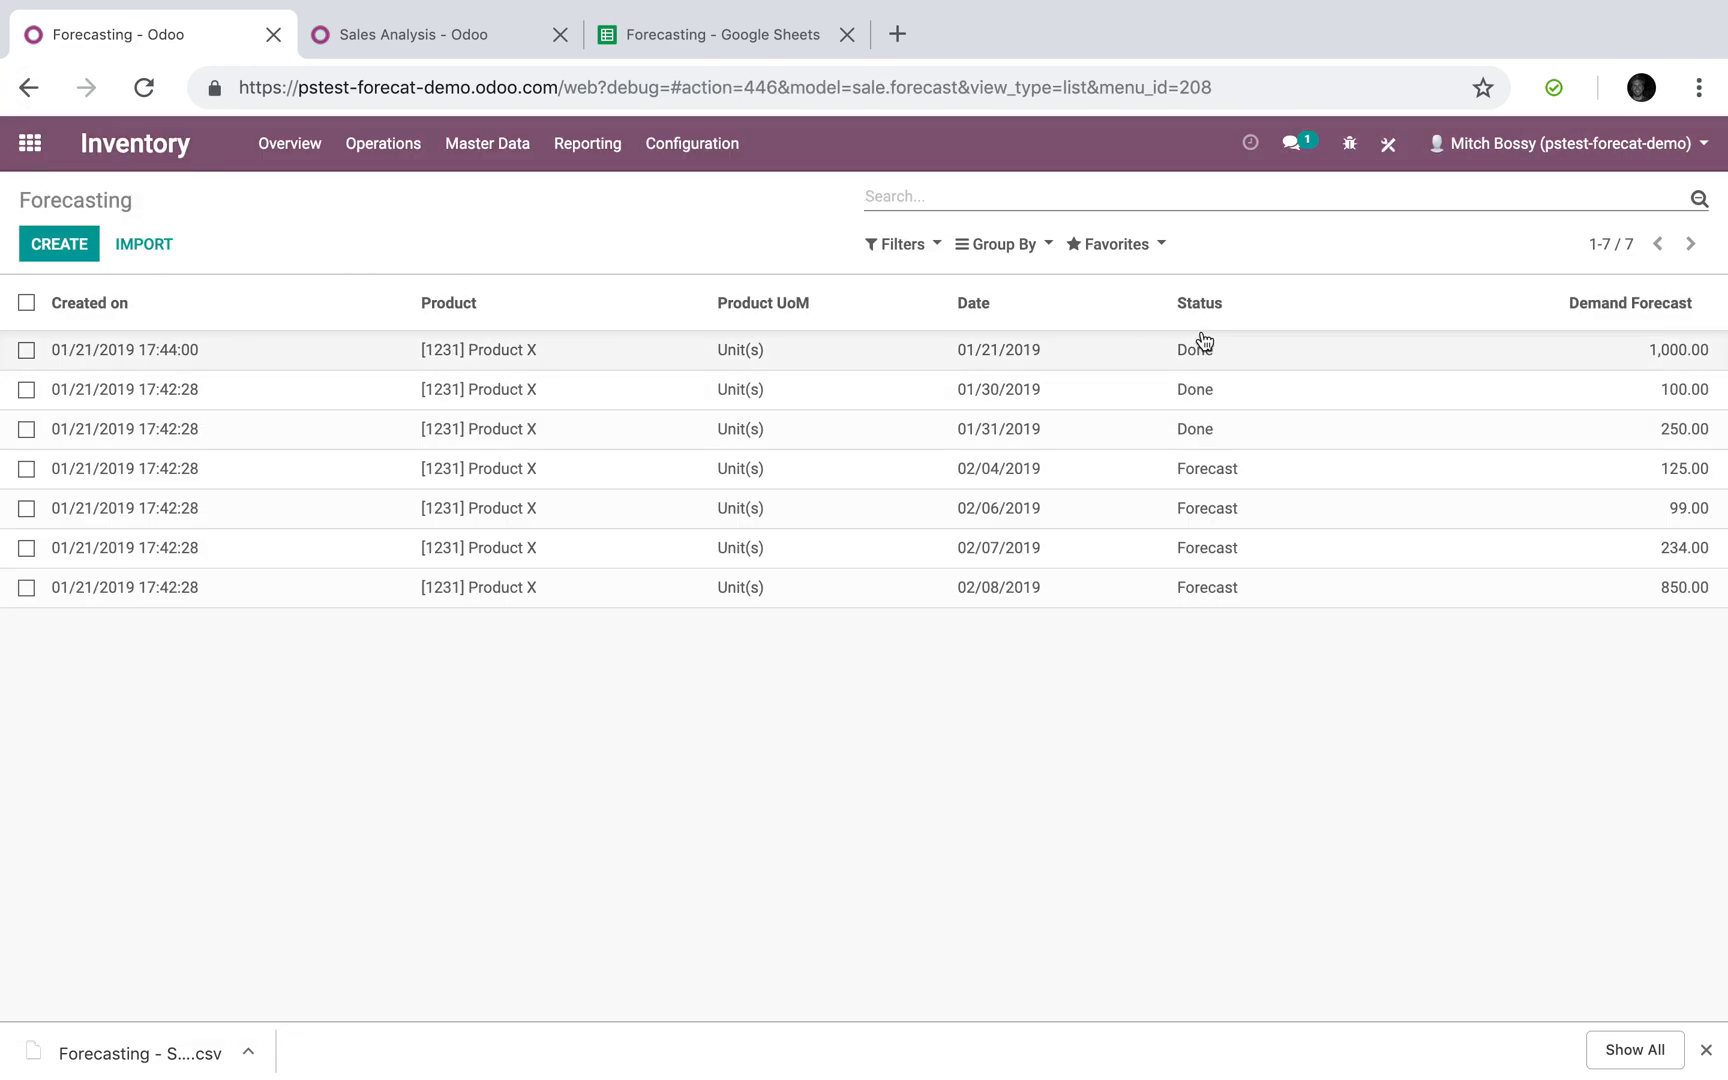
Set the demand forecast of the 02/04/2019 Product X record to 1250 and save it.
click(1220, 472)
click(47, 240)
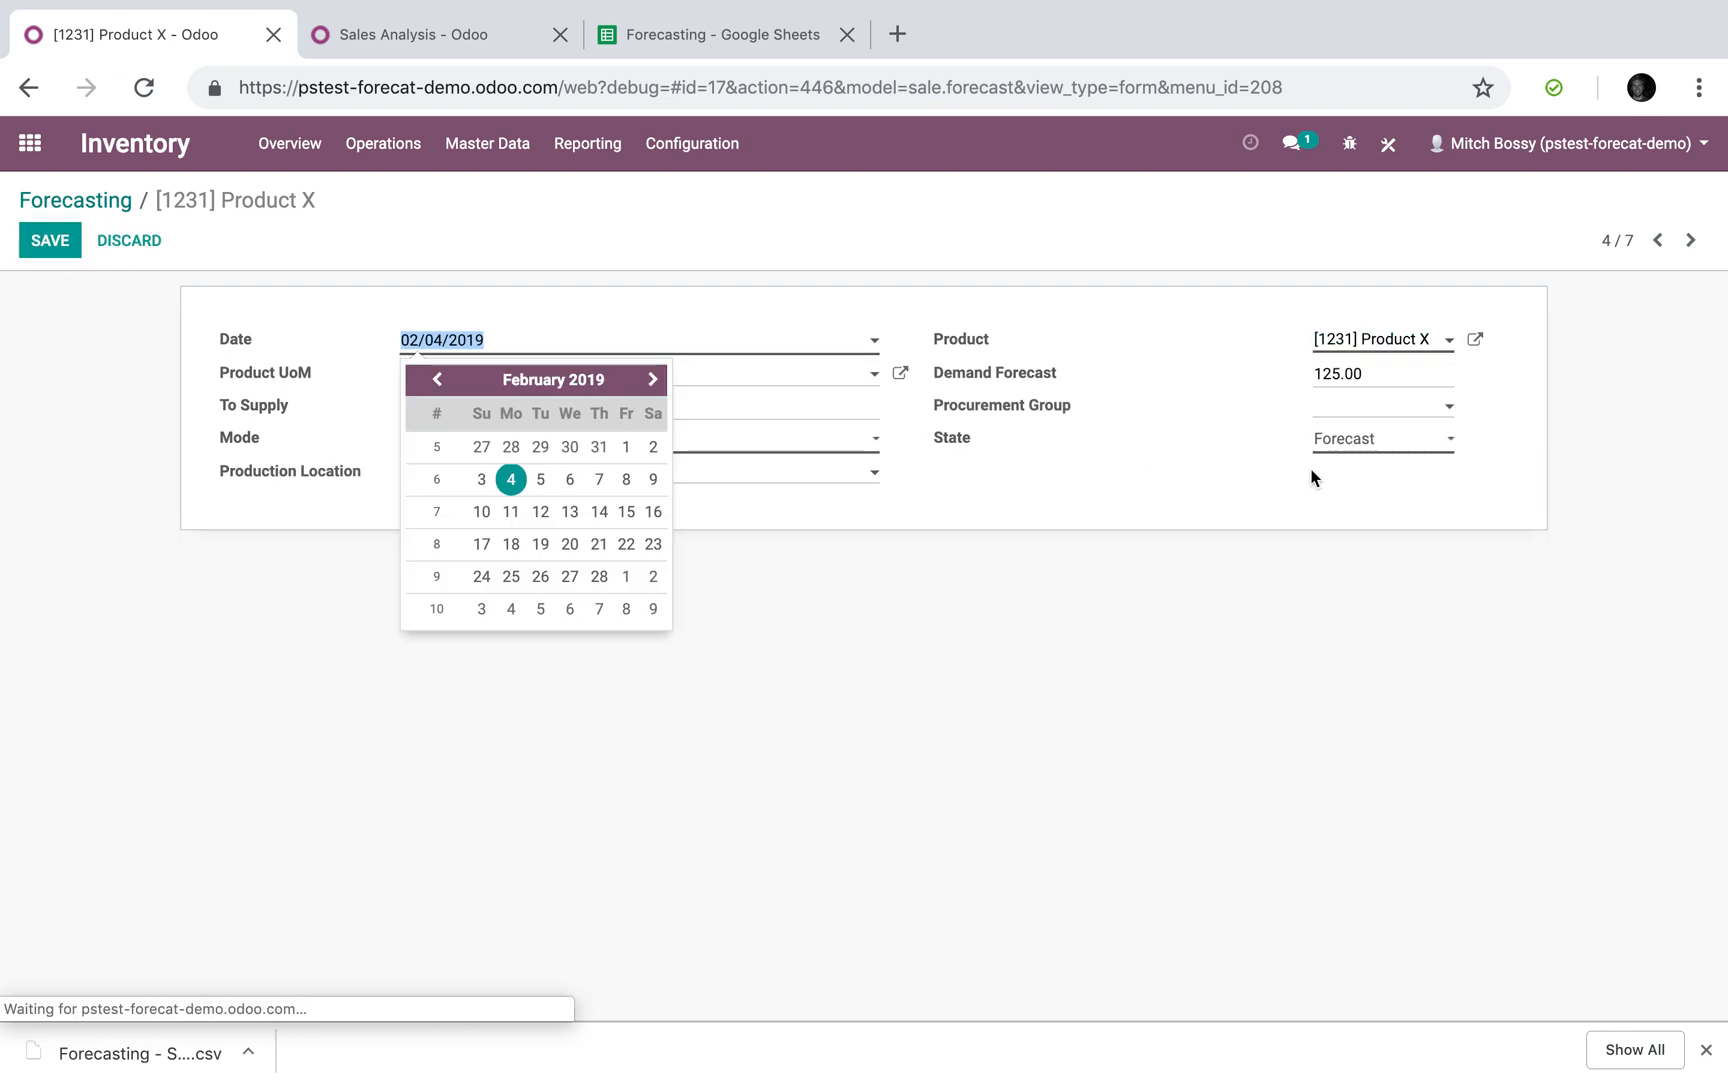
double_click(1390, 372)
text(1250)
click(46, 245)
Set the demand forecast of the 02/06/2019 Product X record to 9950, save it, and return to the Forecasting list.
click(1691, 243)
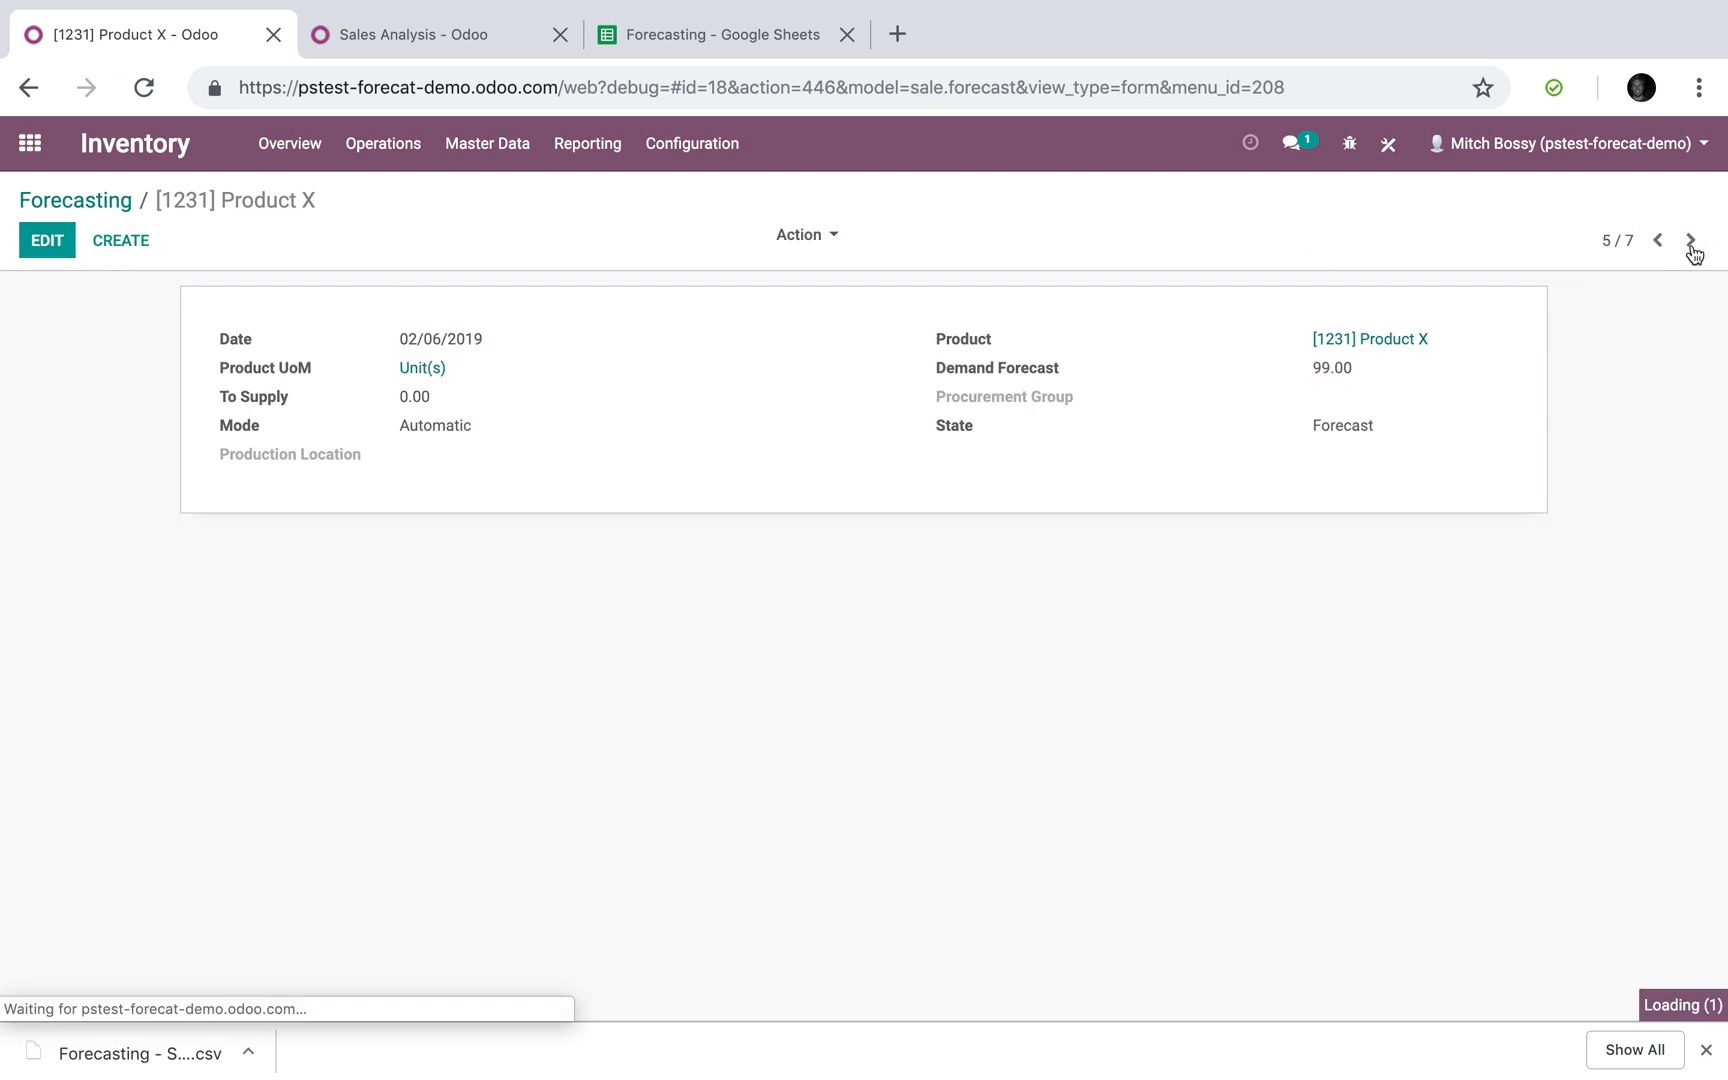
click(47, 240)
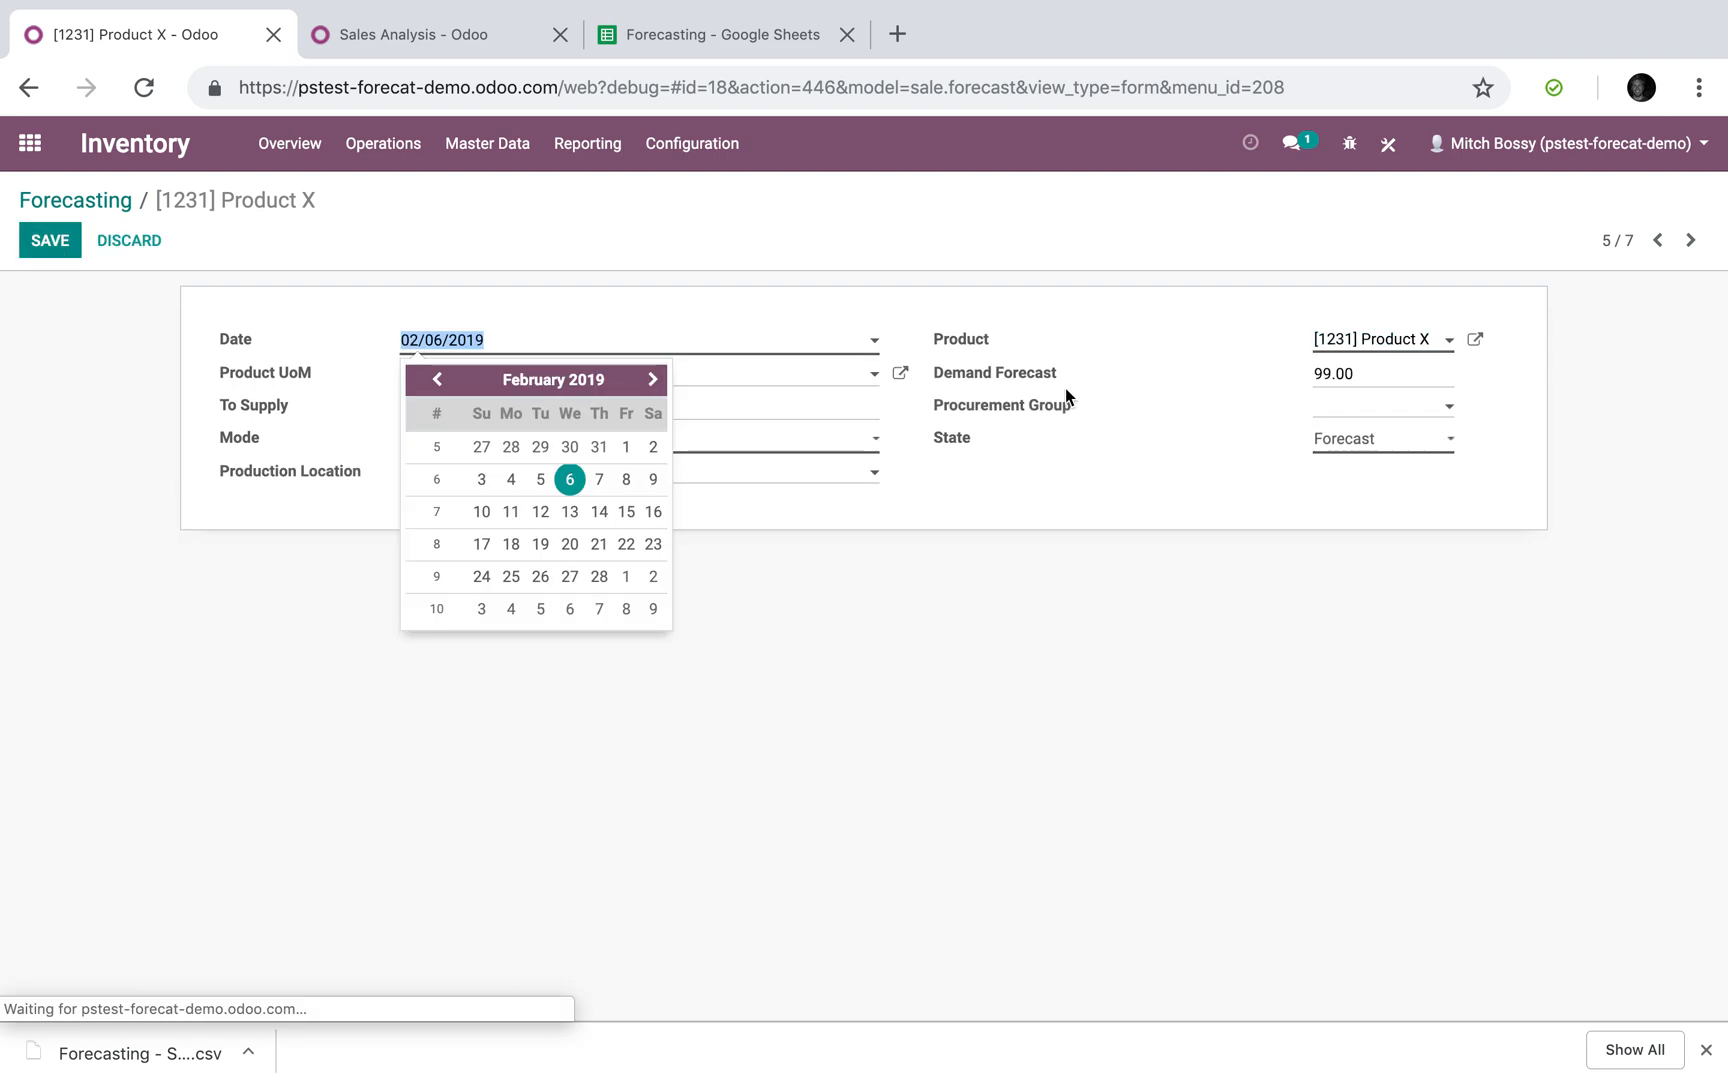
double_click(1390, 373)
text(9950)
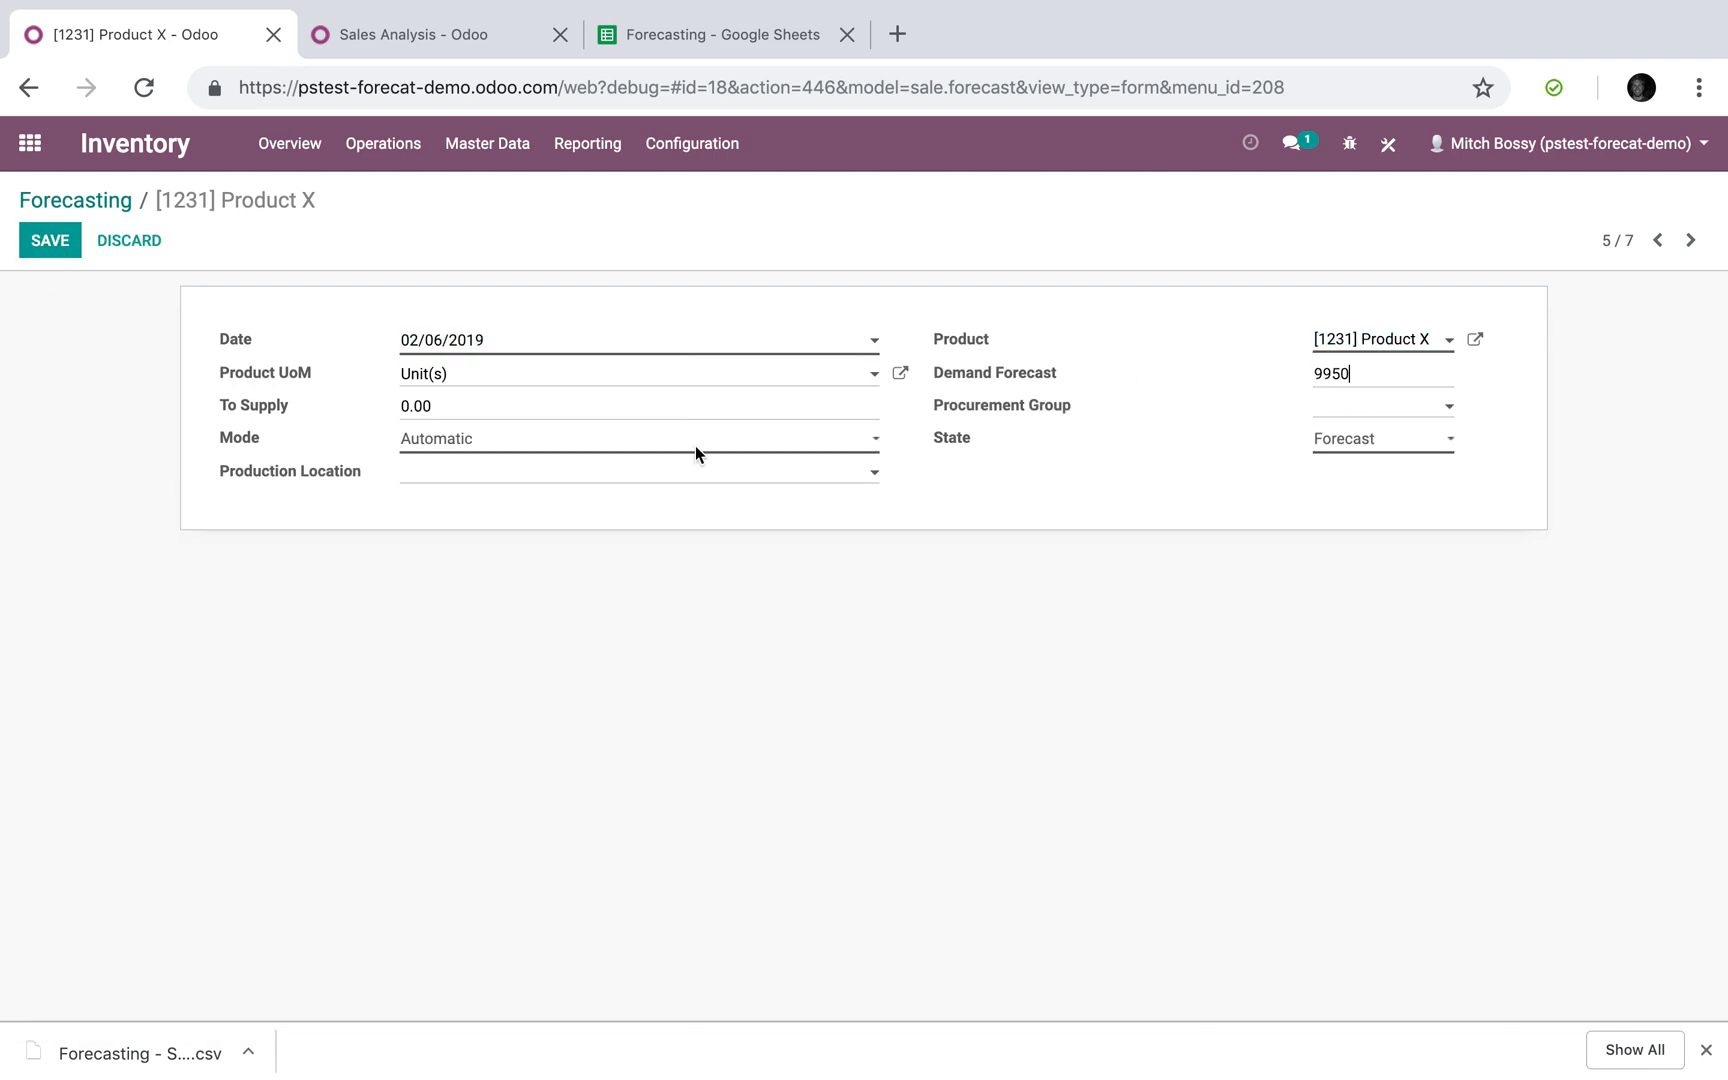
click(50, 240)
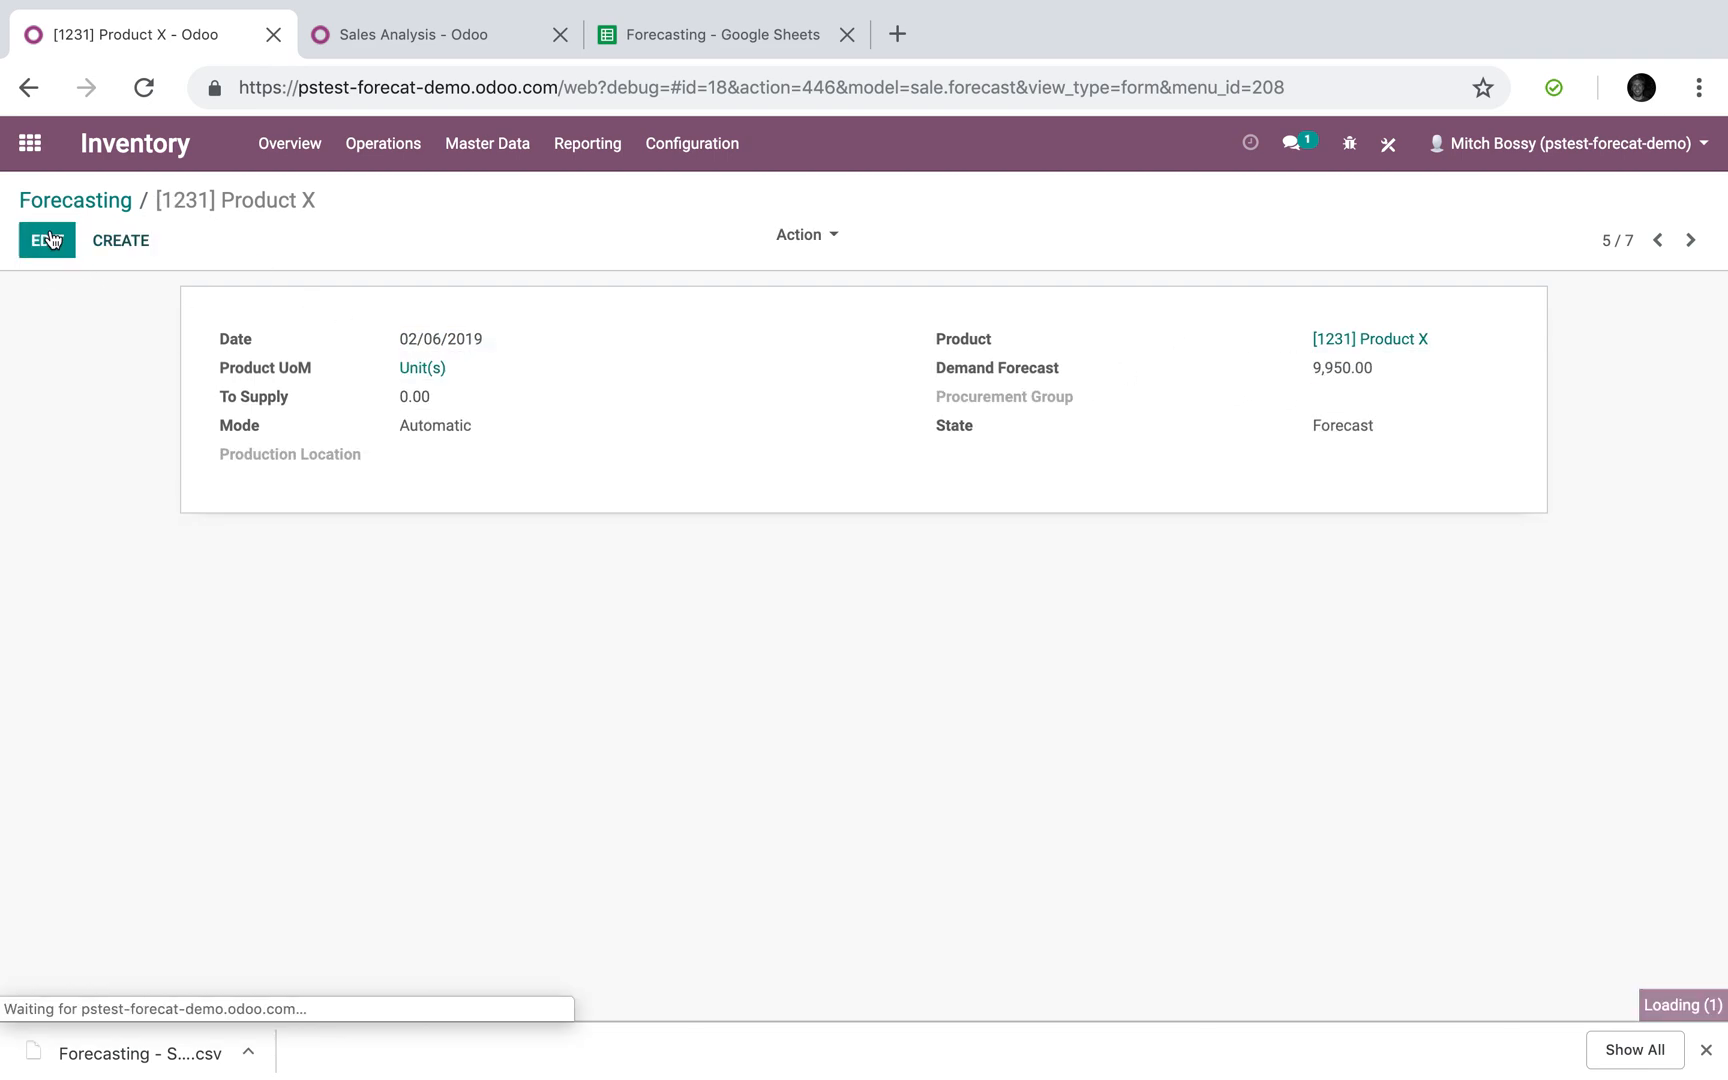
click(111, 204)
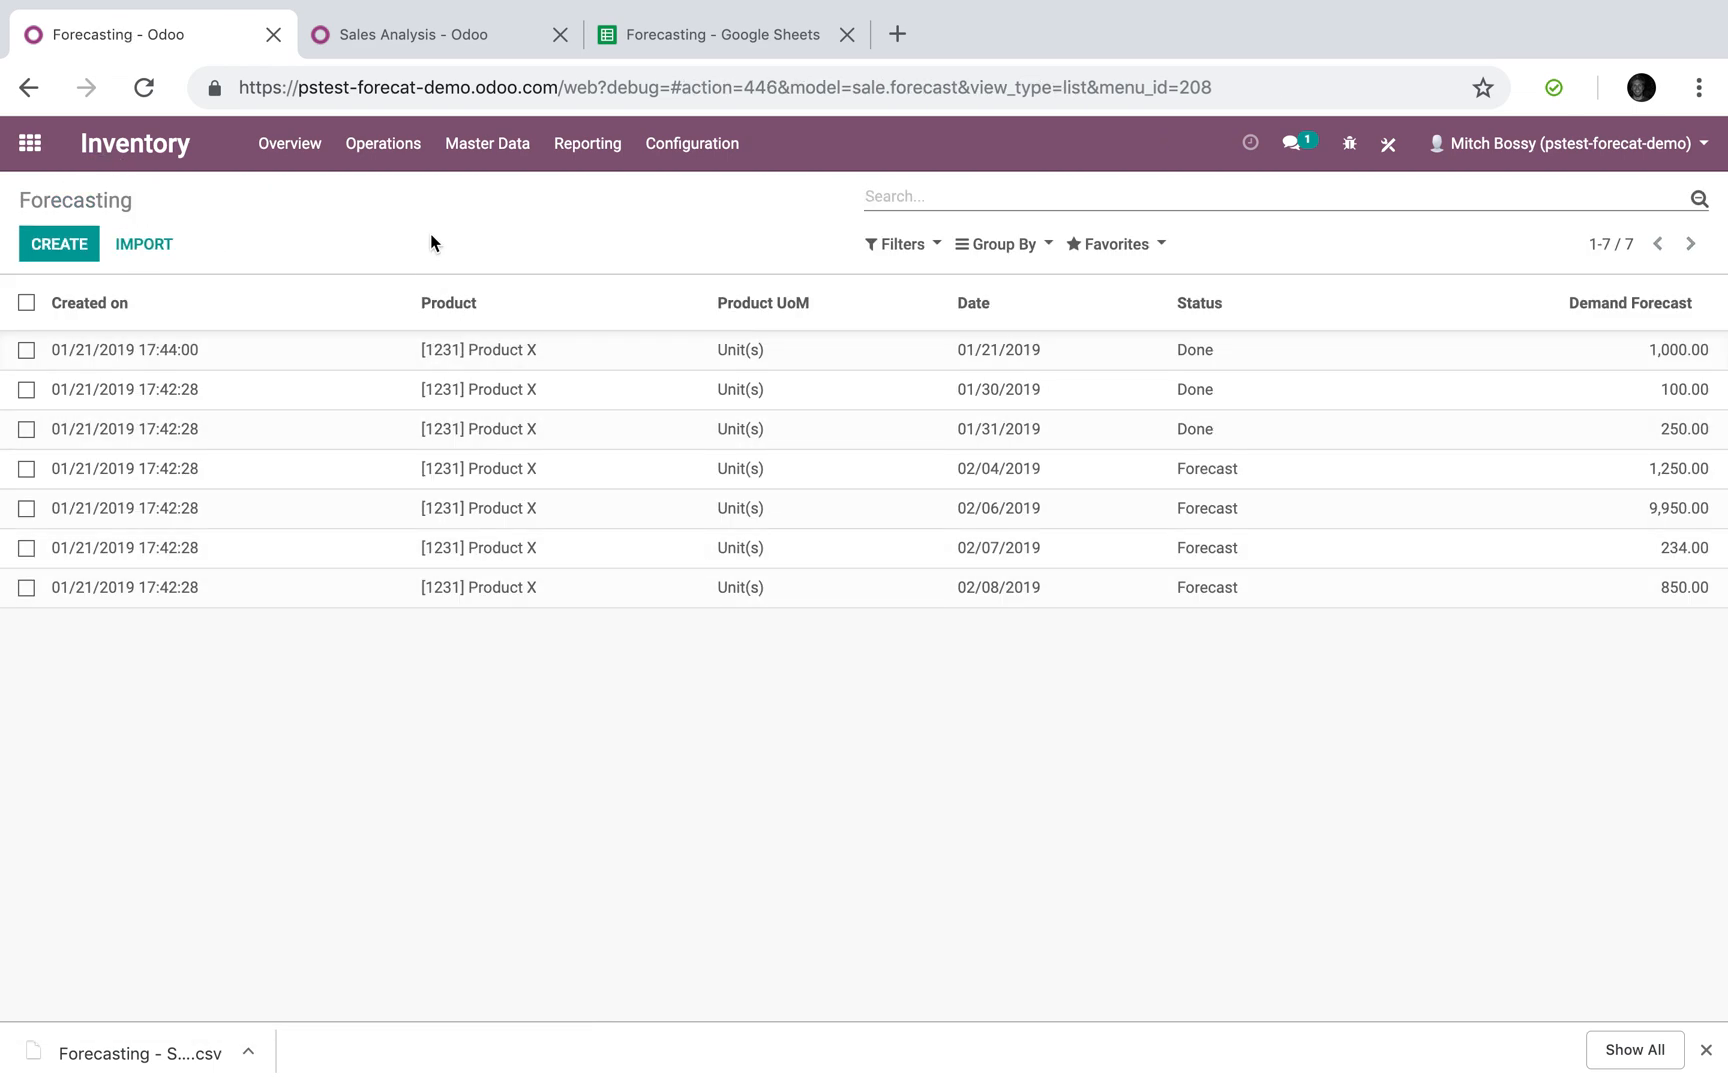
Launch Product X's Week 6 supply in the Master Production Schedule and open the newest request for quotation in Purchase.
click(30, 143)
text(master)
key(Return)
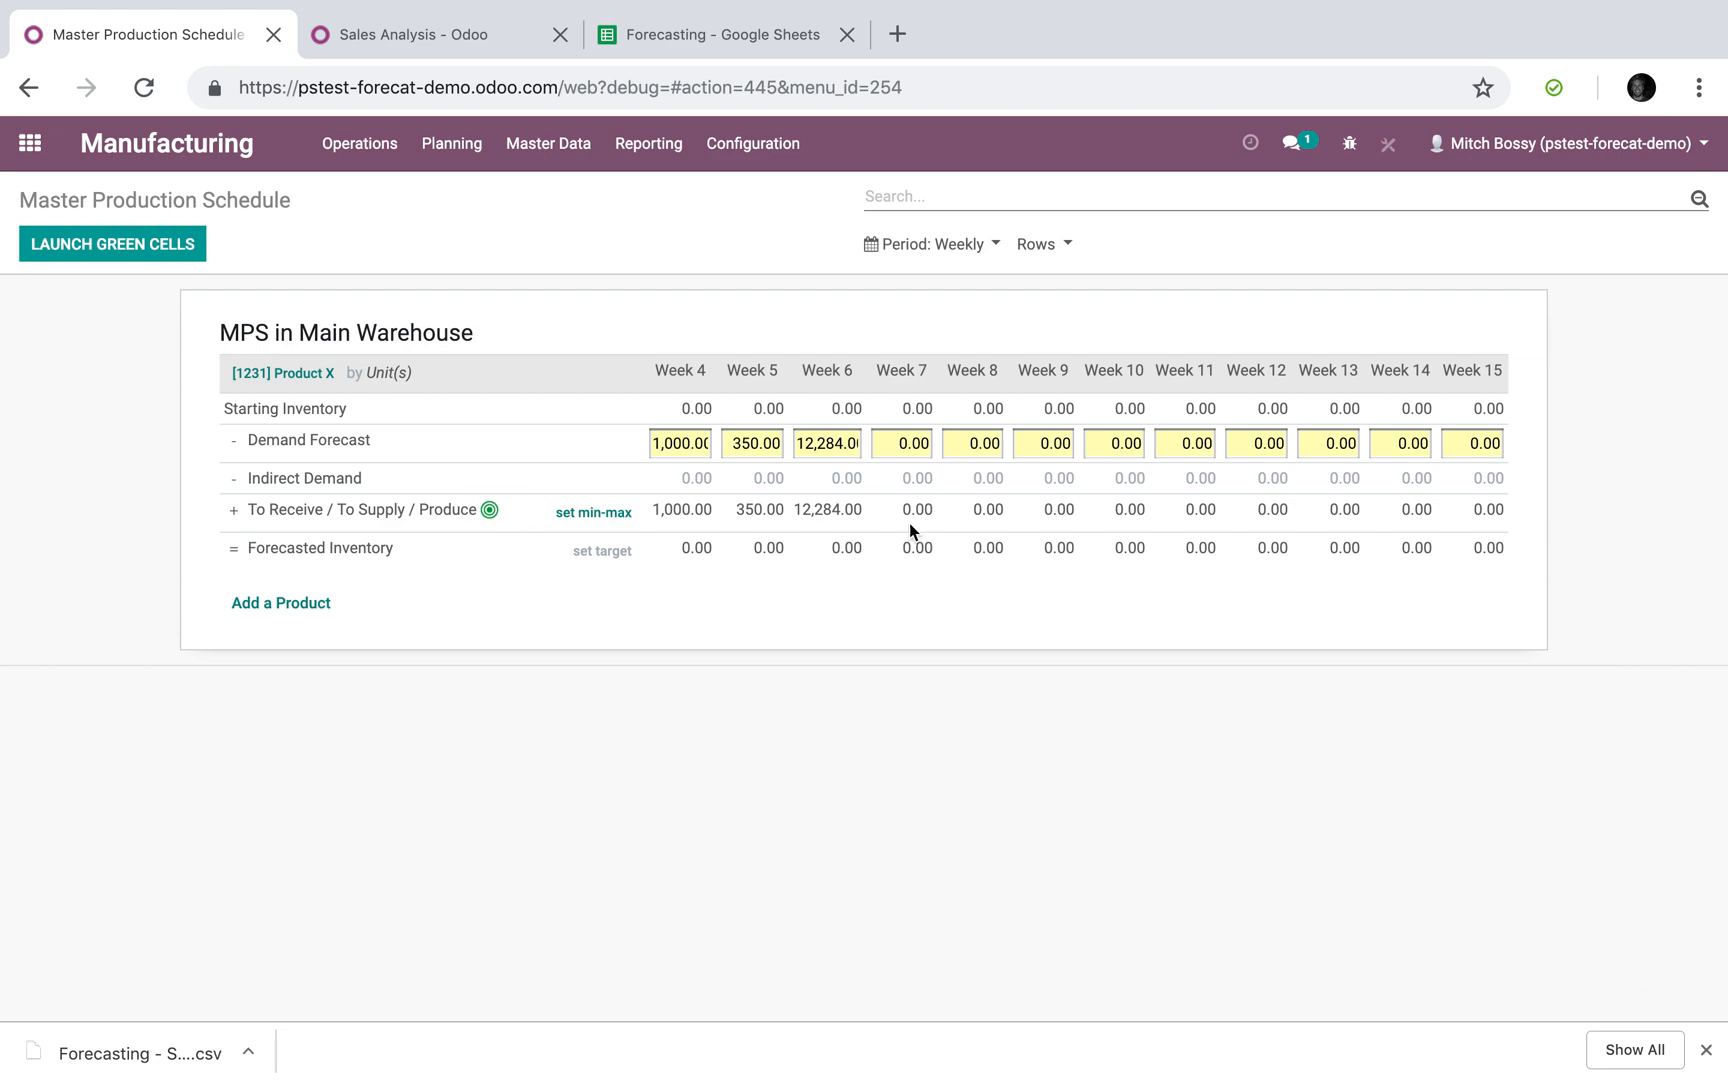
click(46, 160)
text(p)
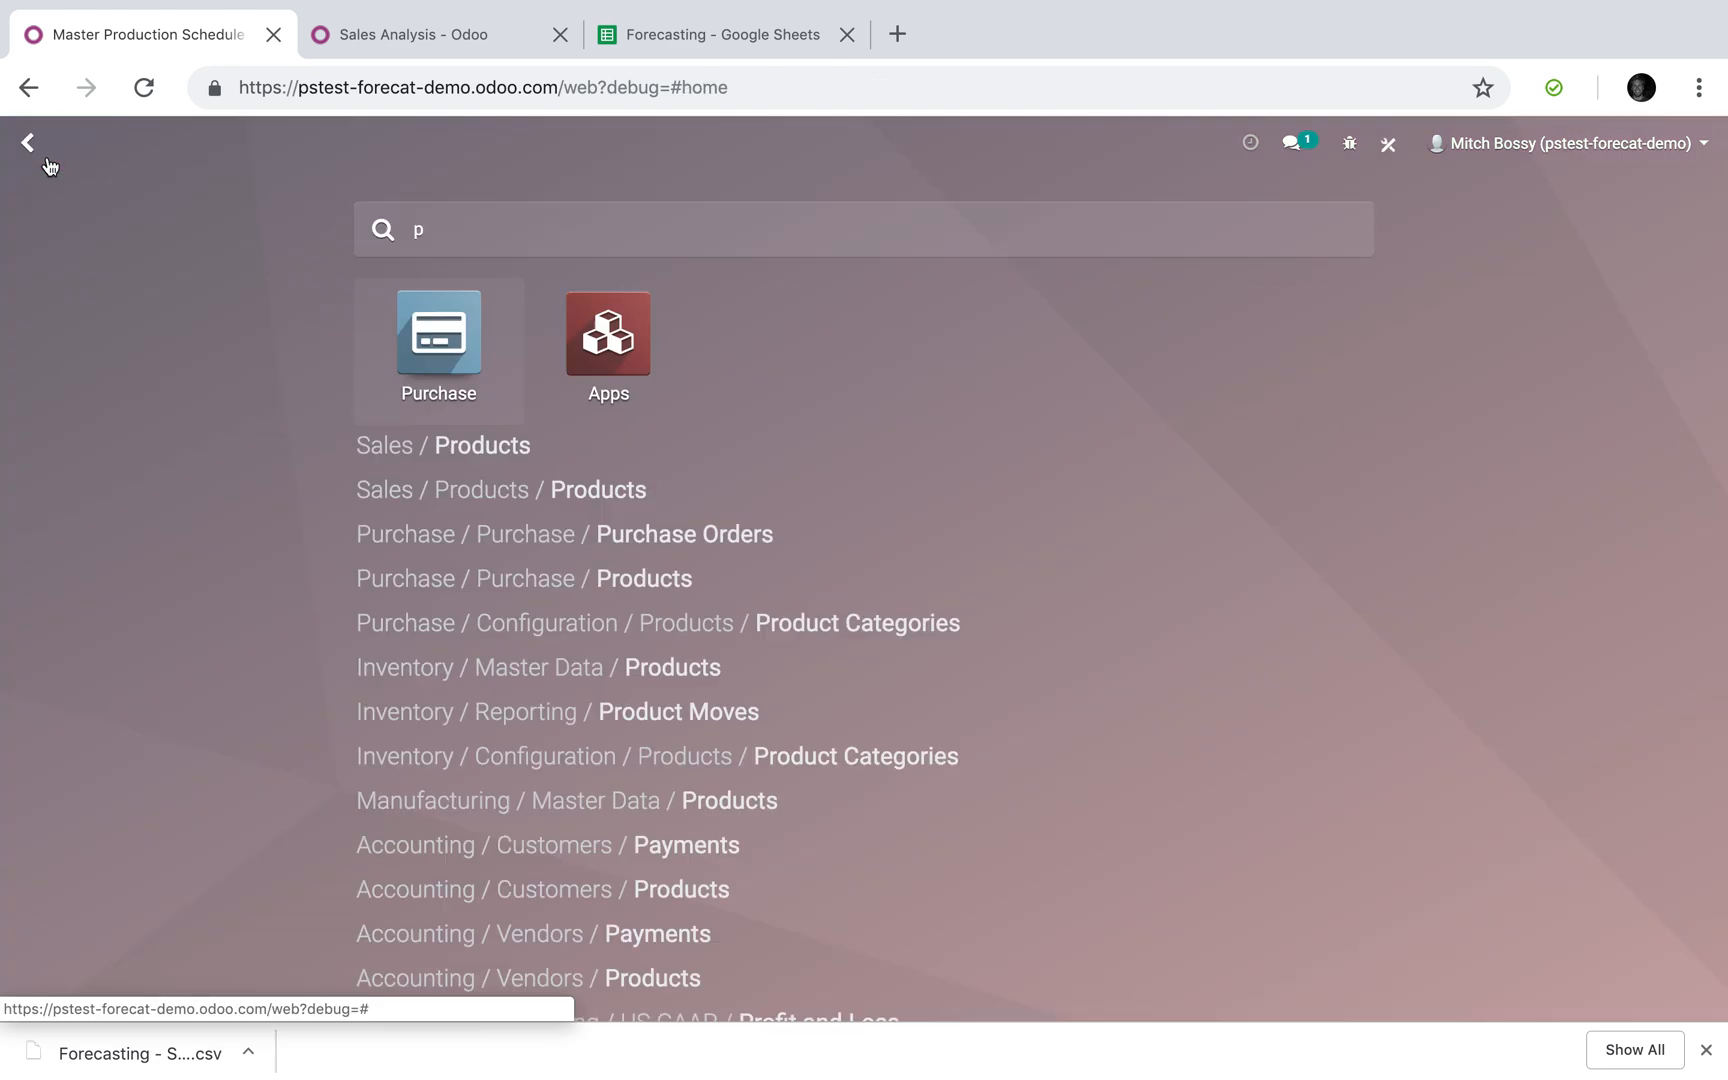
key(Return)
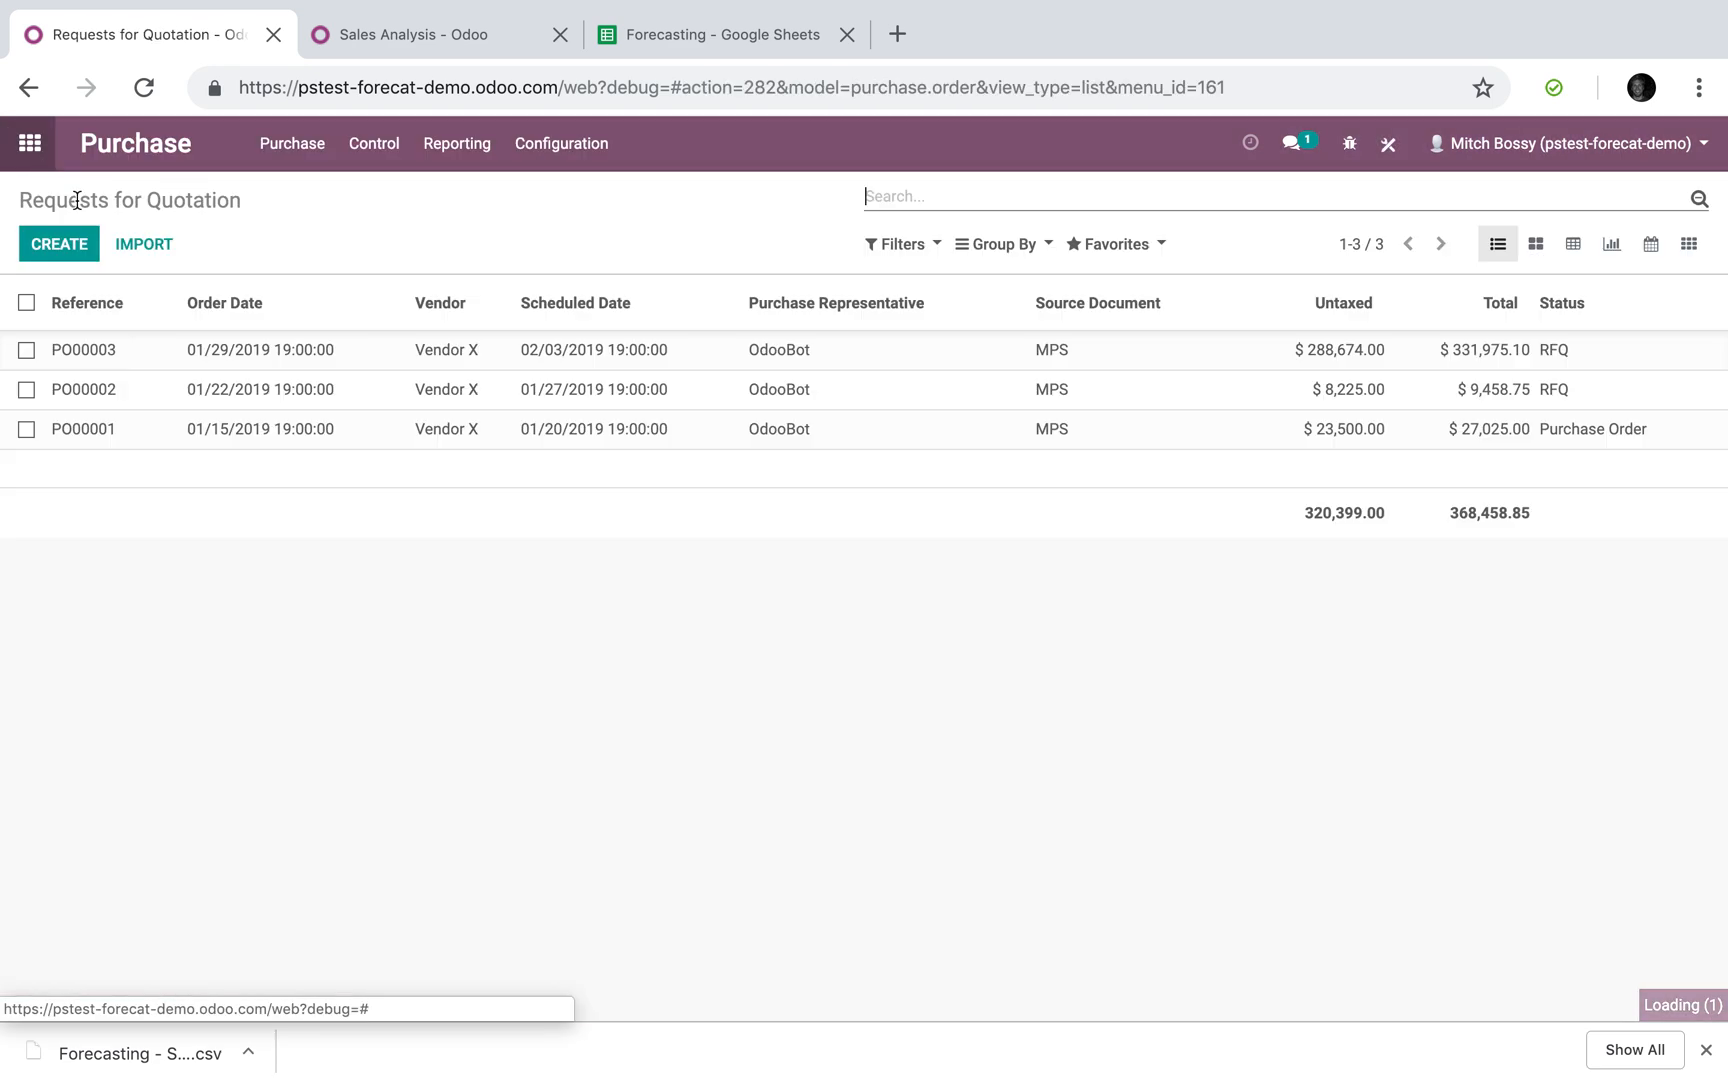
click(978, 366)
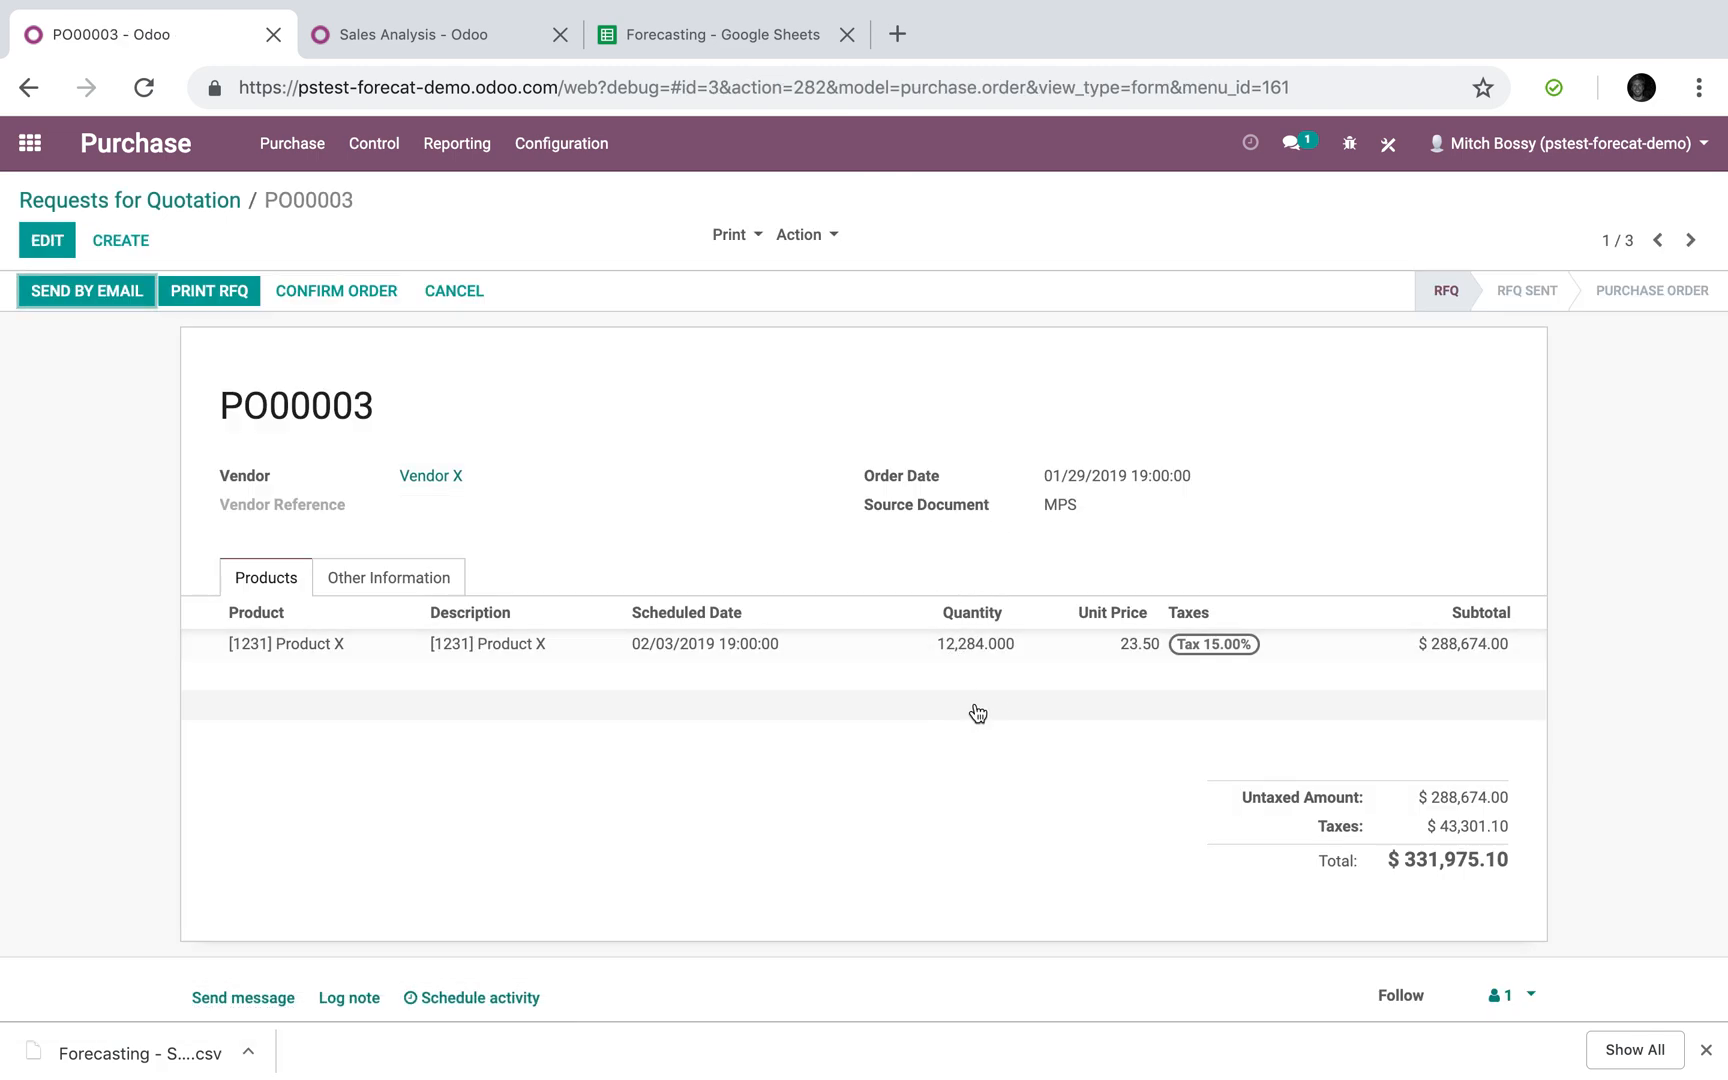
Review the request for quotation's Product X order line and its order date.
mouse_move(991, 663)
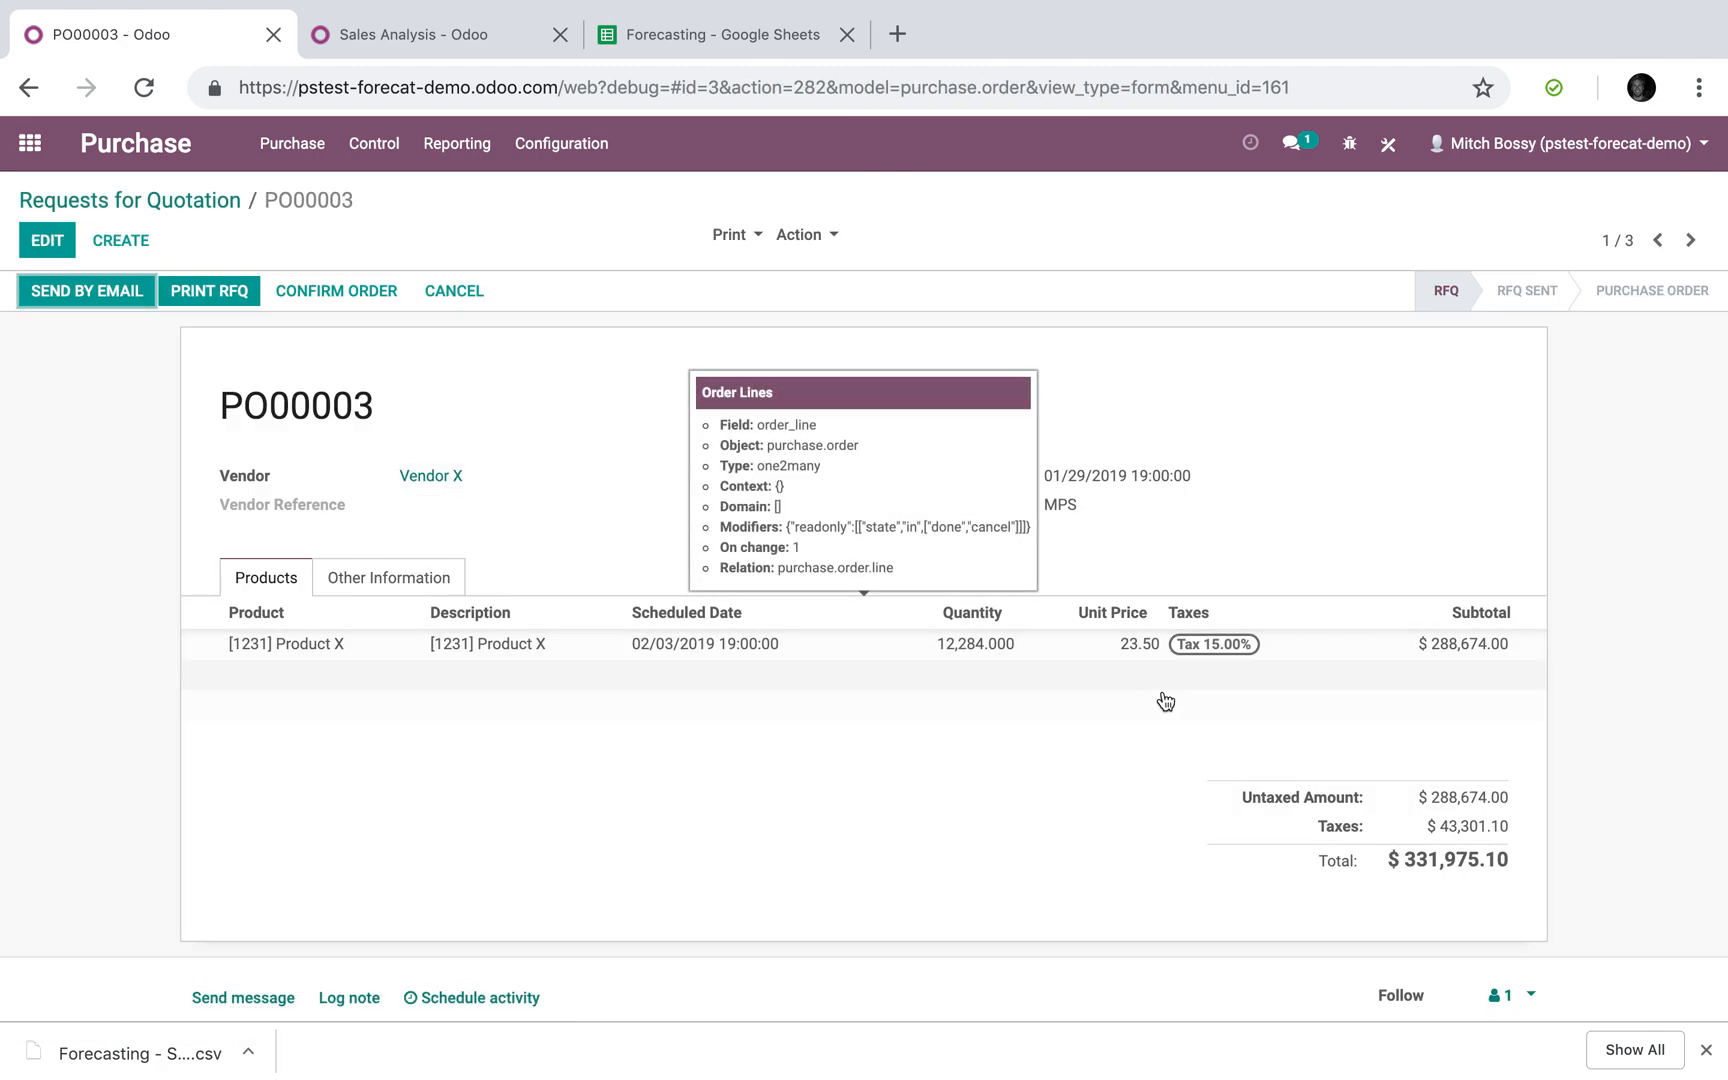
drag(1044, 476, 1207, 476)
click(1085, 472)
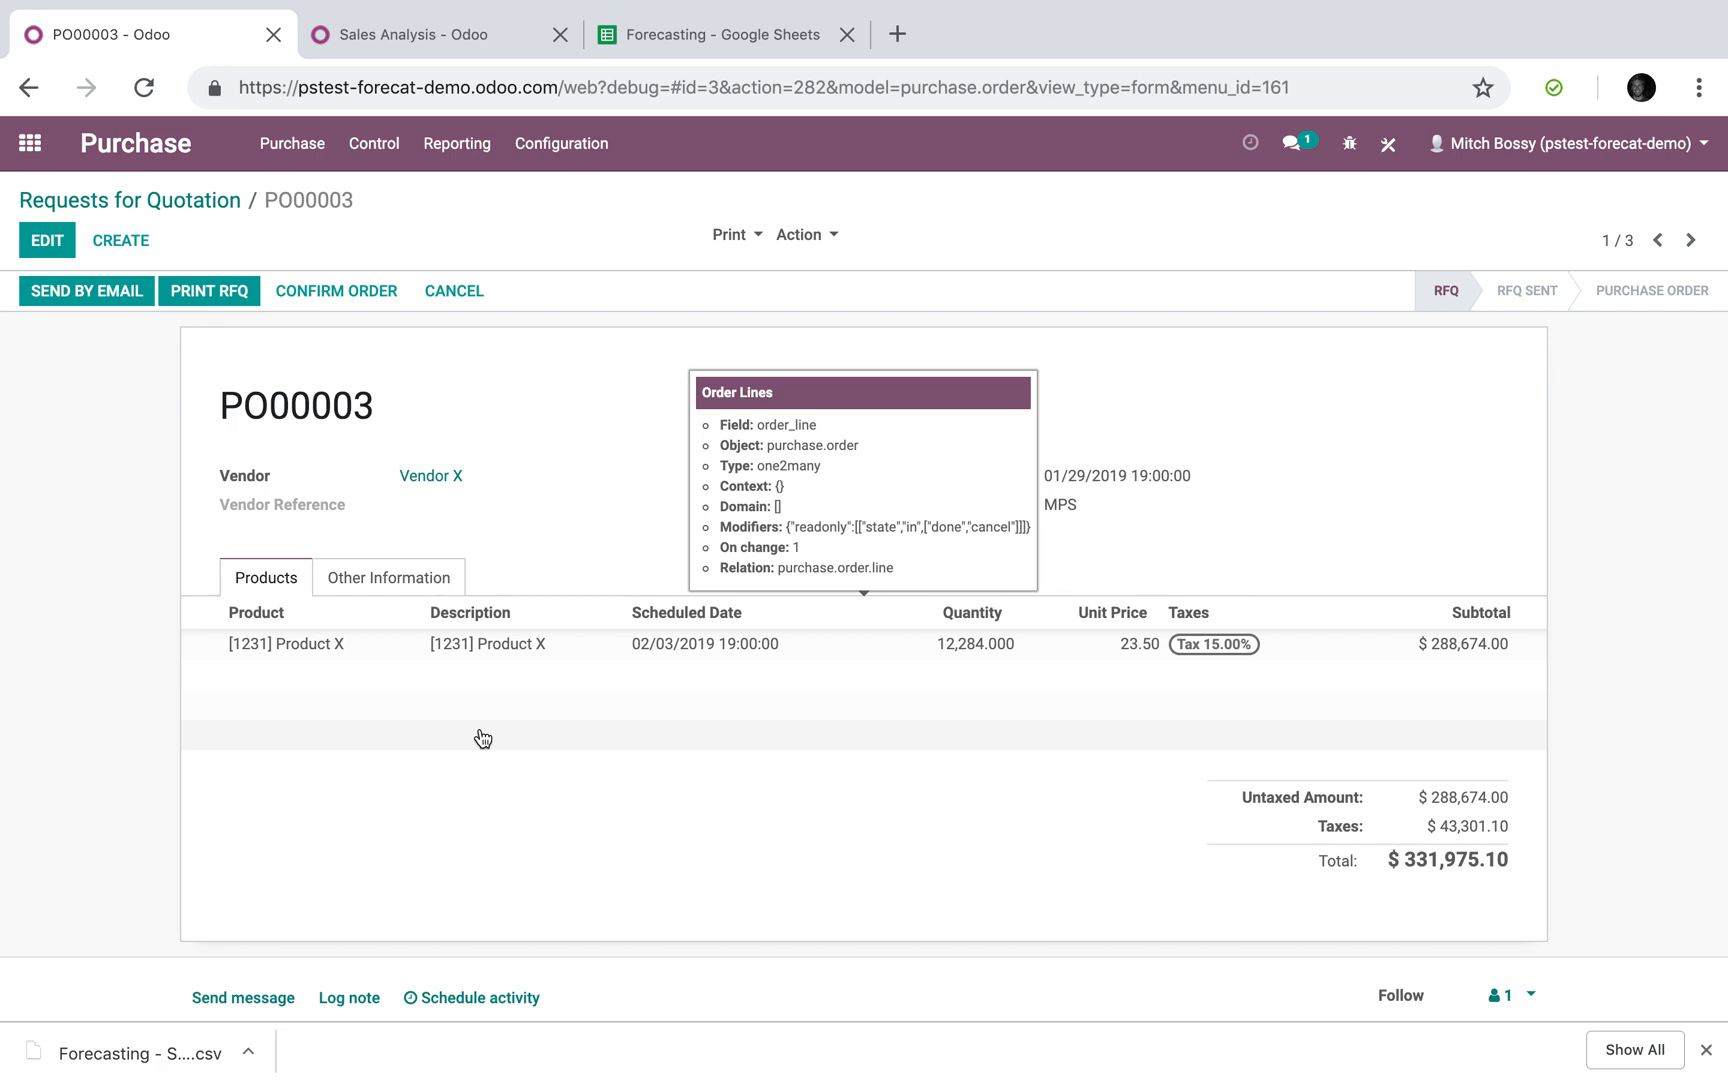
triple_click(1107, 475)
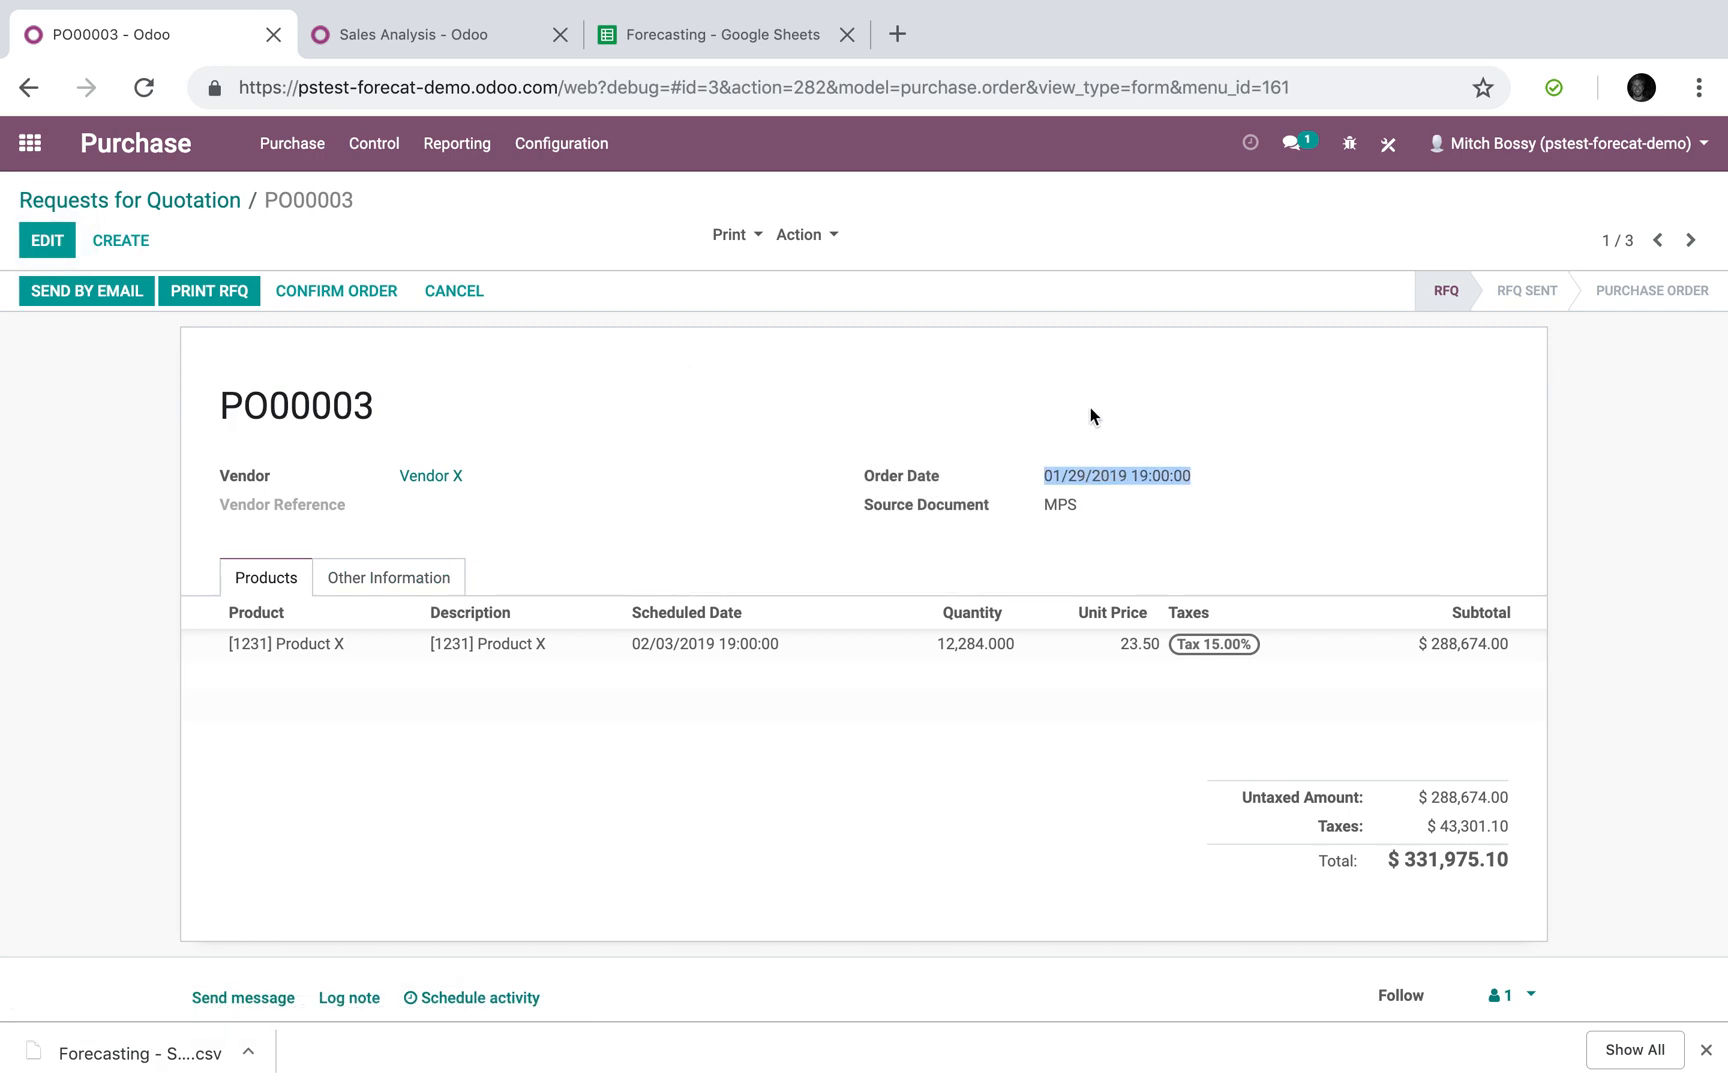
Search the apps for "master" and open the Master Production Schedule to view Product X's weekly forecast.
mouse_move(1081, 8)
click(114, 212)
click(42, 165)
text(master)
key(Return)
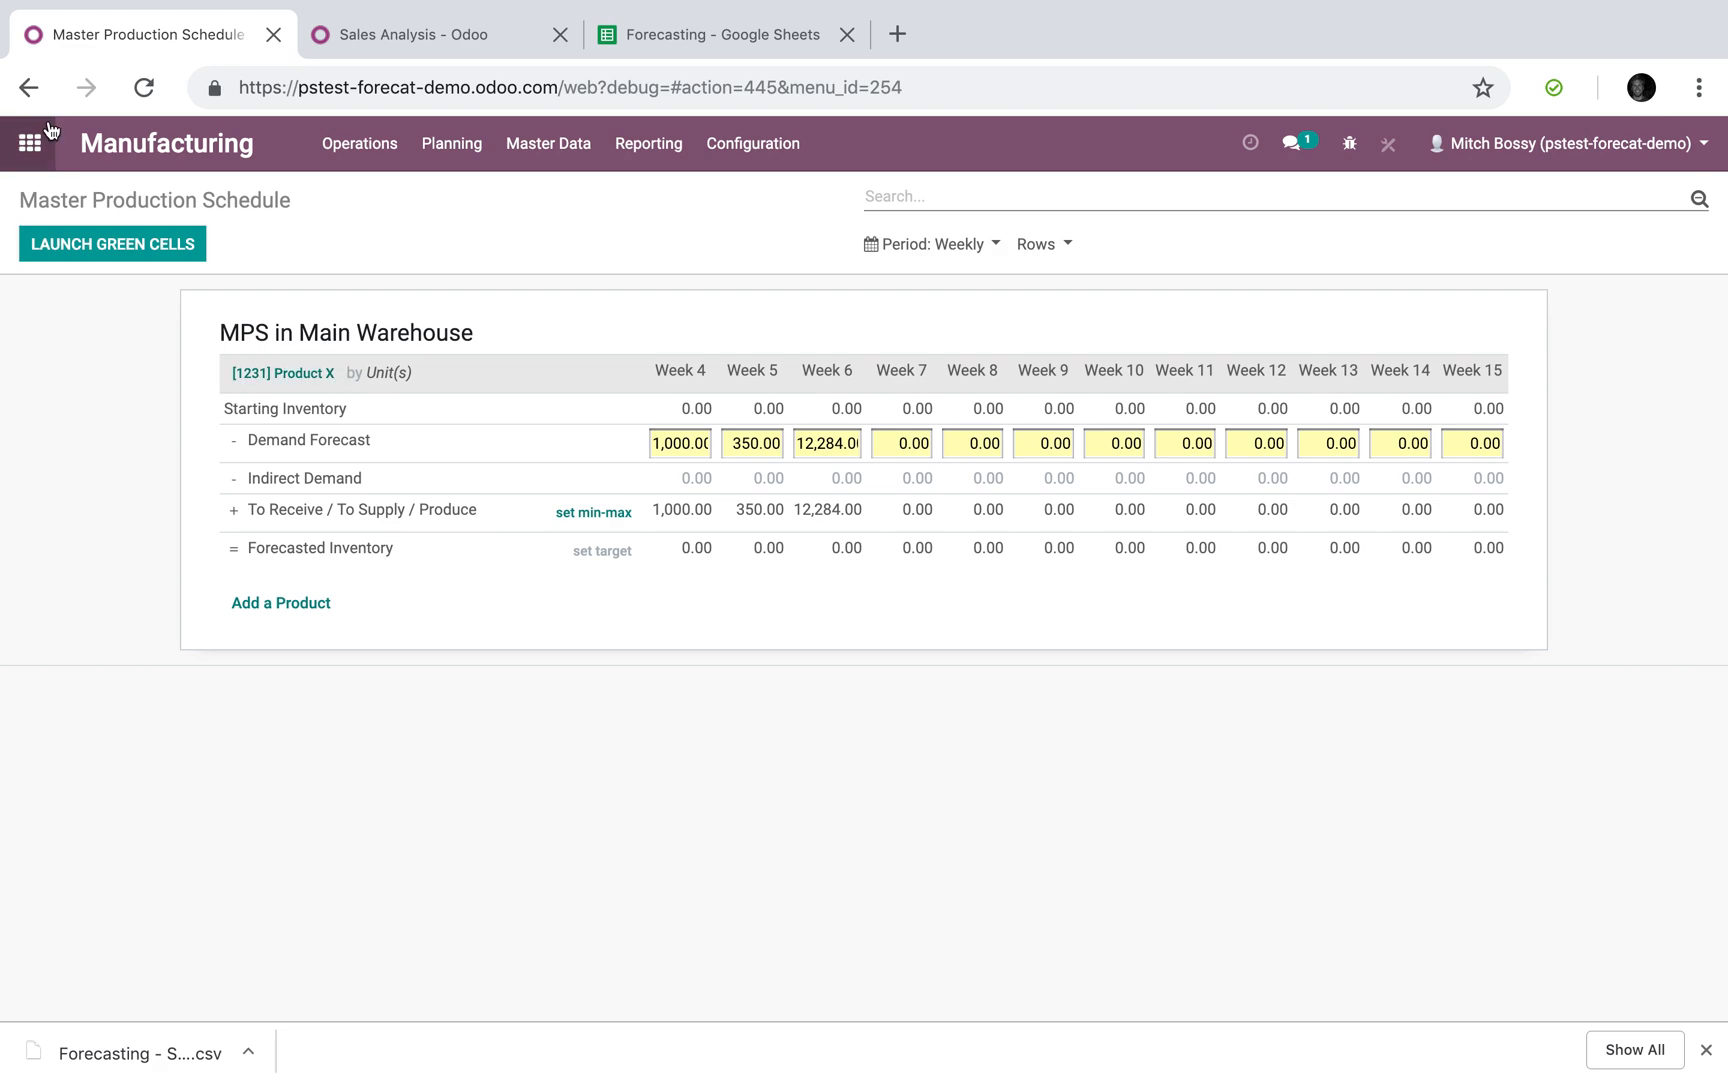
Switch to the demo database showing Sales Analysis and open its overview of apps.
click(412, 50)
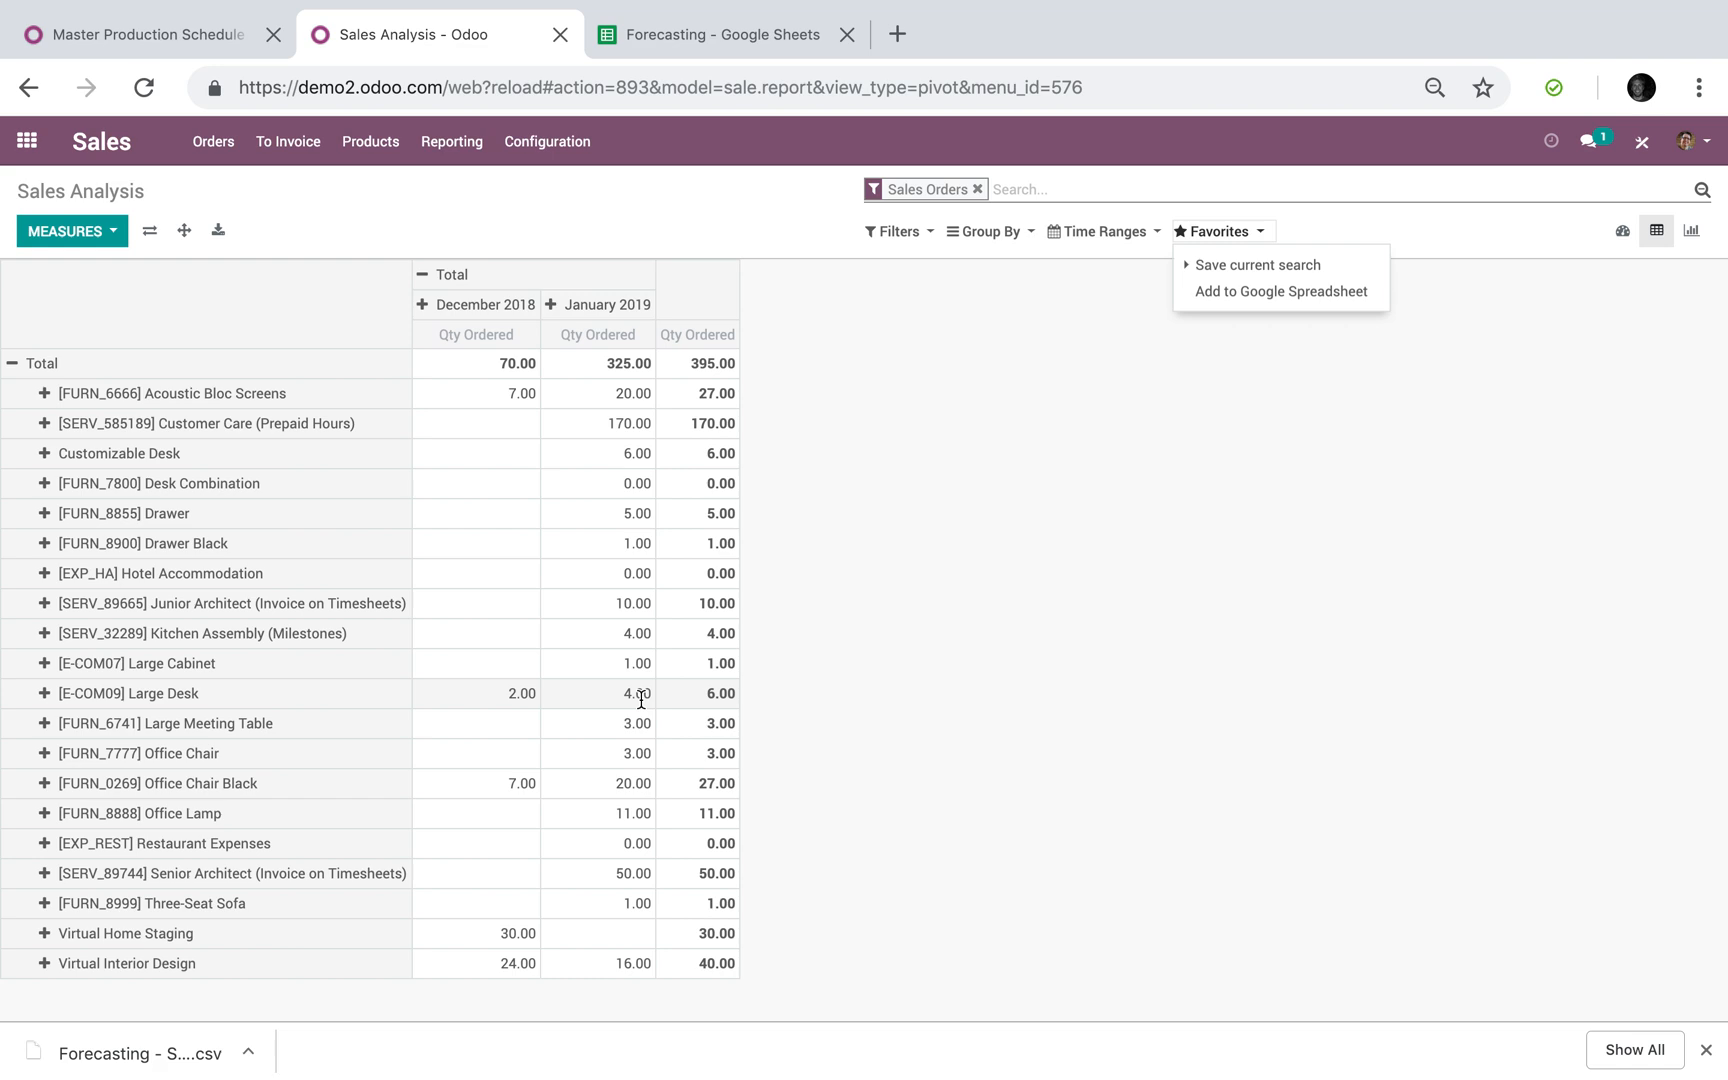
click(8, 160)
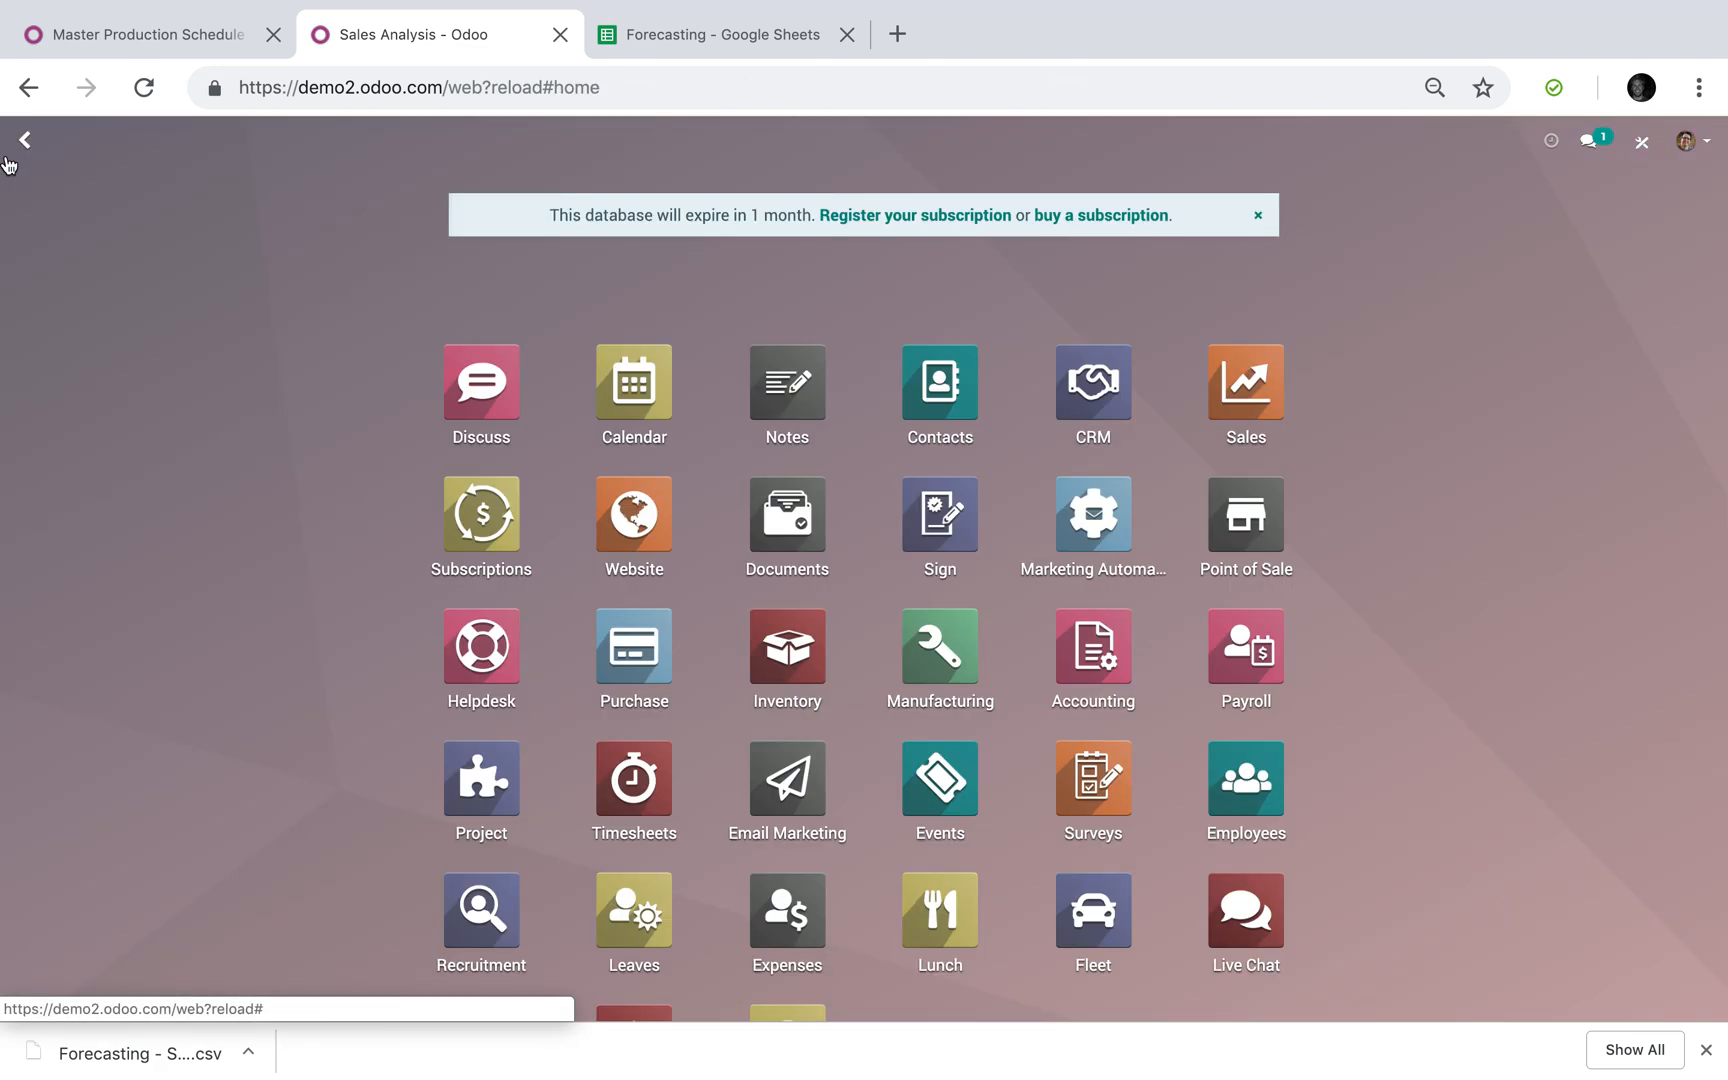